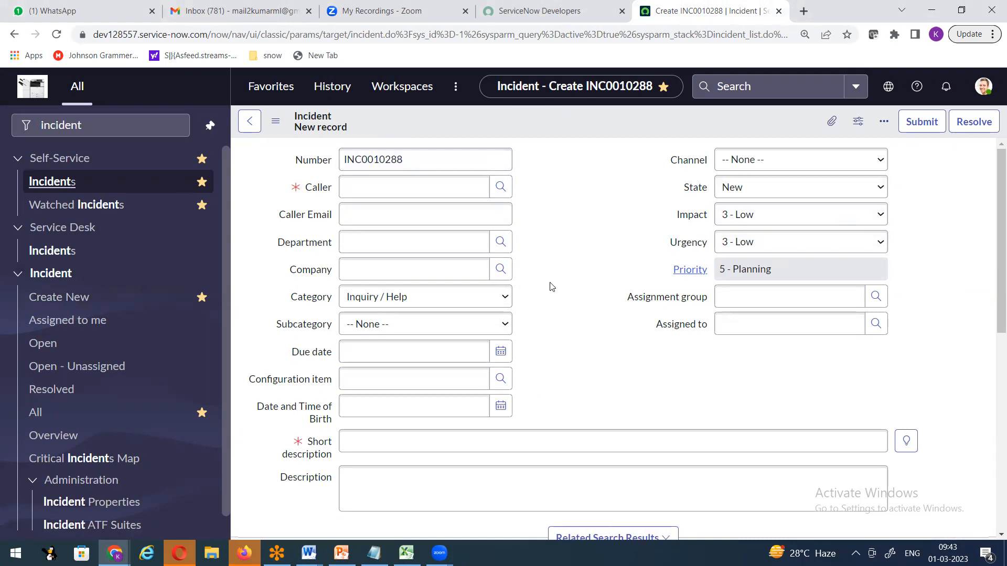
Choose the caller, give the short description 'test' and set assignment group to Hardware.
click(373, 190)
text(Sama)
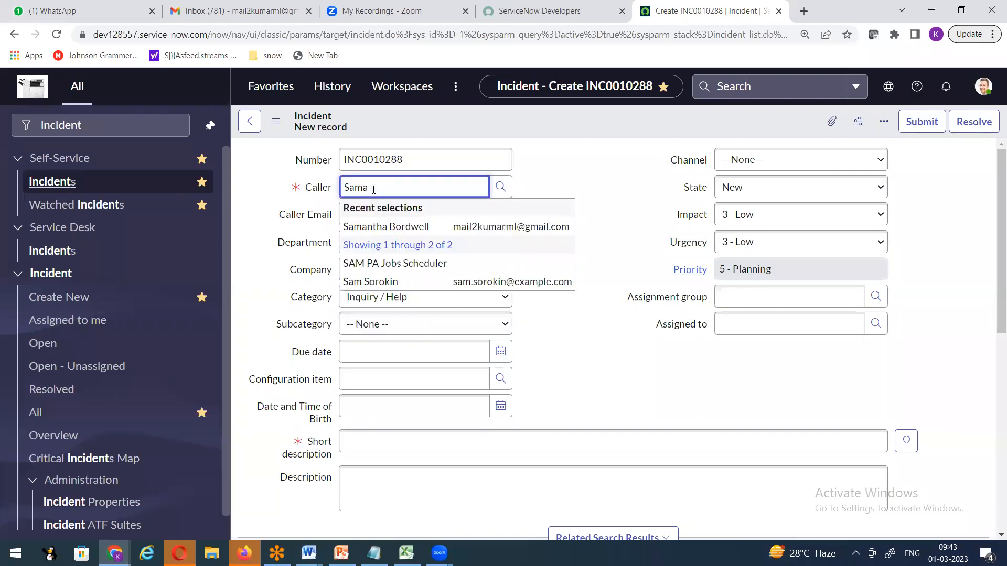
click(393, 229)
click(376, 443)
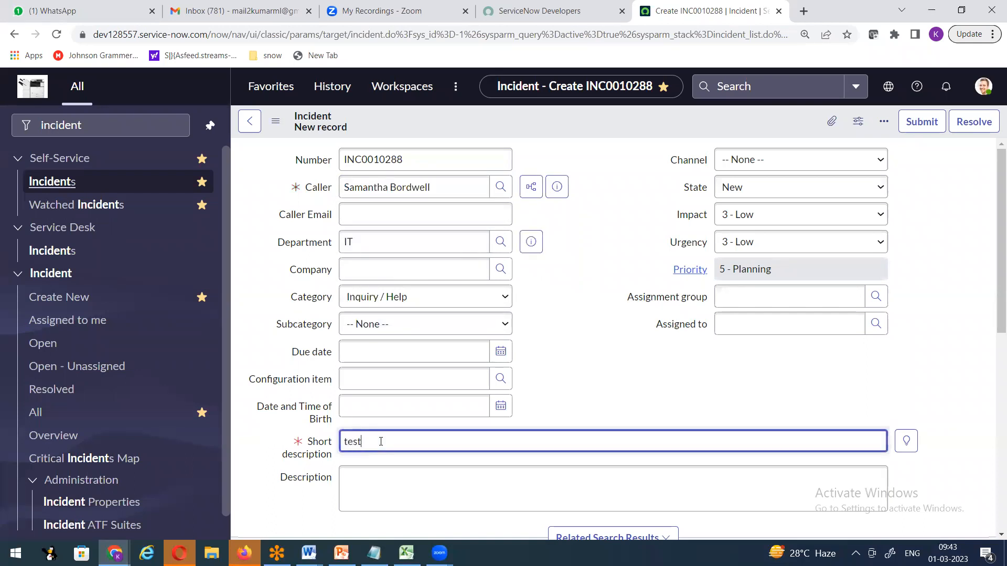
click(752, 306)
text(Hardware)
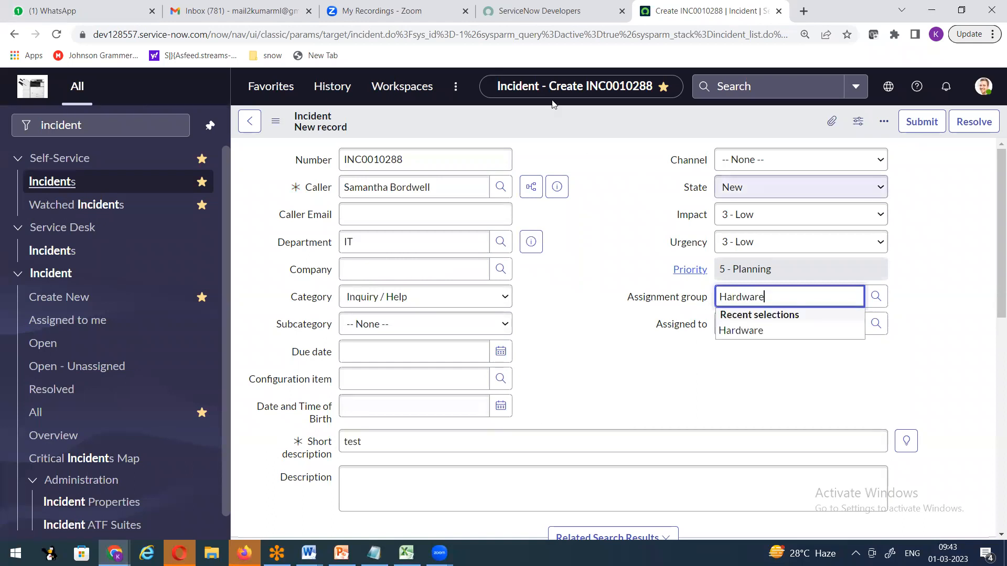
Save the incident as INC0010288 from the form header's context menu.
right_click(541, 119)
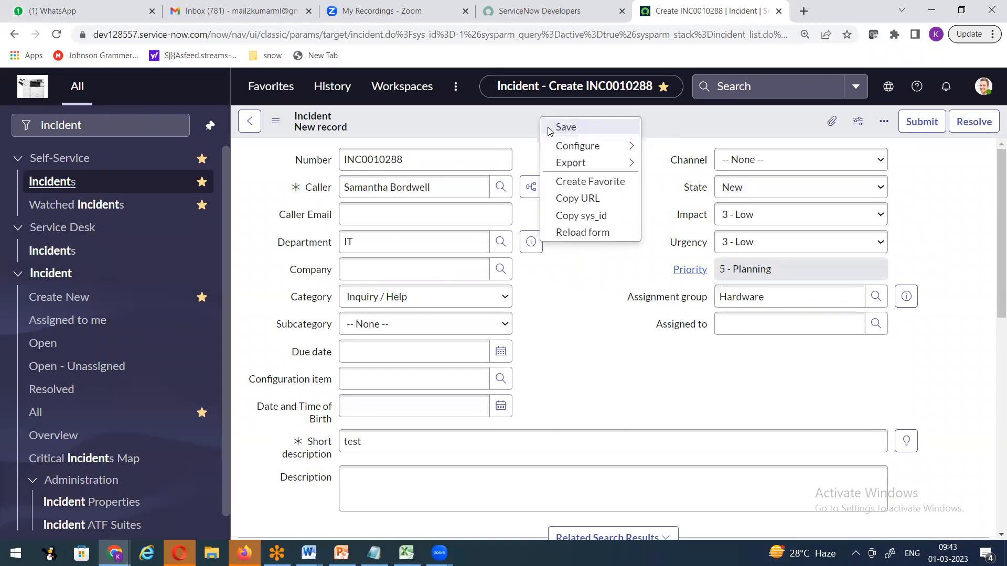
click(421, 158)
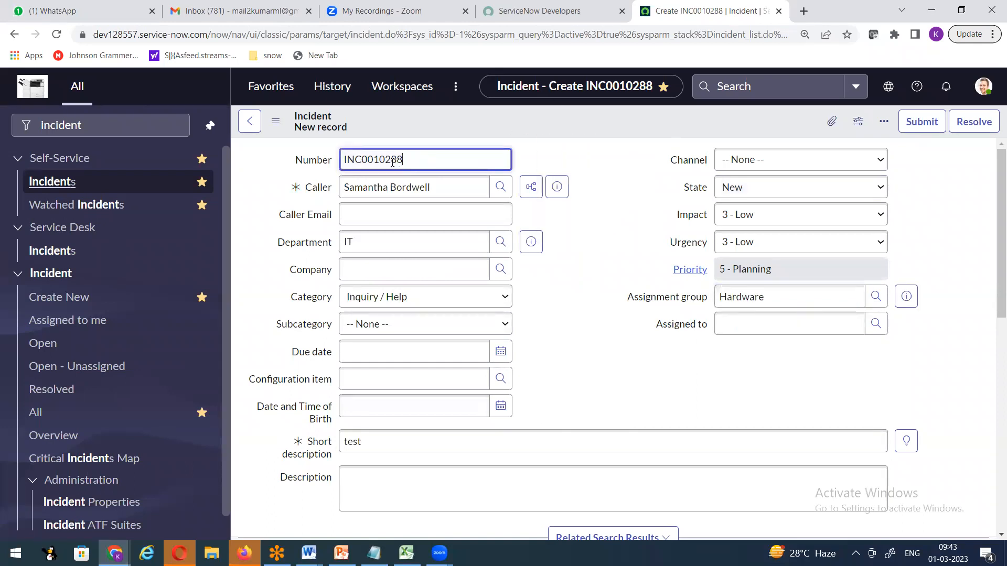
right_click(544, 125)
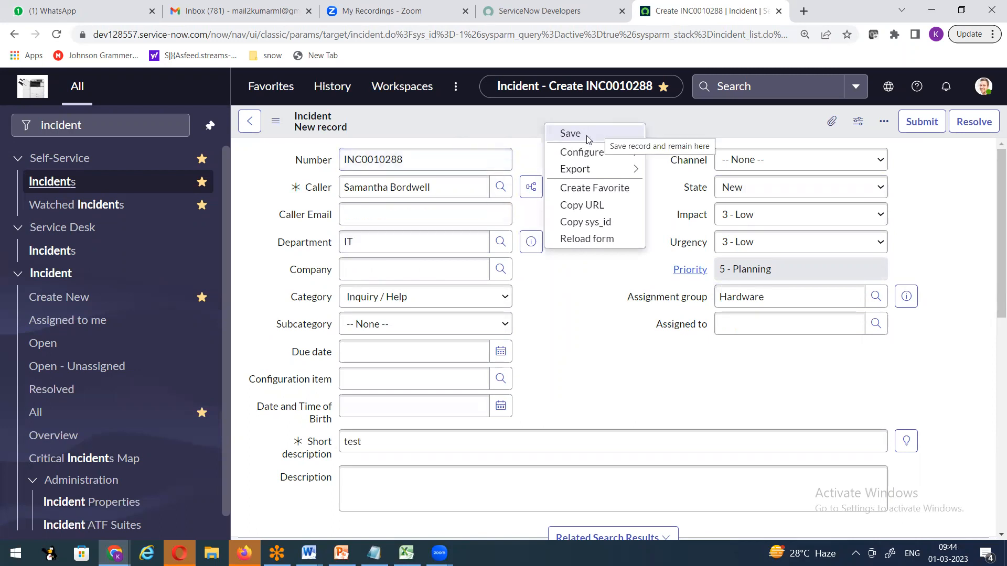
drag(387, 160, 449, 159)
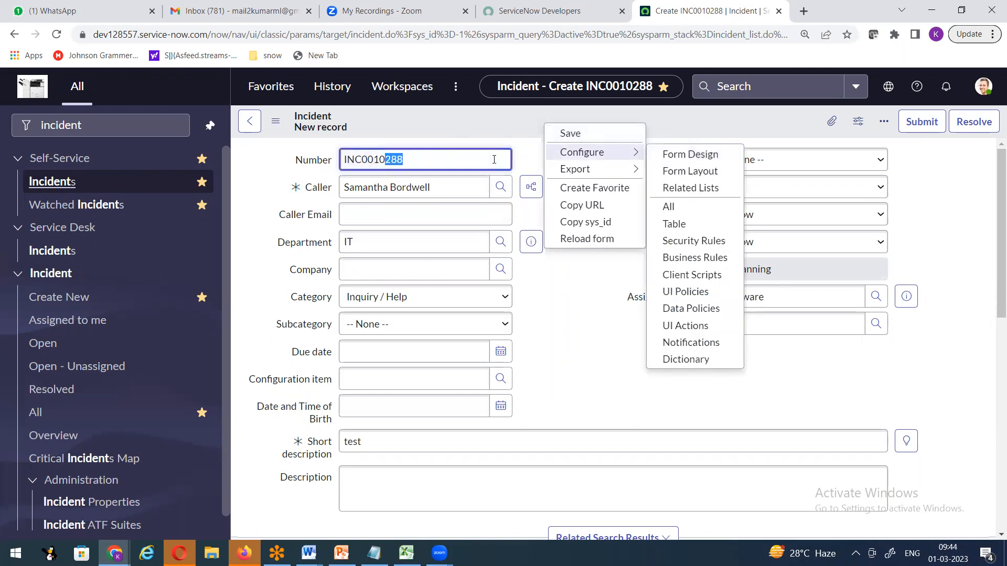
click(565, 124)
right_click(564, 126)
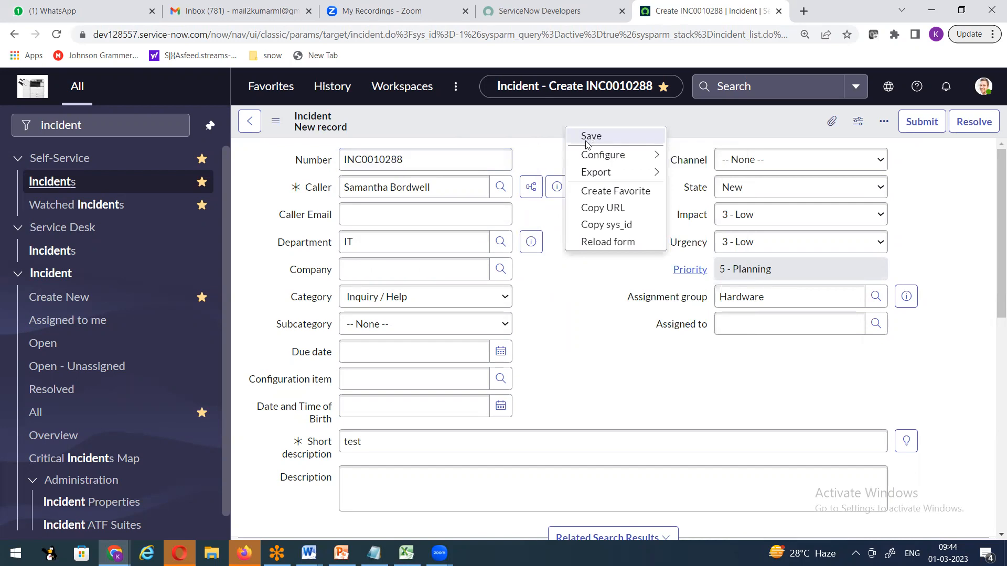
click(587, 137)
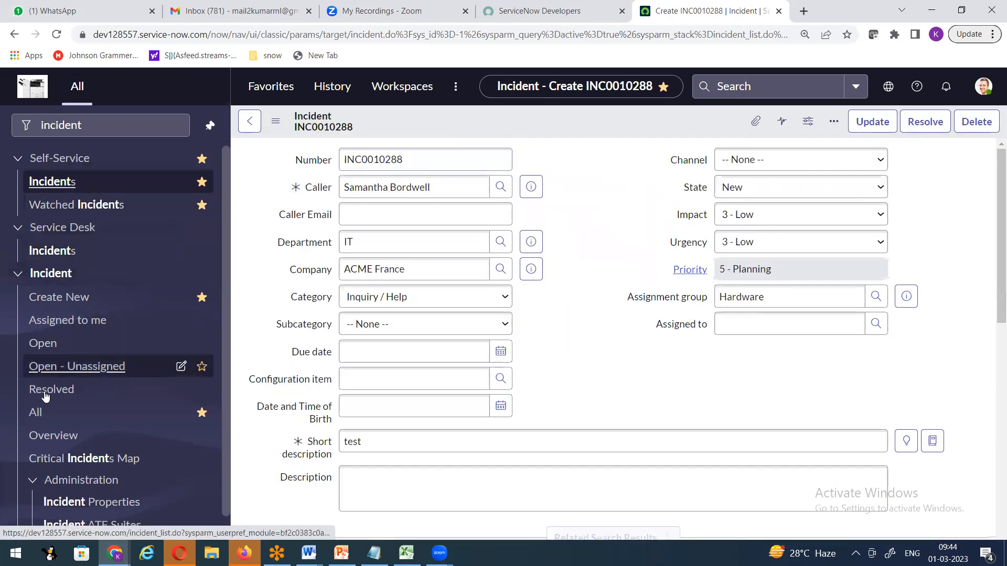
Open the All incidents list in a new tab and move the INC0010288 tab before it.
right_click(55, 412)
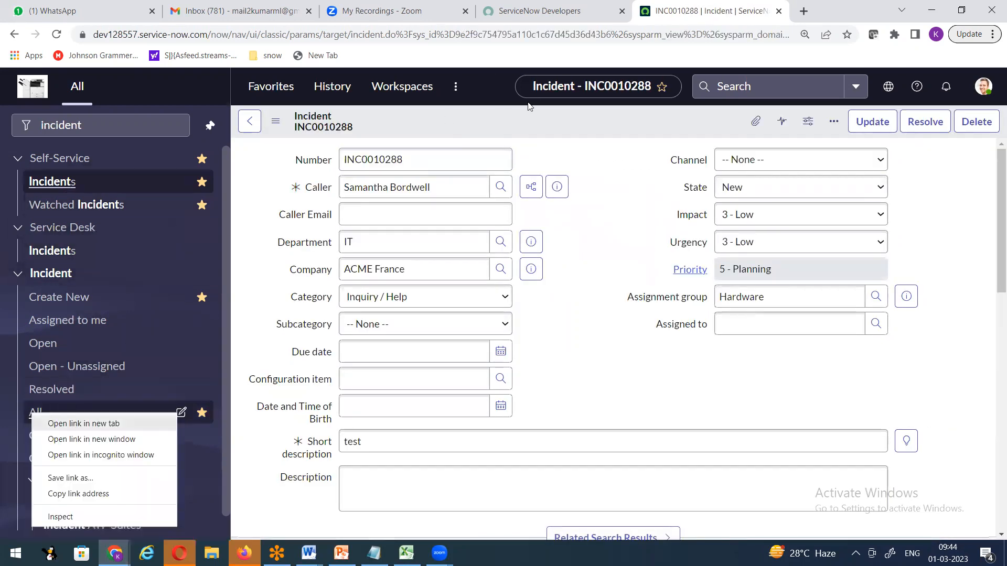
click(53, 423)
drag(729, 14, 602, 20)
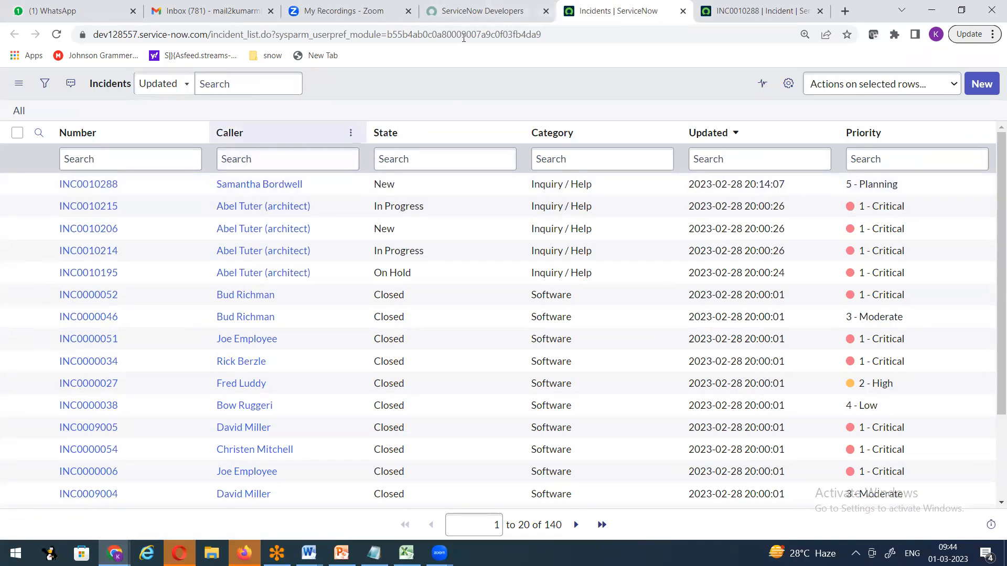
click(485, 11)
click(743, 11)
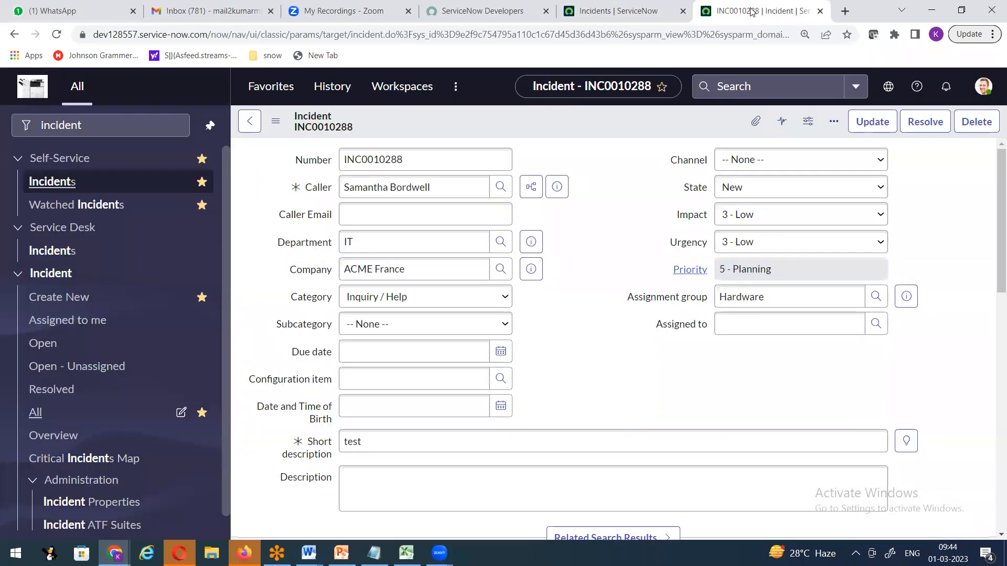
drag(742, 11, 608, 11)
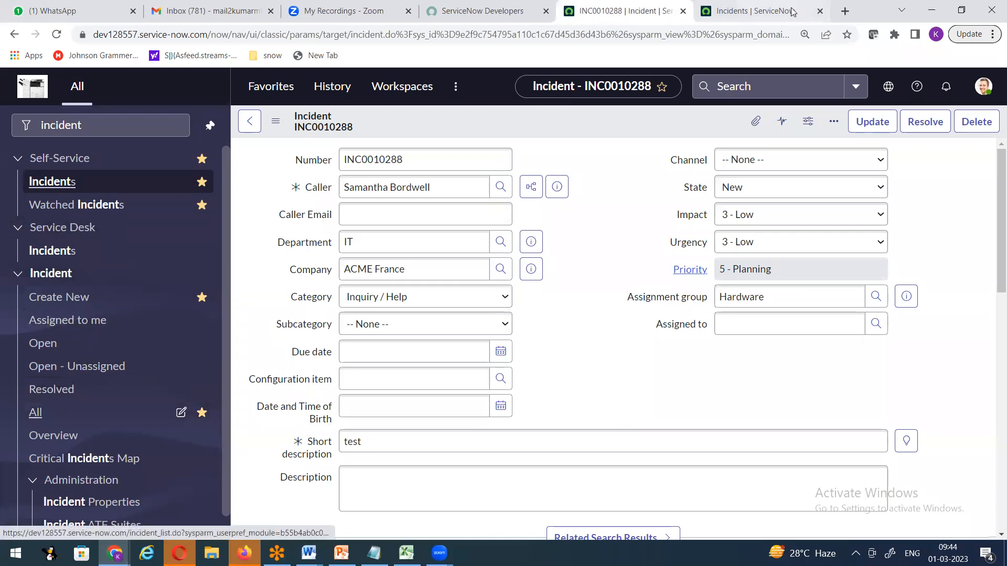
Duplicate the INC0010288 incident browser tab.
click(737, 19)
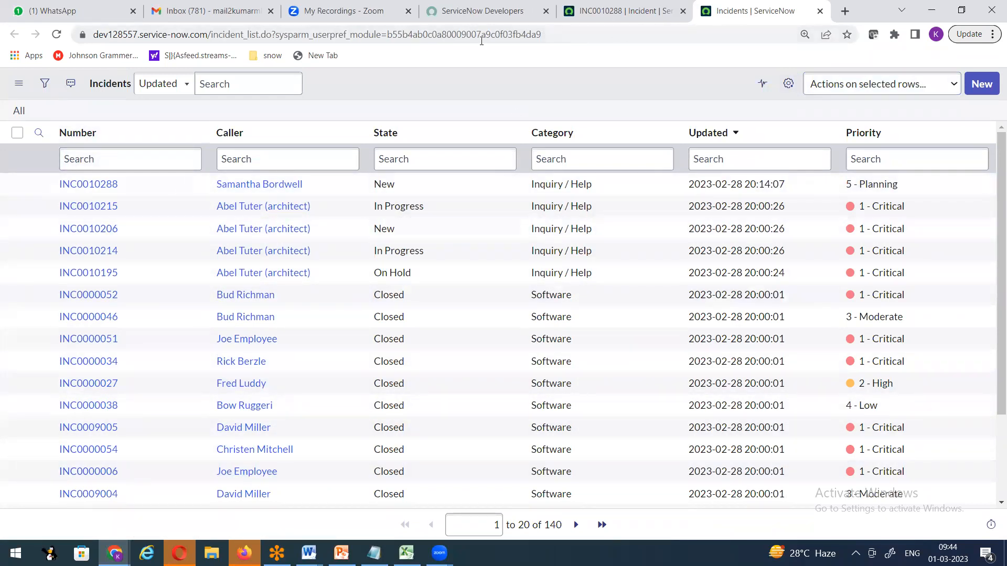
click(624, 11)
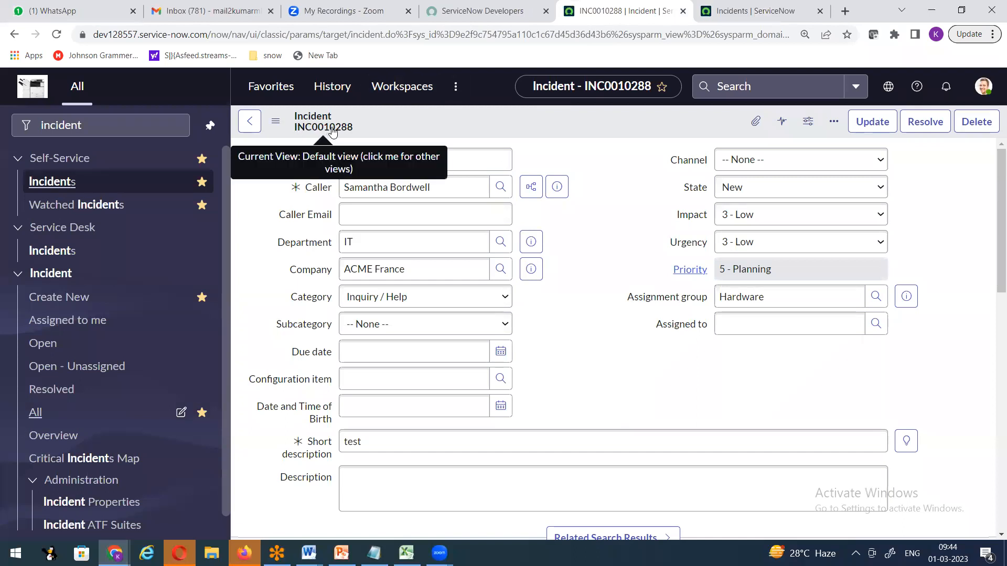
click(755, 12)
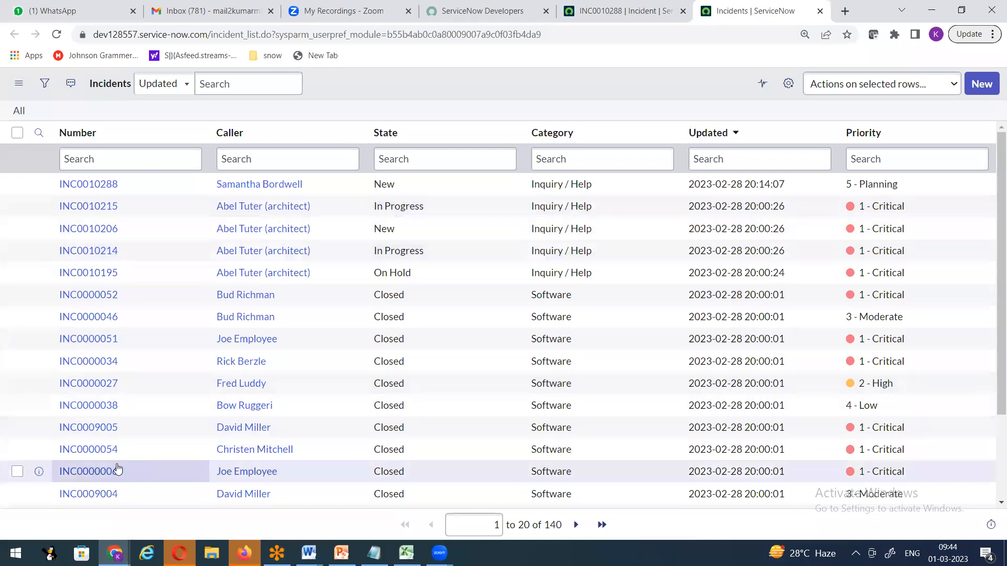
right_click(39, 186)
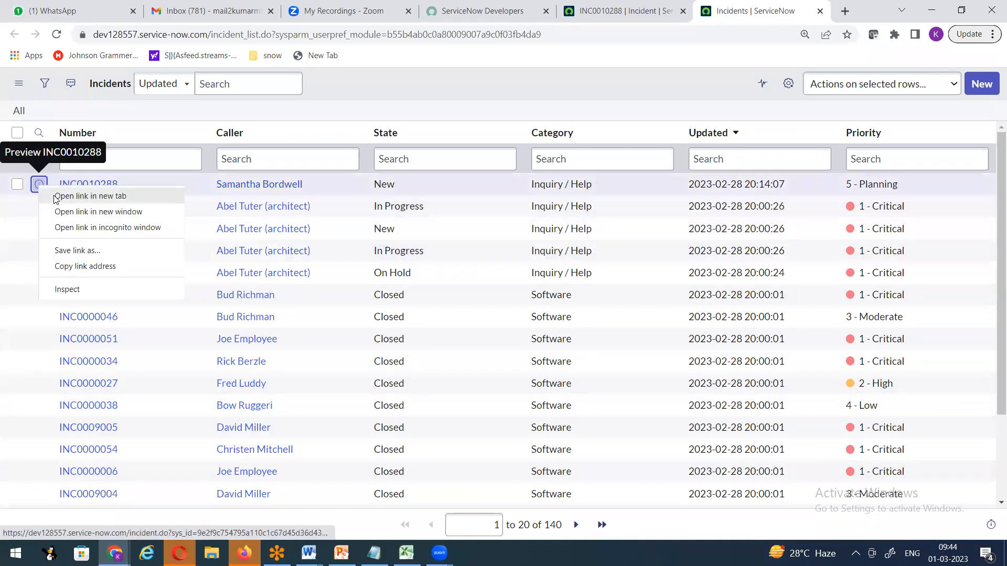
click(632, 12)
click(632, 13)
click(753, 12)
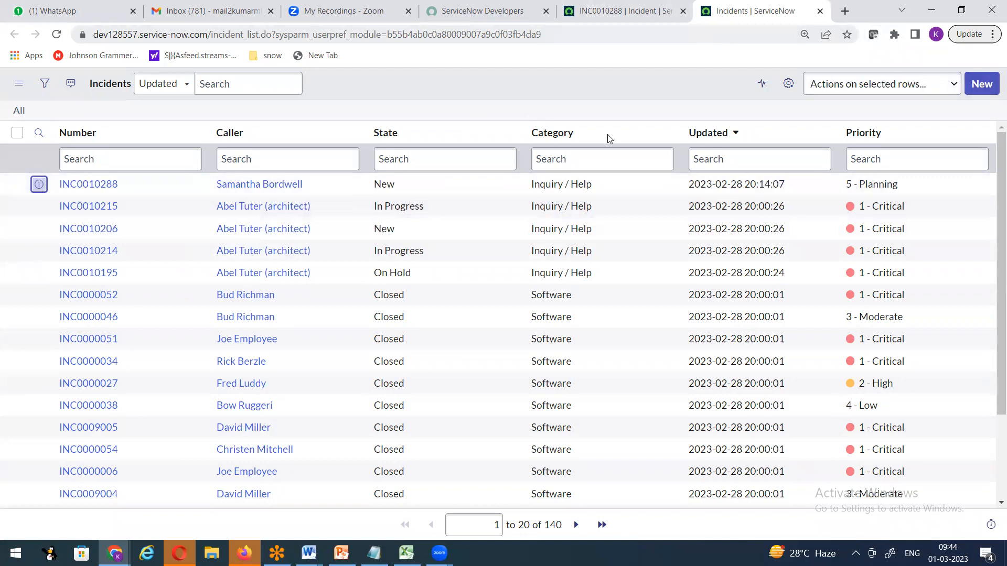
click(606, 13)
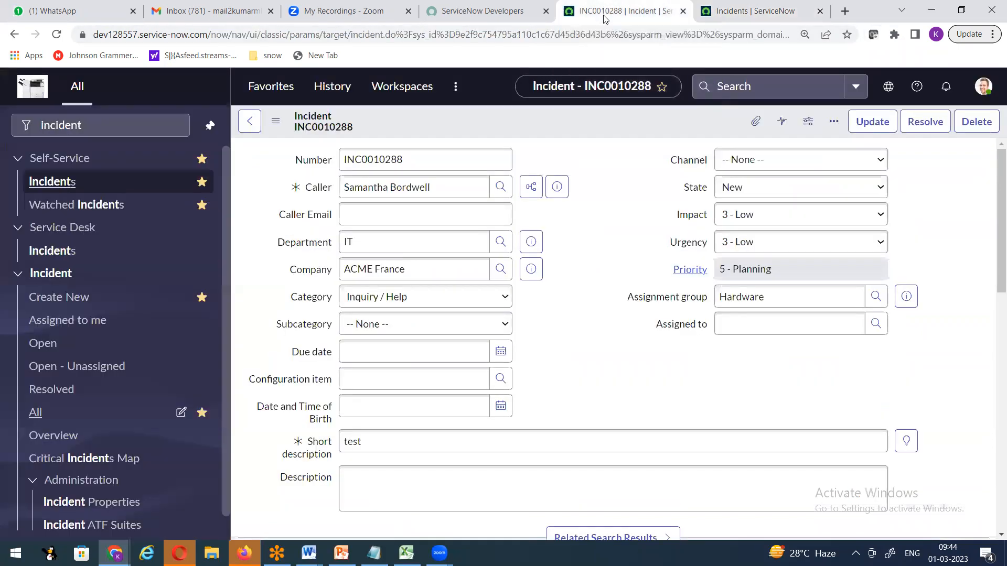
right_click(604, 16)
click(659, 115)
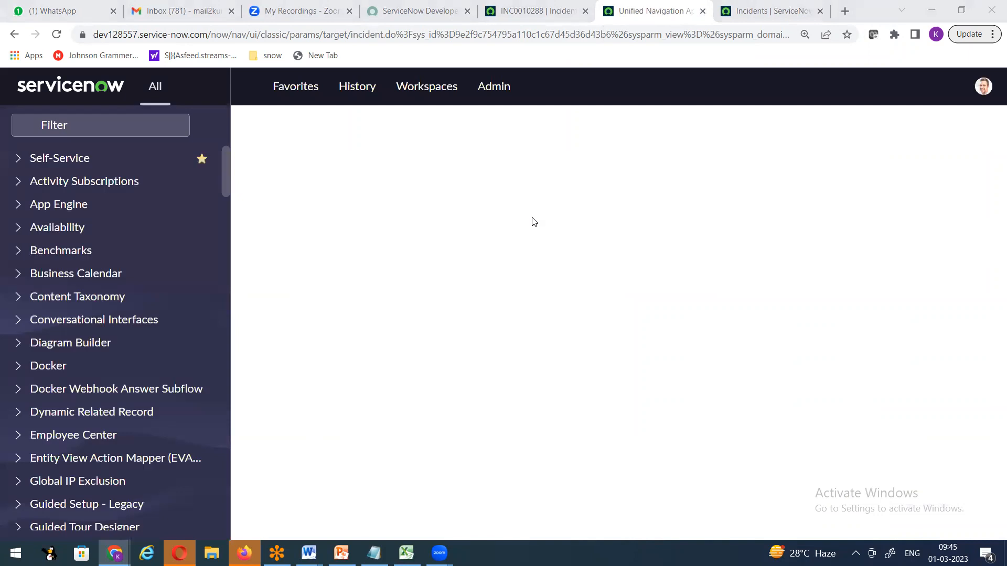
From the INC0010288 tab, filter the navigator by 'incident' and create new incident INC0010289.
click(535, 11)
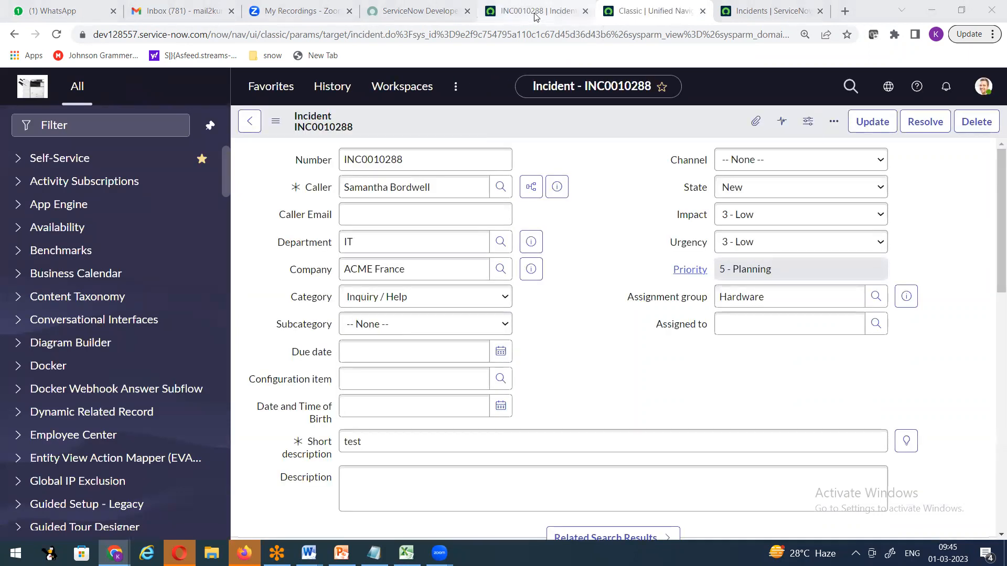
drag(125, 125, 2, 127)
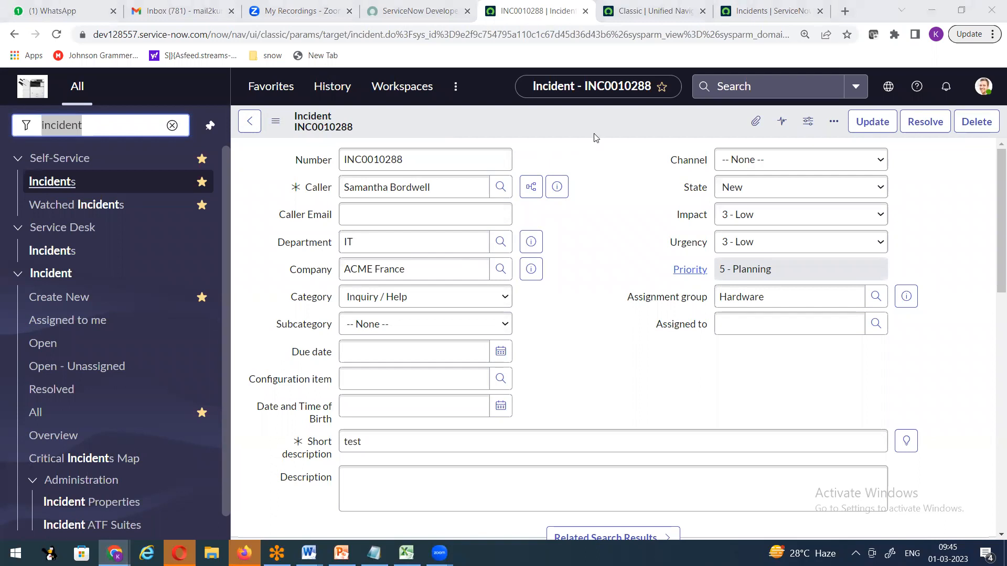
click(649, 144)
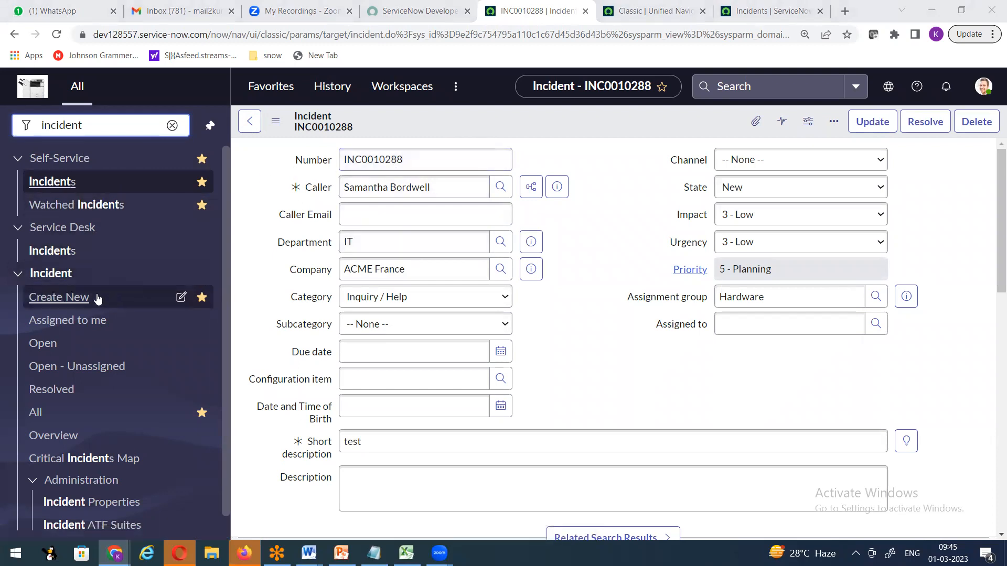
click(75, 297)
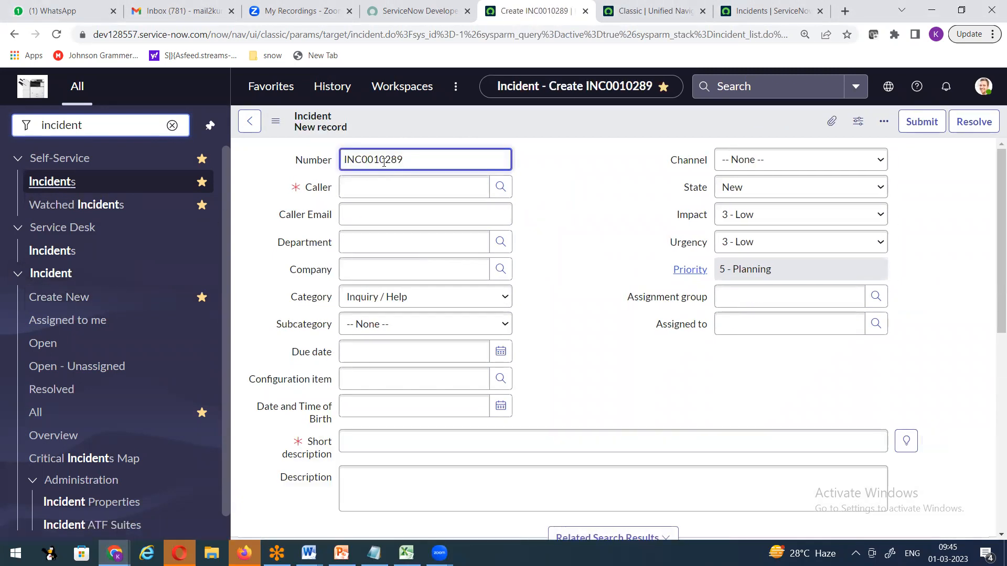
Pick the caller and enter the short description 'Printer issue'.
click(369, 193)
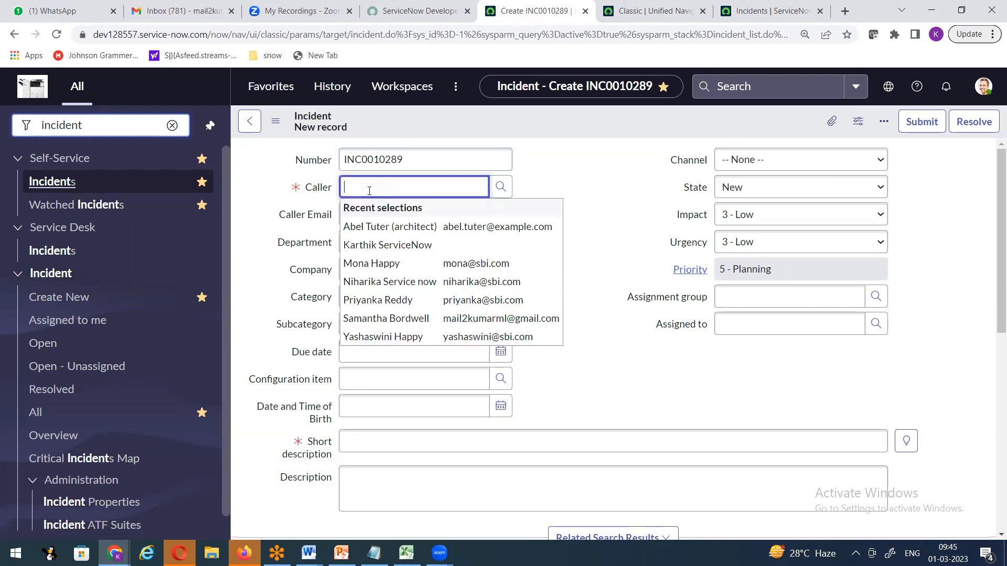
text(sman)
key(BackSpace)
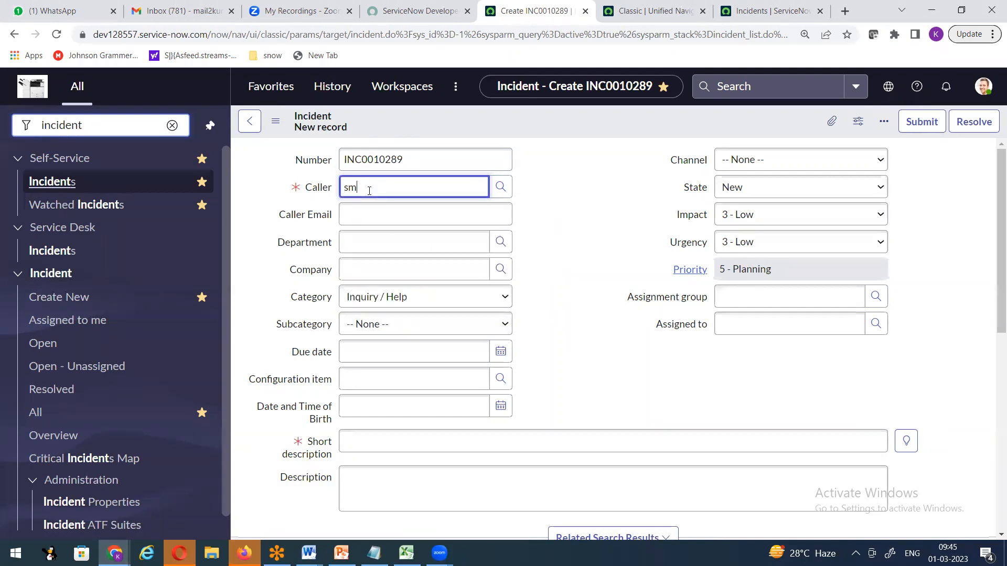
text(man)
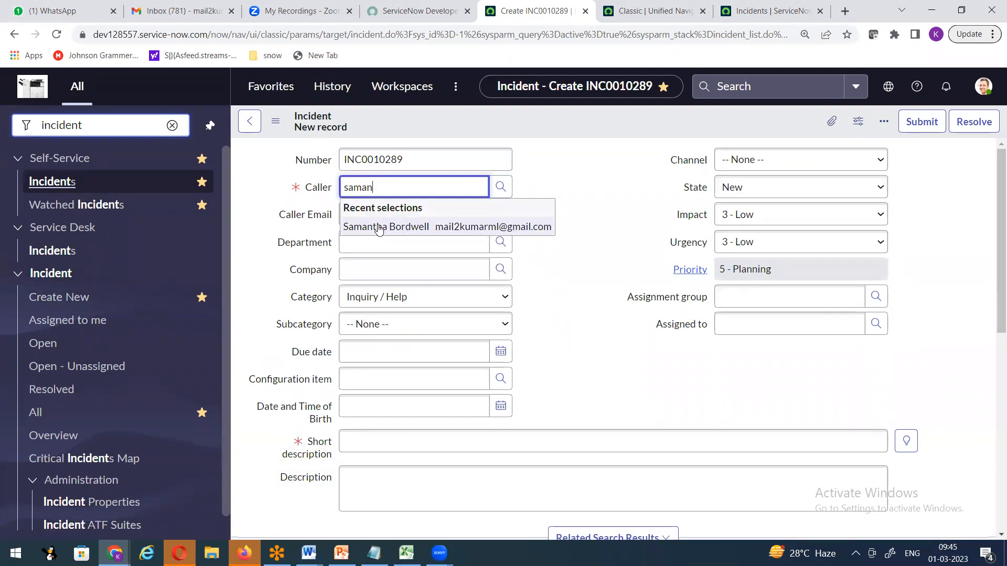
click(378, 226)
click(368, 443)
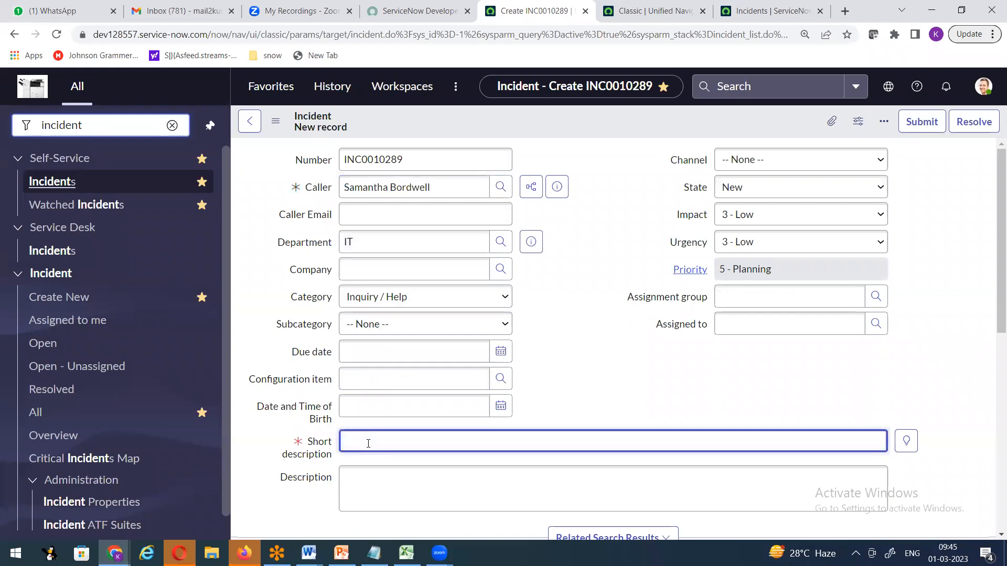
text(Printer issue)
Set the assignment group of INC0010289 to Hardware, leaving it unsaved.
click(763, 298)
text(Hard)
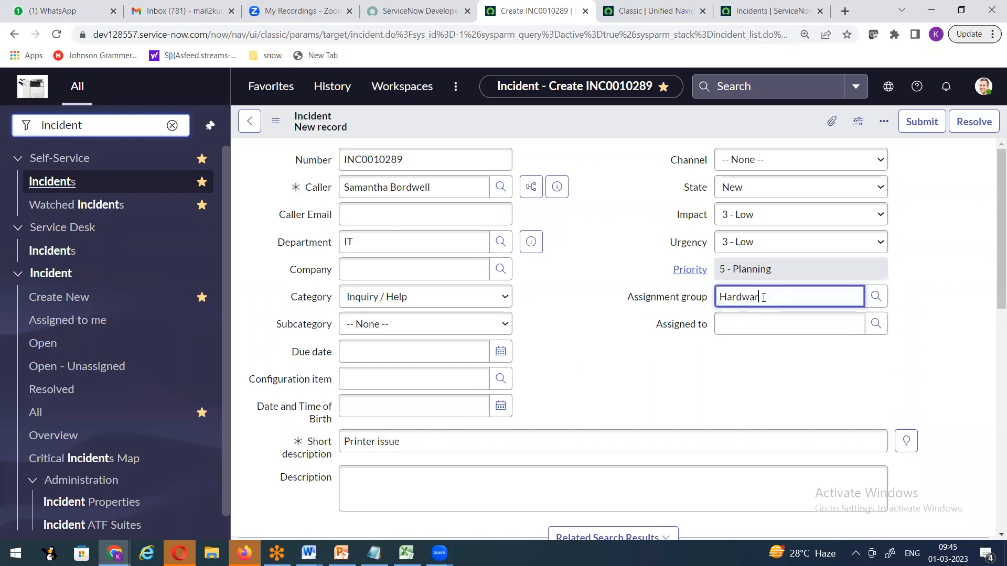
text(war)
click(756, 338)
right_click(516, 126)
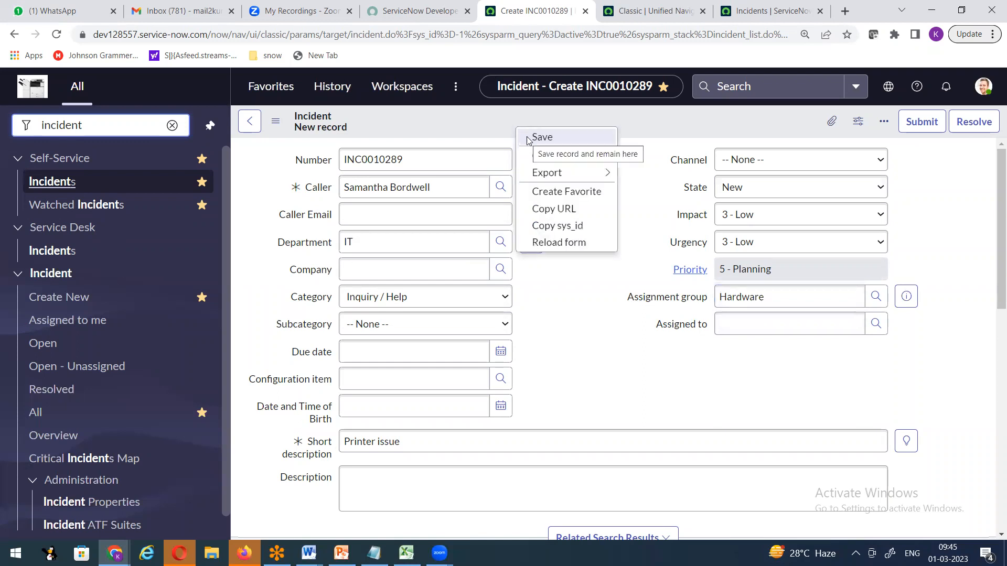
click(624, 14)
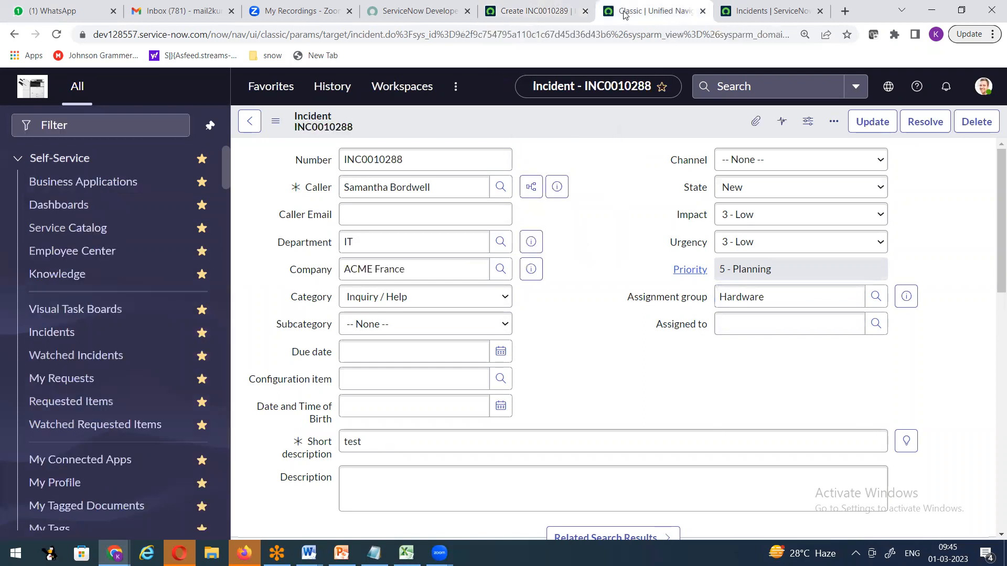
click(541, 14)
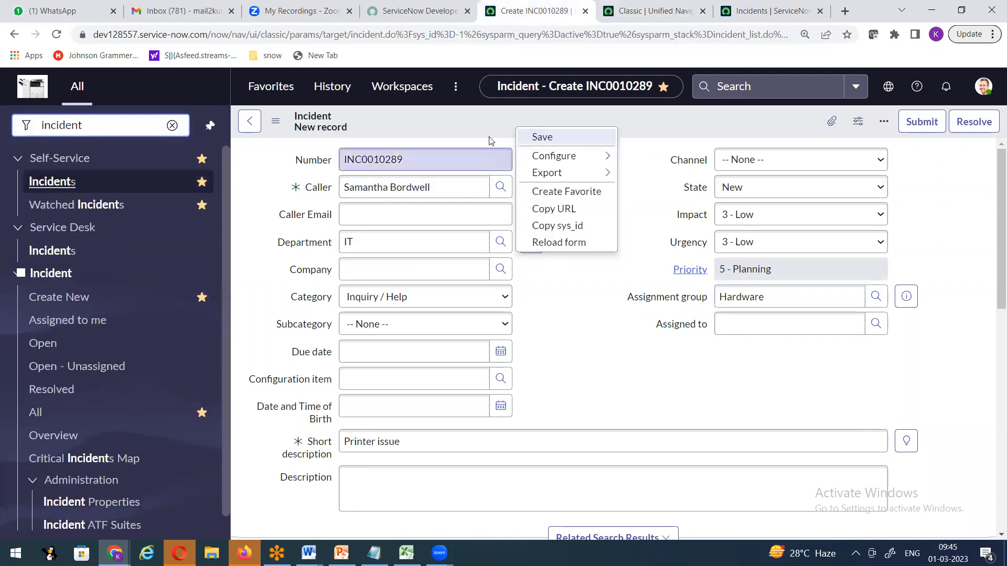
Refresh the Incidents list from its header options menu.
drag(766, 13, 530, 25)
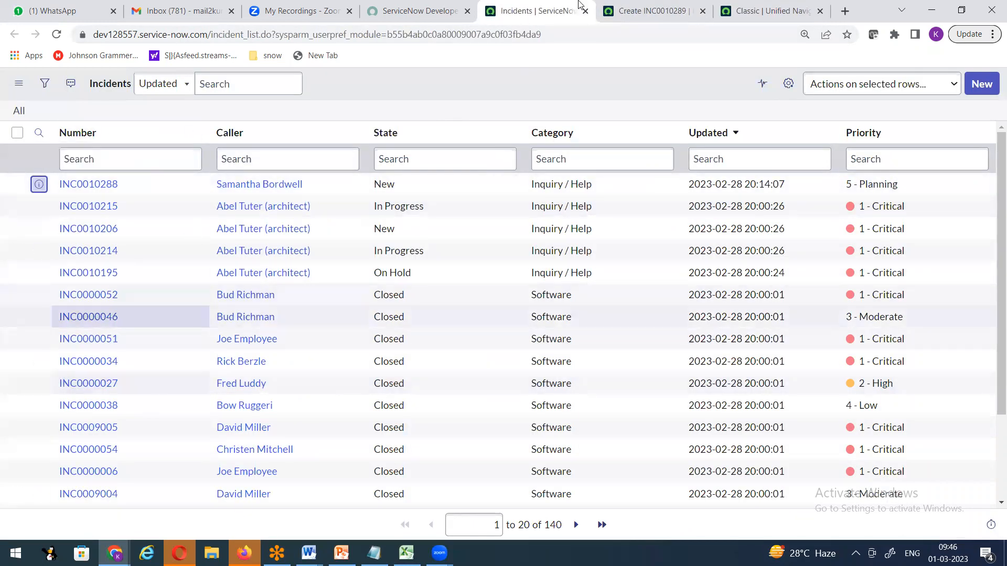
click(639, 14)
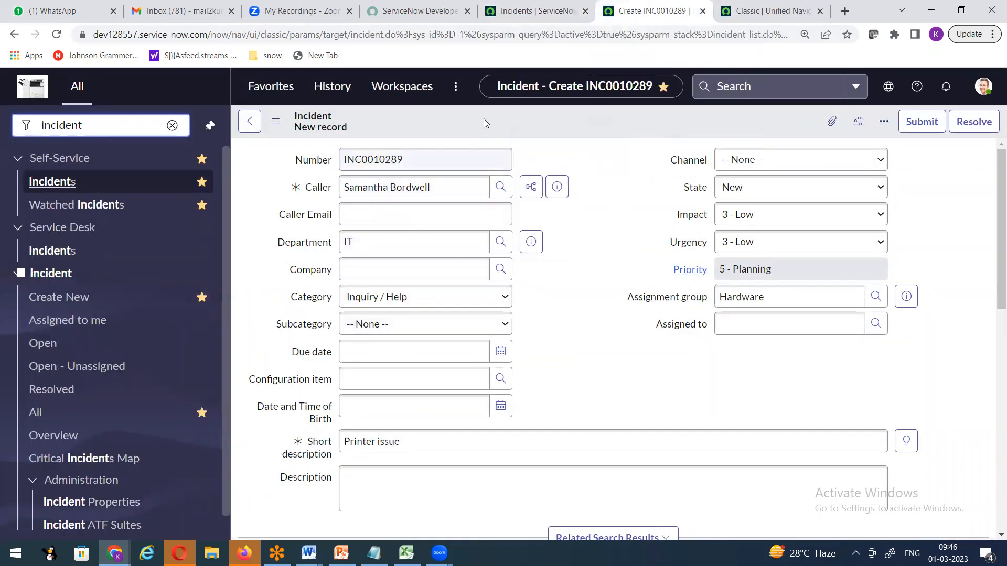
click(511, 11)
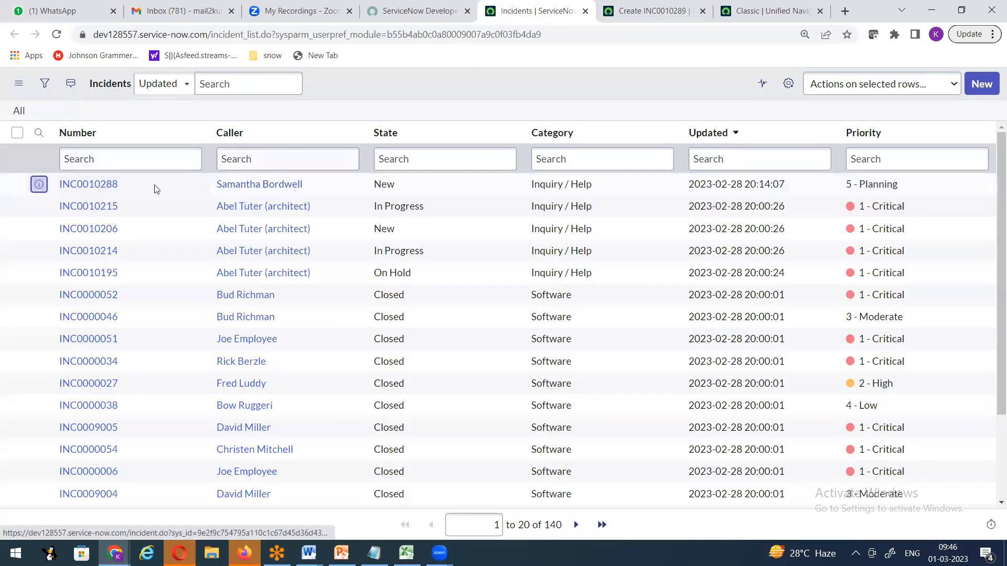
right_click(347, 87)
click(392, 163)
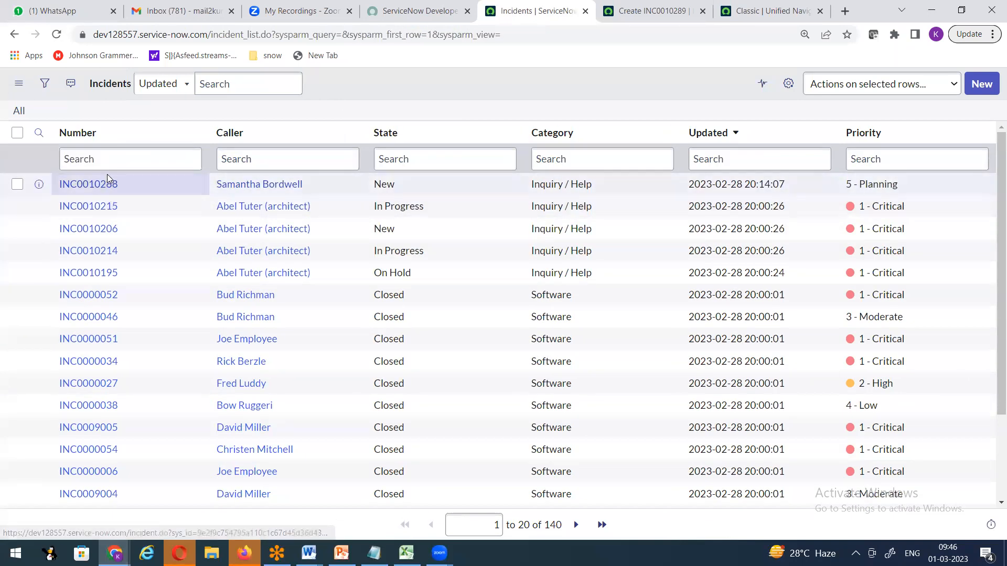
Save the new 'Printer issue' incident INC0010289 from the form's context menu.
click(628, 15)
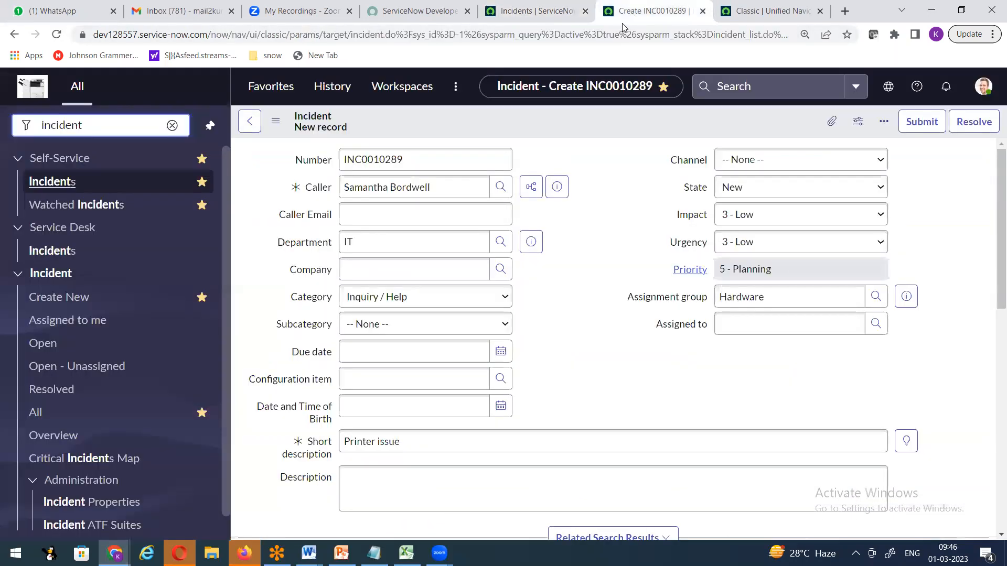
right_click(461, 115)
click(474, 124)
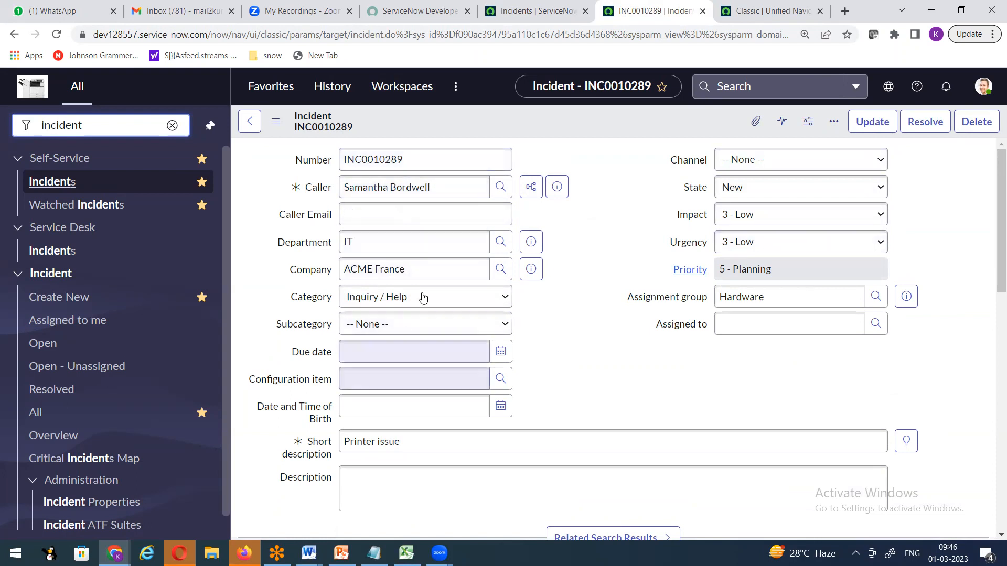
Change the Incidents list's Show rows setting so INC0010289 appears on top, then return to its form.
click(538, 19)
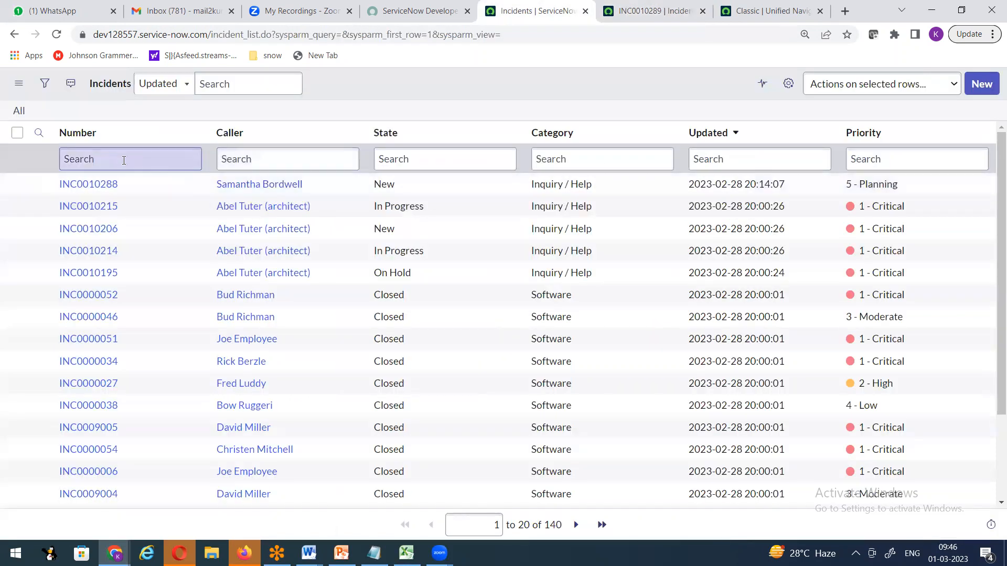
right_click(335, 109)
mouse_move(377, 148)
click(480, 203)
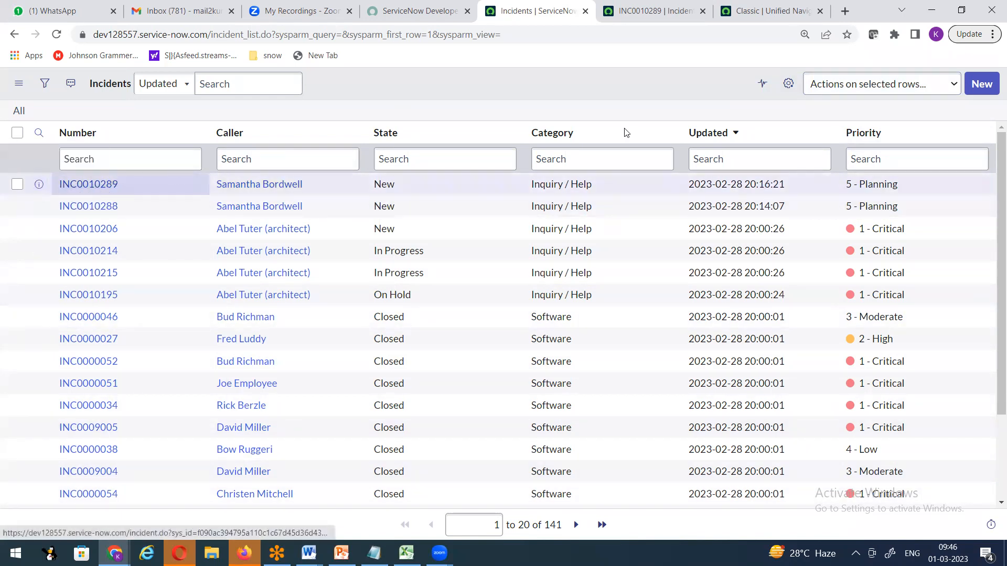
click(650, 11)
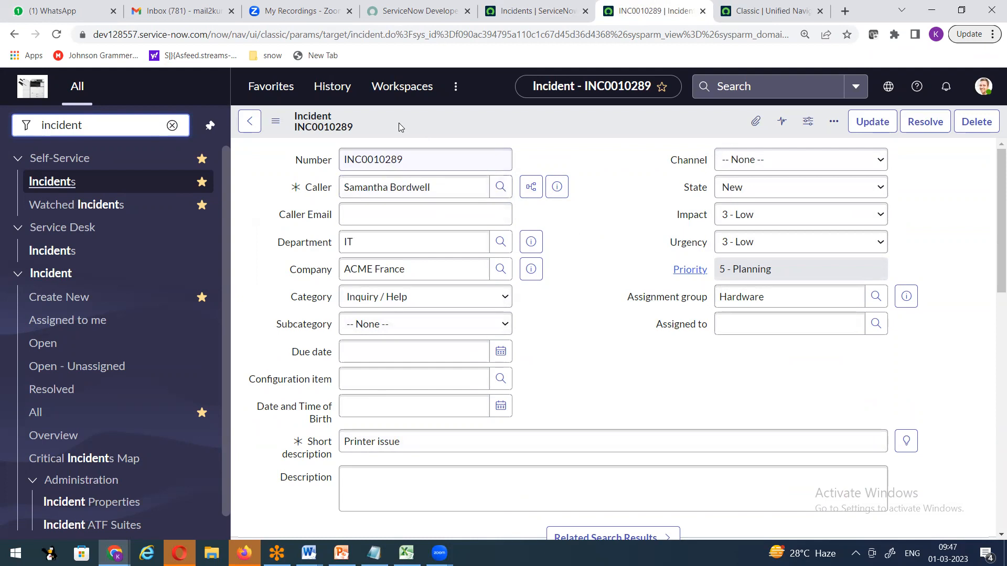
Filter the navigator by 'user ad', open Users, and open the first user's record in a new tab.
click(25, 136)
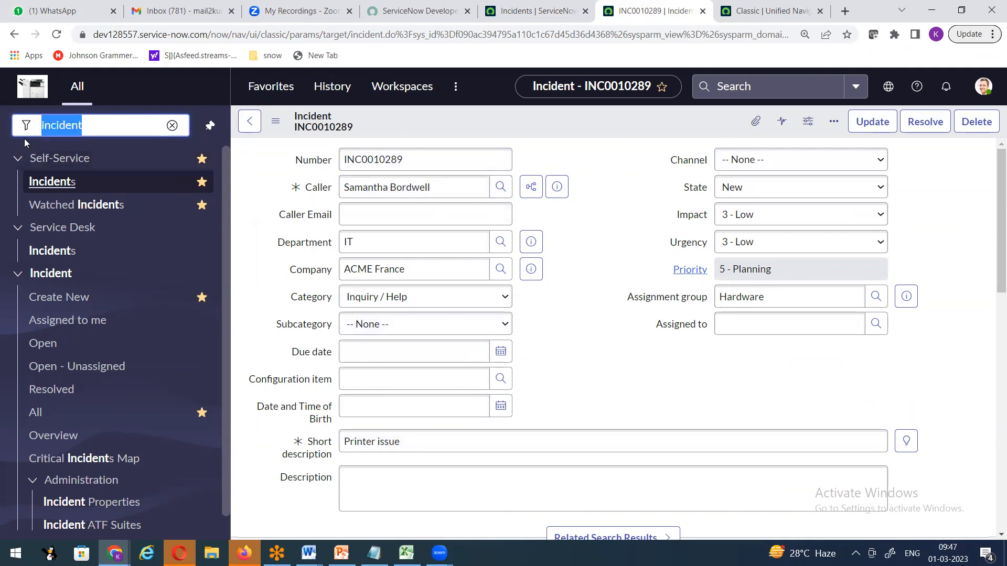
text(user ad)
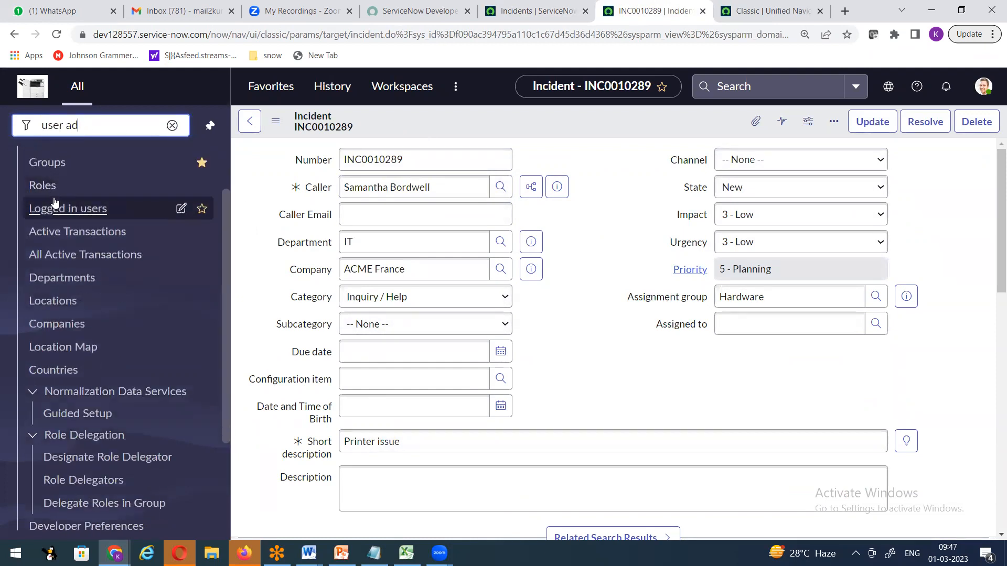
click(44, 205)
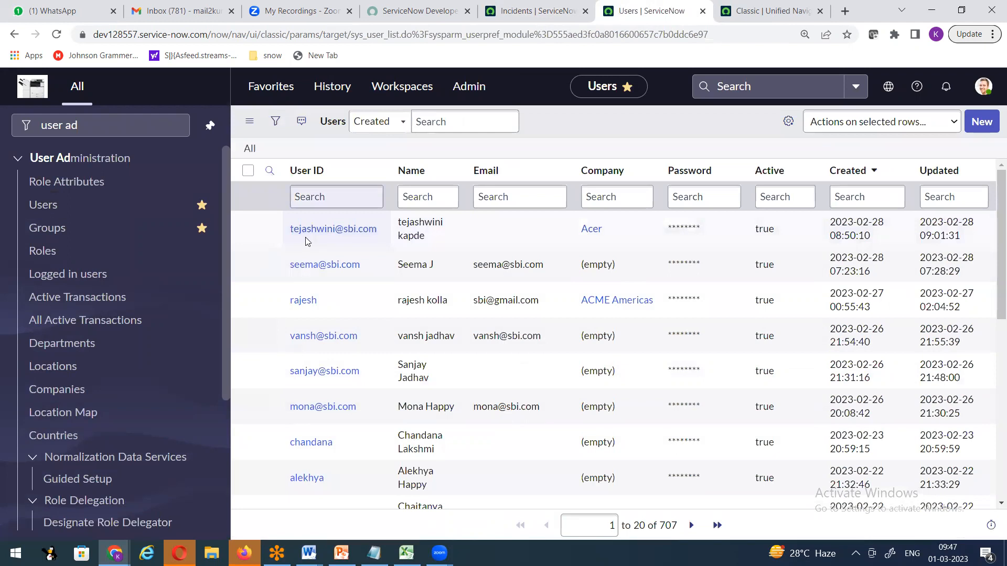
right_click(269, 229)
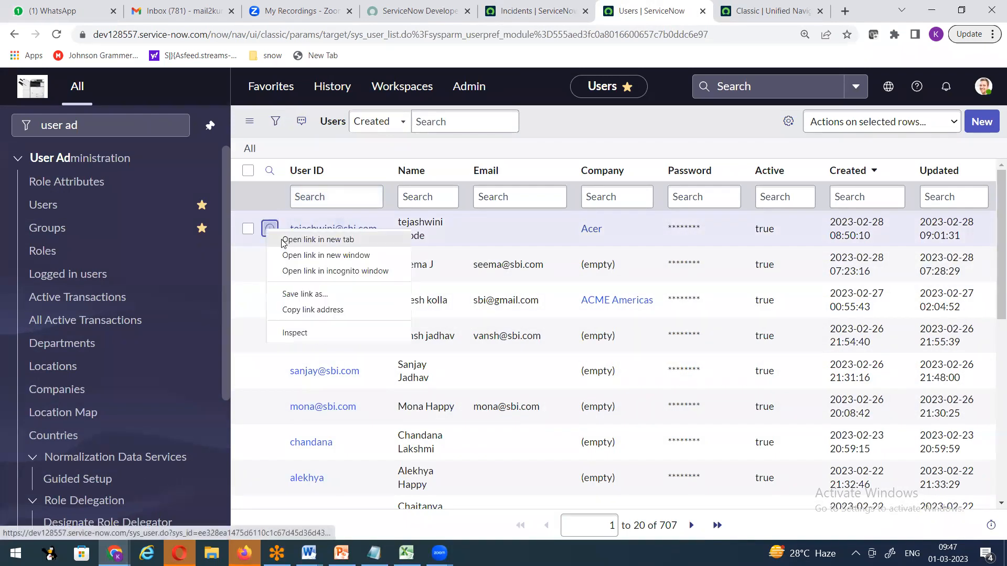
click(310, 234)
click(745, 11)
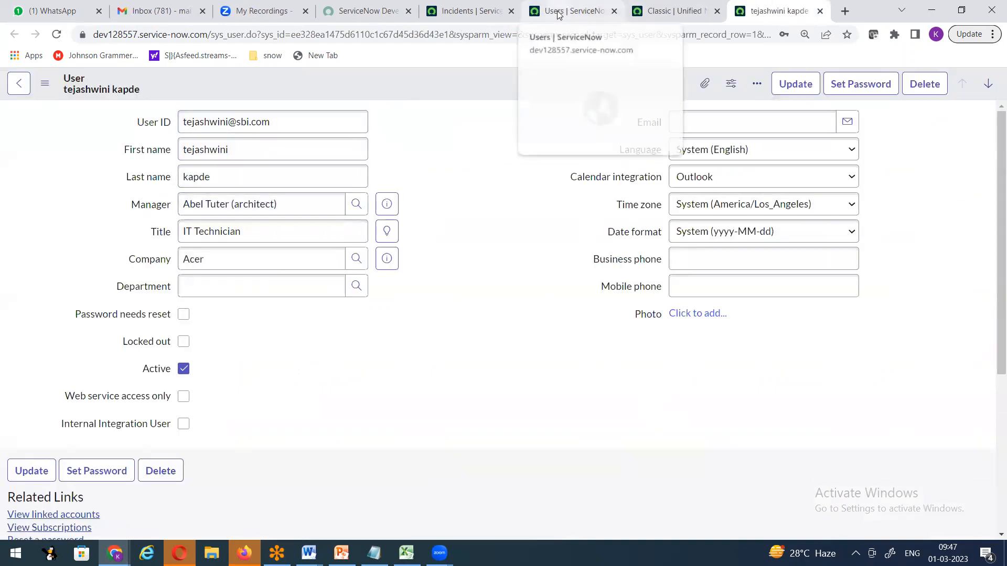
Open INC0010289 from the Incidents list in a new tab.
click(470, 11)
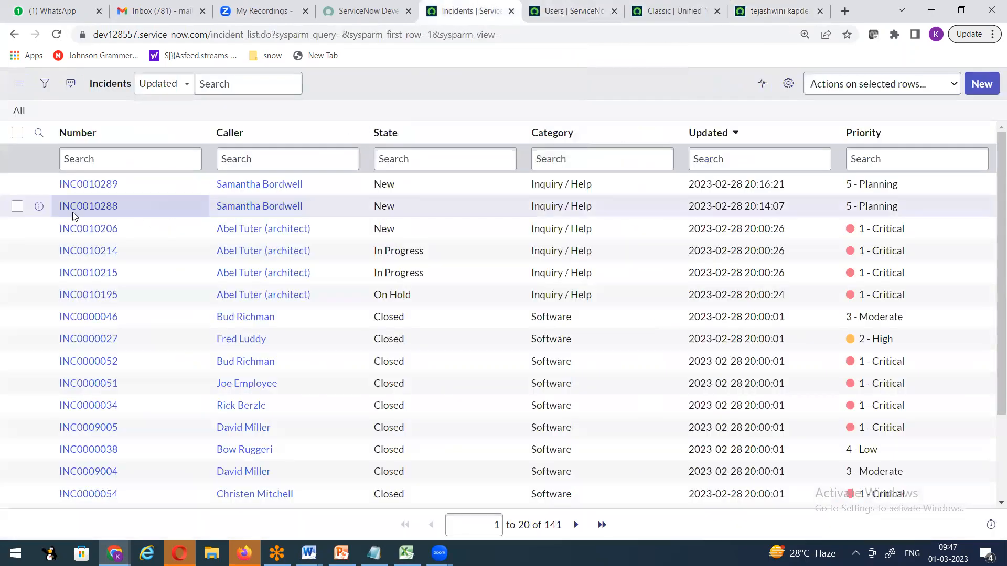
right_click(37, 186)
click(88, 196)
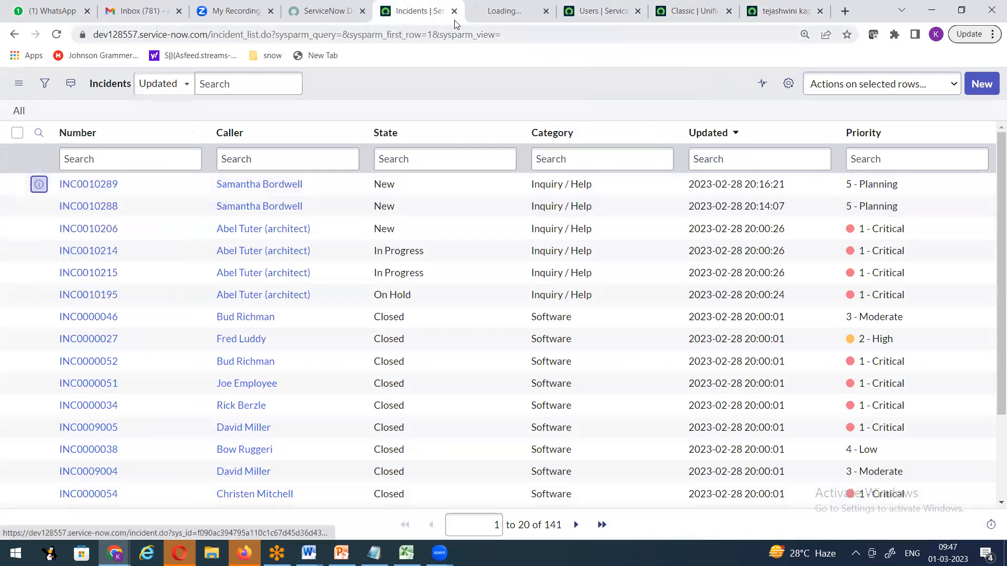
click(506, 12)
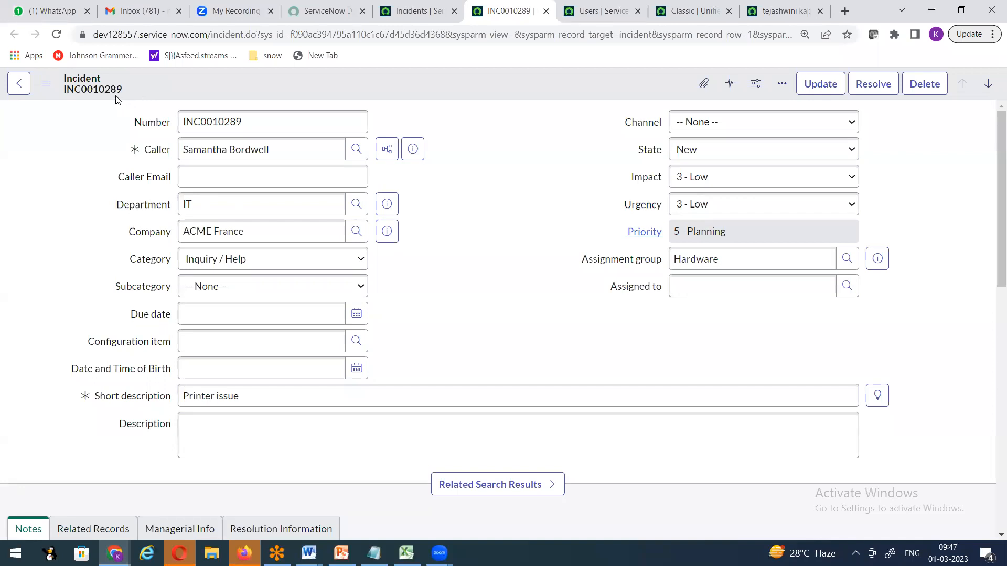
Open the Incident table definition via Configure > Table.
right_click(231, 82)
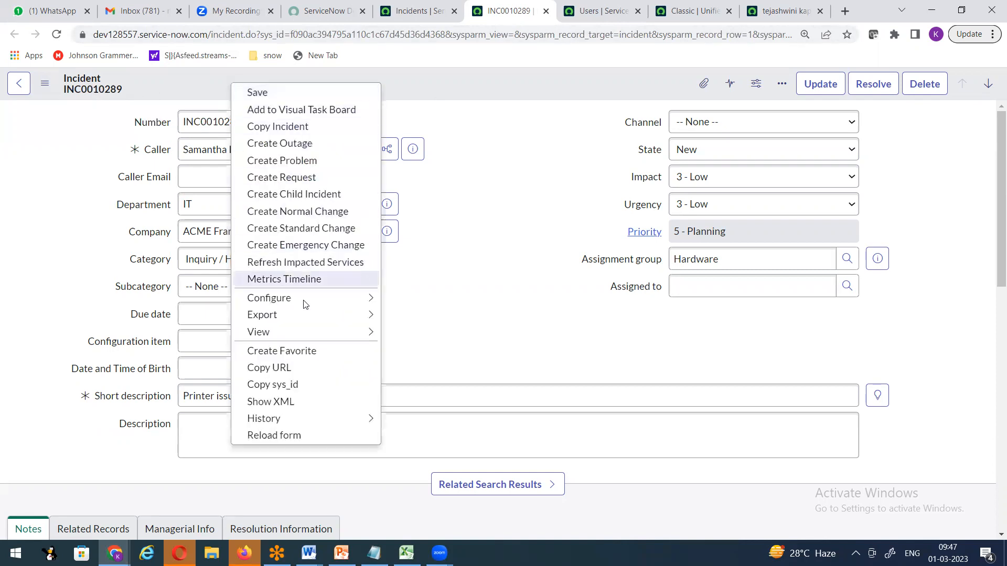
mouse_move(302, 306)
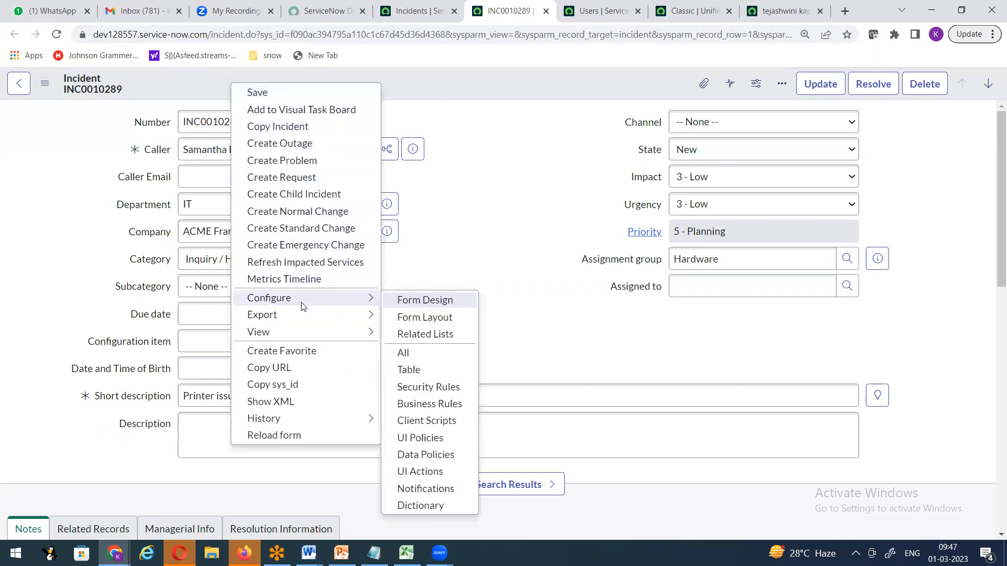
click(416, 372)
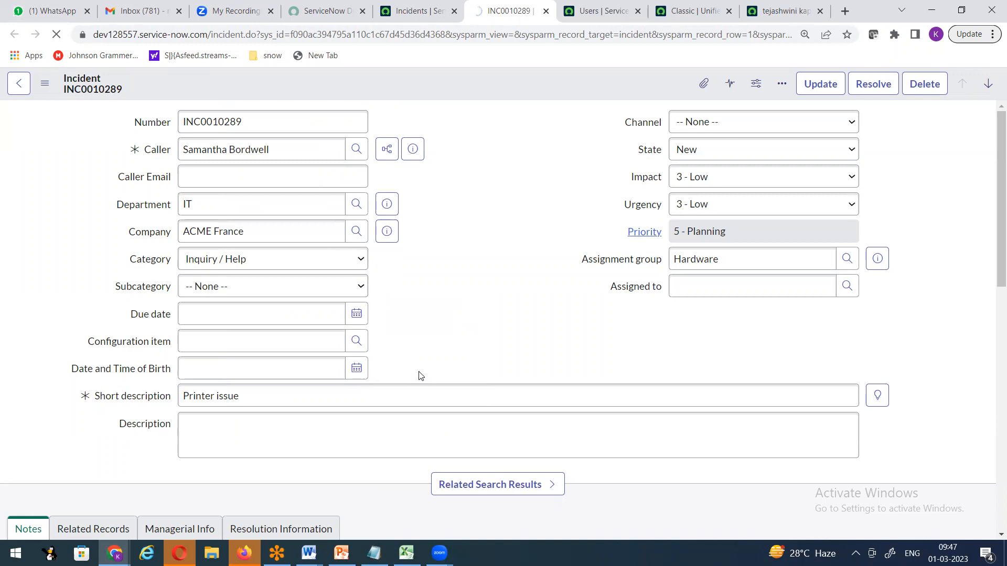
Review the Incident table's Label and Name (incident) fields.
click(276, 177)
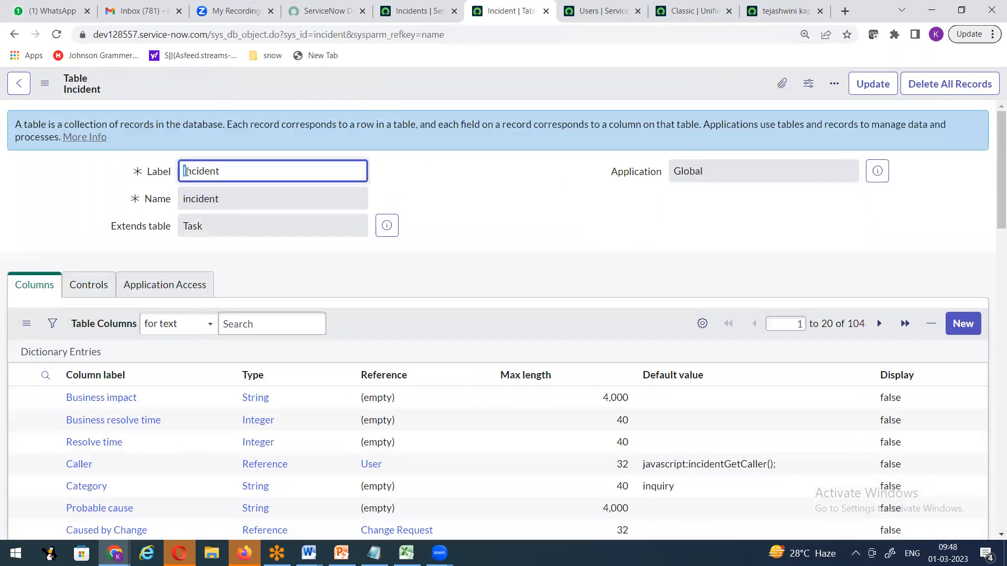
click(184, 197)
double_click(231, 199)
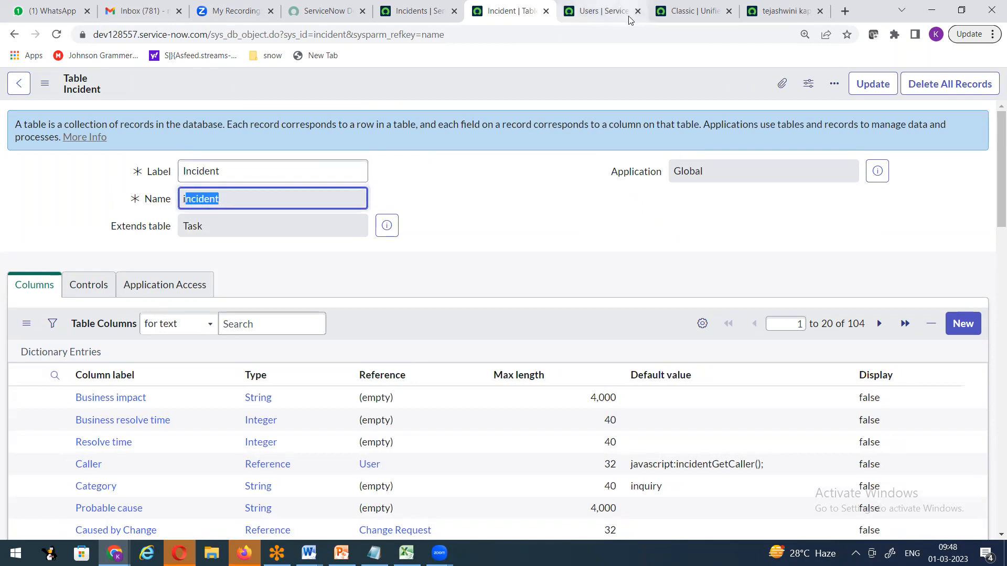
On the user record tab, open the sys_user table definition via Configure > Table.
click(615, 18)
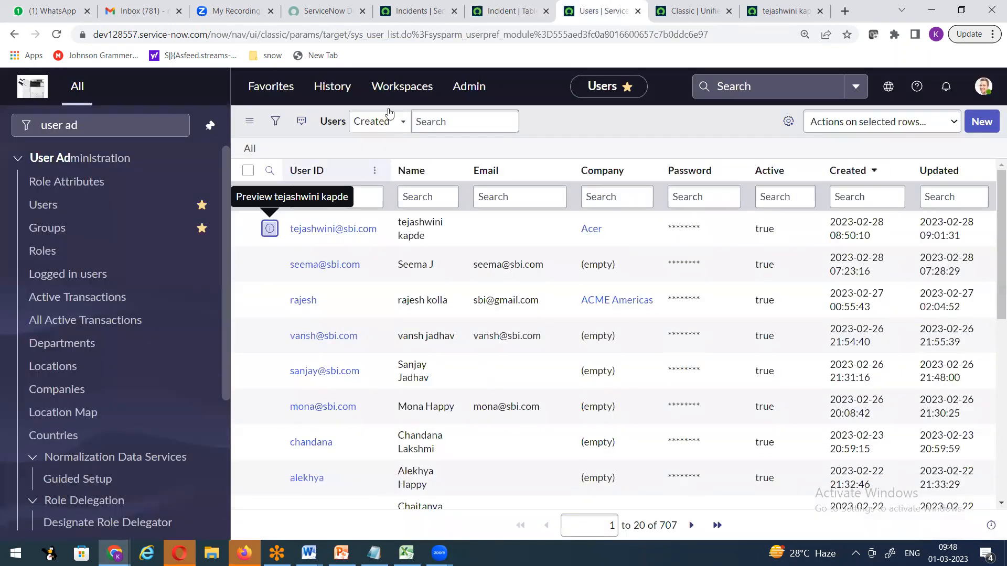
click(676, 25)
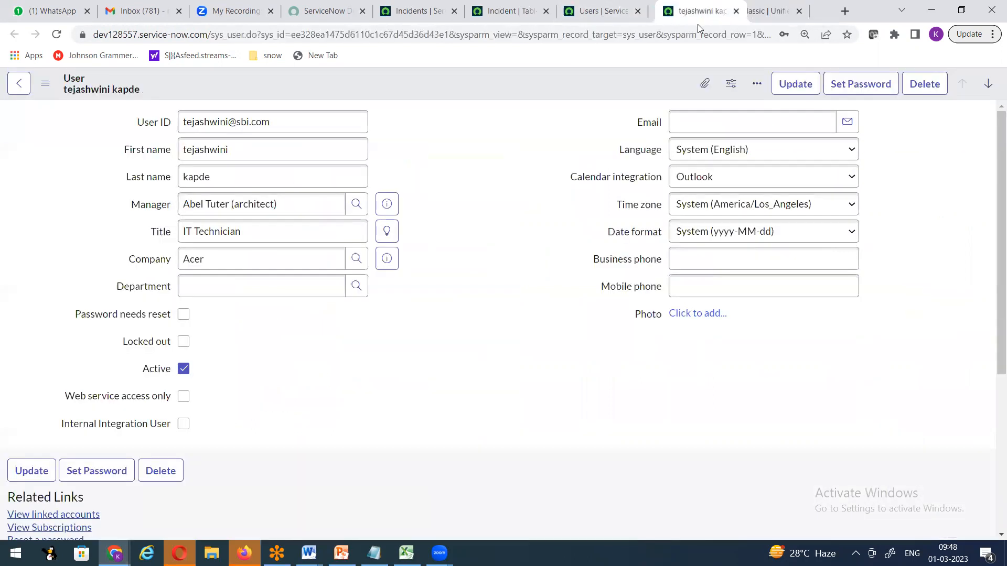
drag(784, 12, 697, 24)
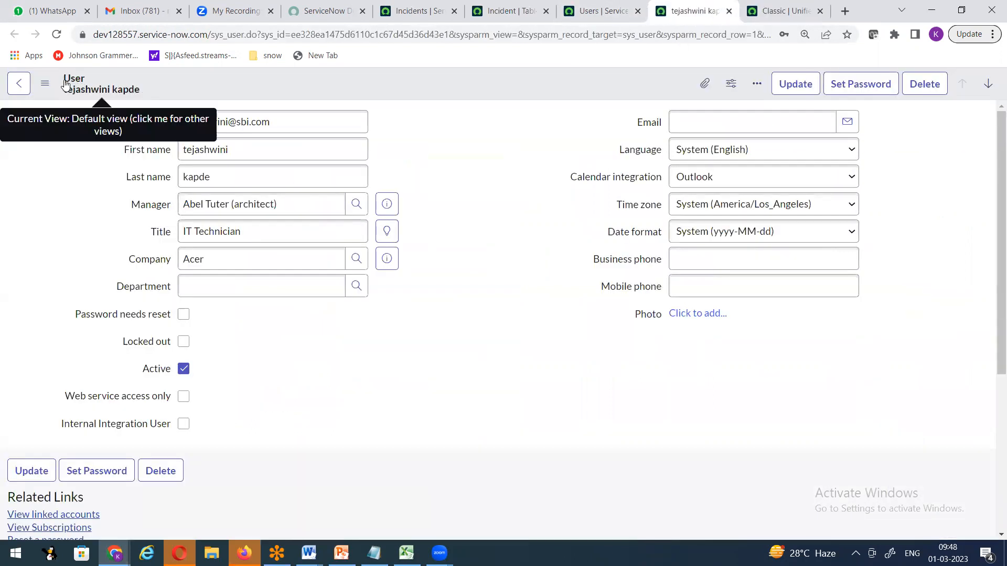
right_click(314, 85)
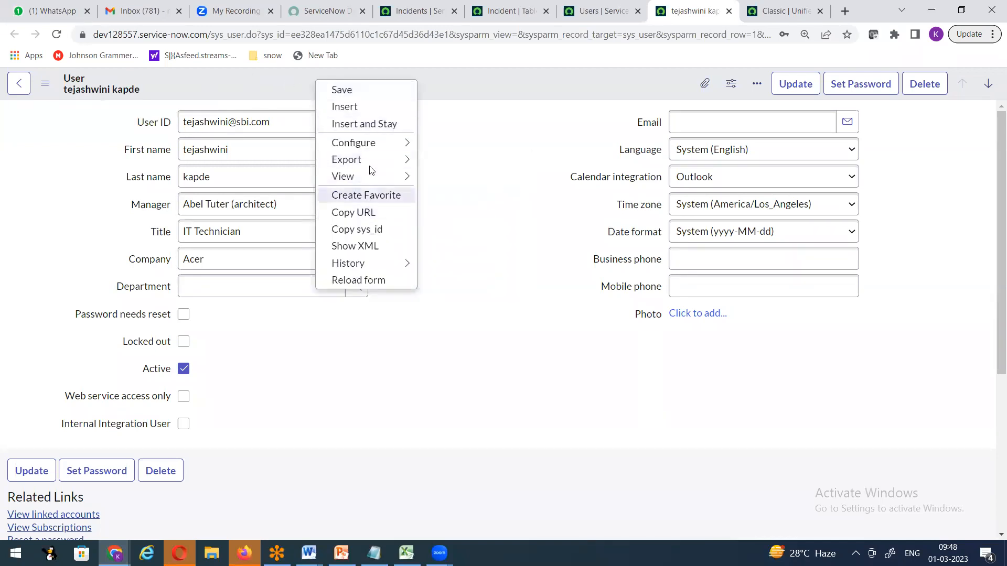
mouse_move(377, 146)
click(447, 214)
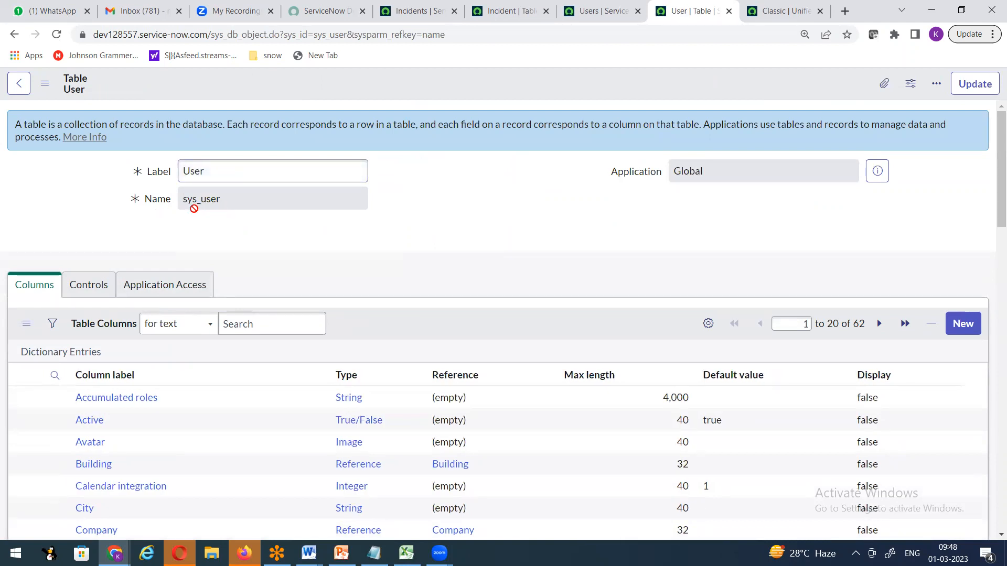
Filter the navigator by 'user ad' and open the Groups list in a new tab.
click(757, 15)
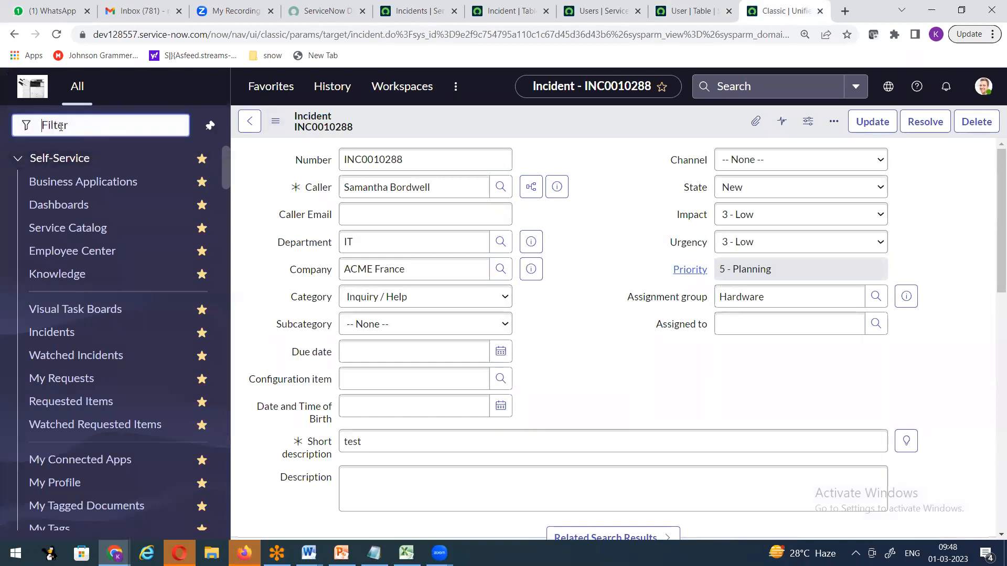
text(group)
key(BackSpace)
key(BackSpace)
key(BackSpace)
key(BackSpace)
key(BackSpace)
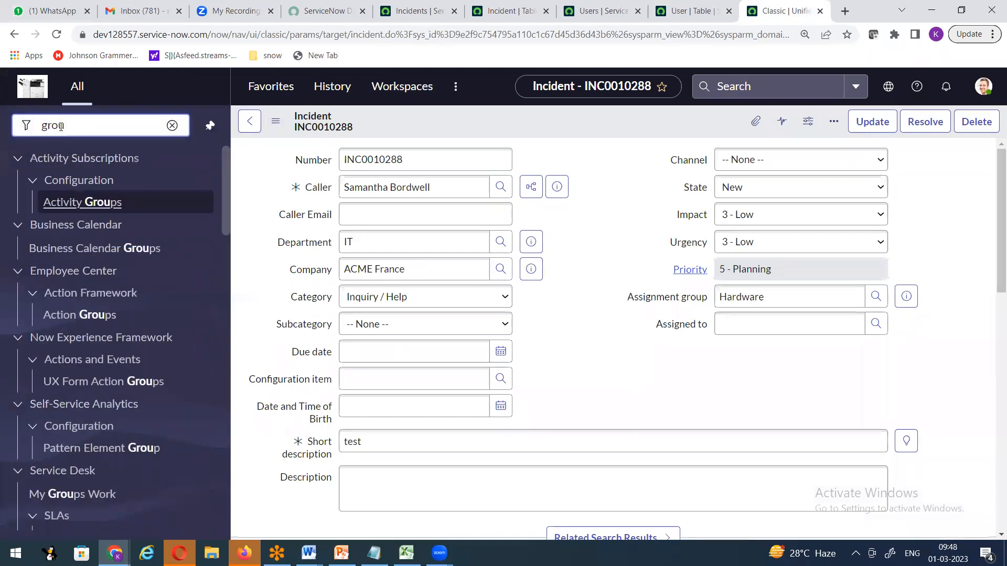
text(user ad)
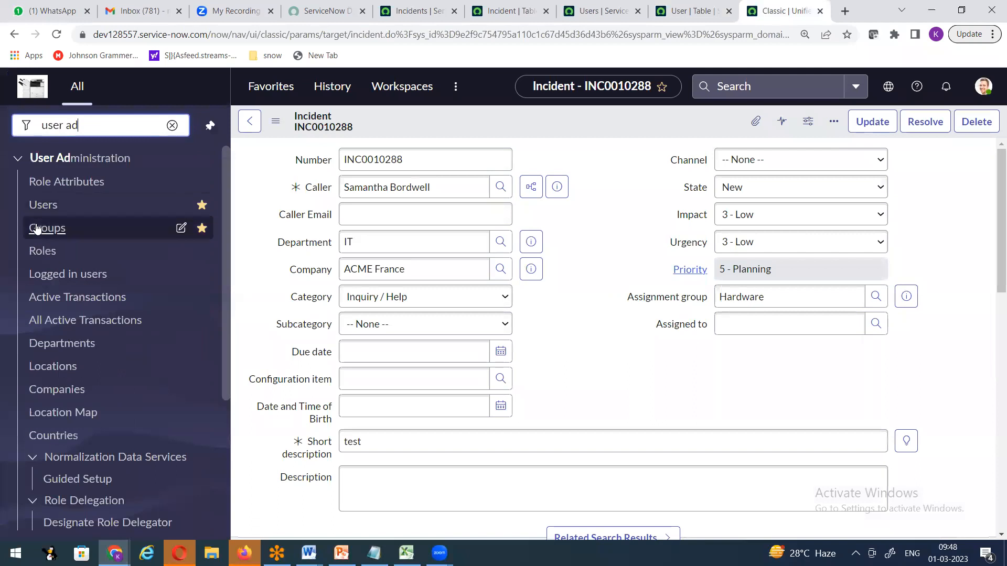
right_click(45, 233)
click(84, 235)
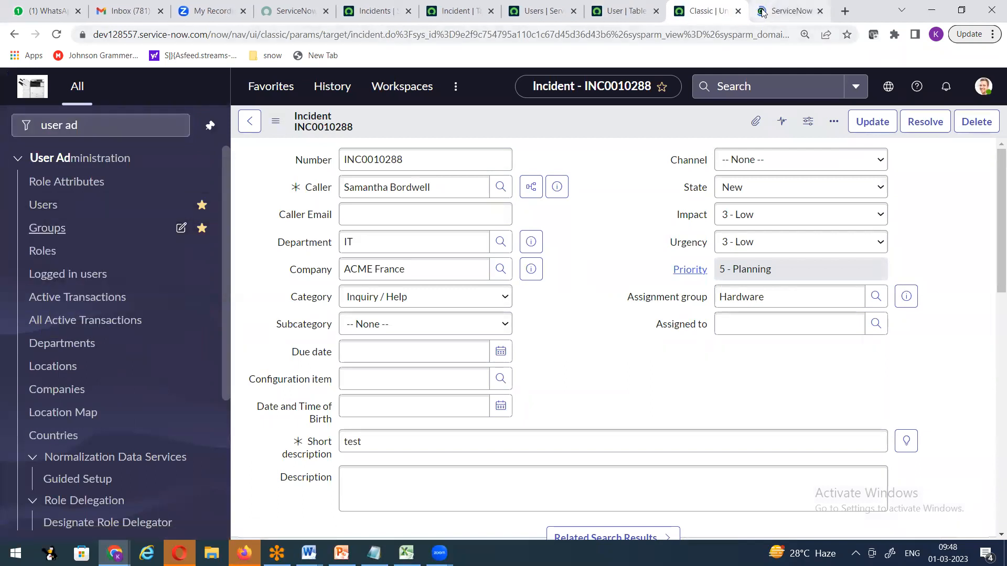
click(784, 11)
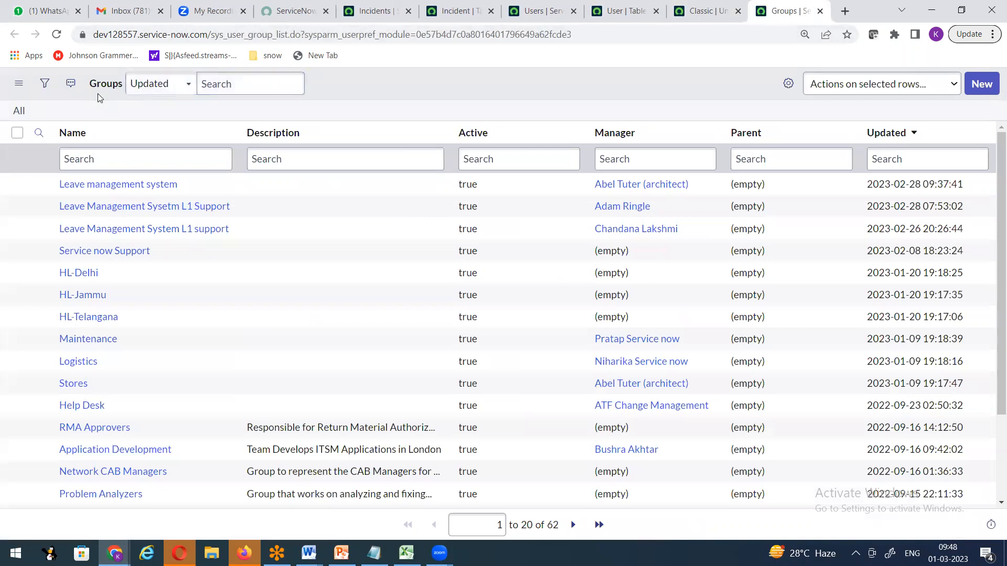
Open the sys_user_group table definition via Configure > Table from the Description column header.
right_click(346, 119)
click(310, 223)
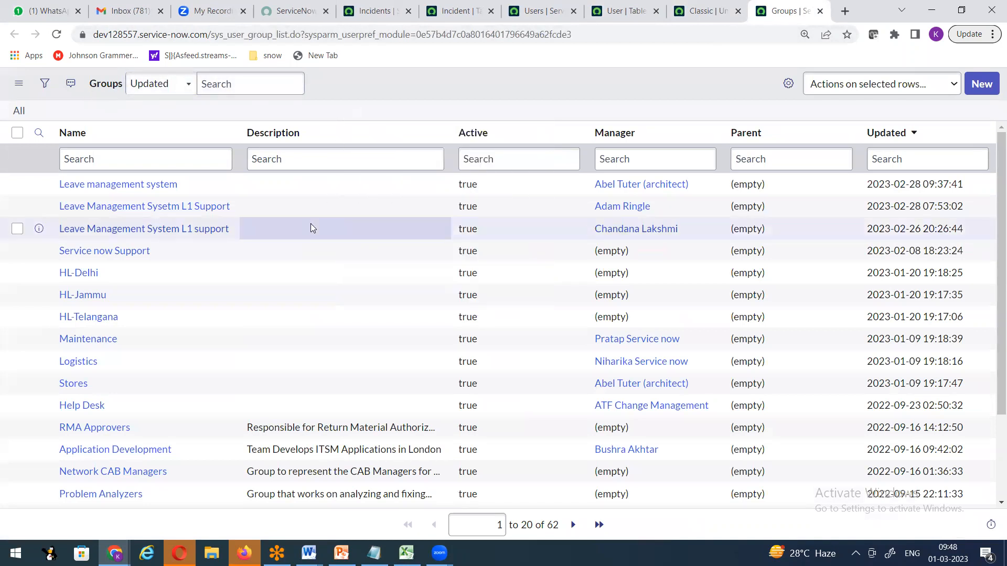
right_click(310, 223)
right_click(357, 129)
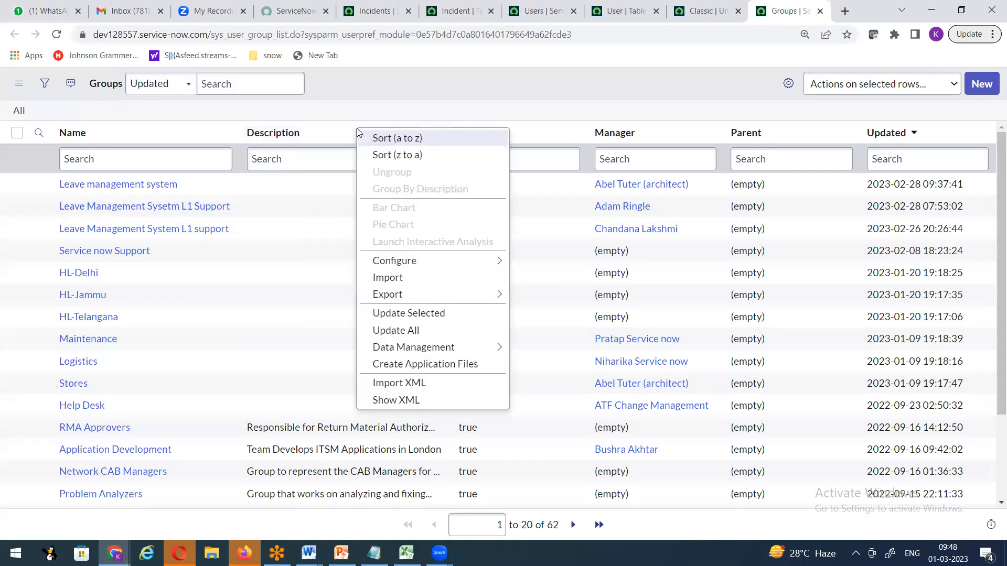
mouse_move(423, 262)
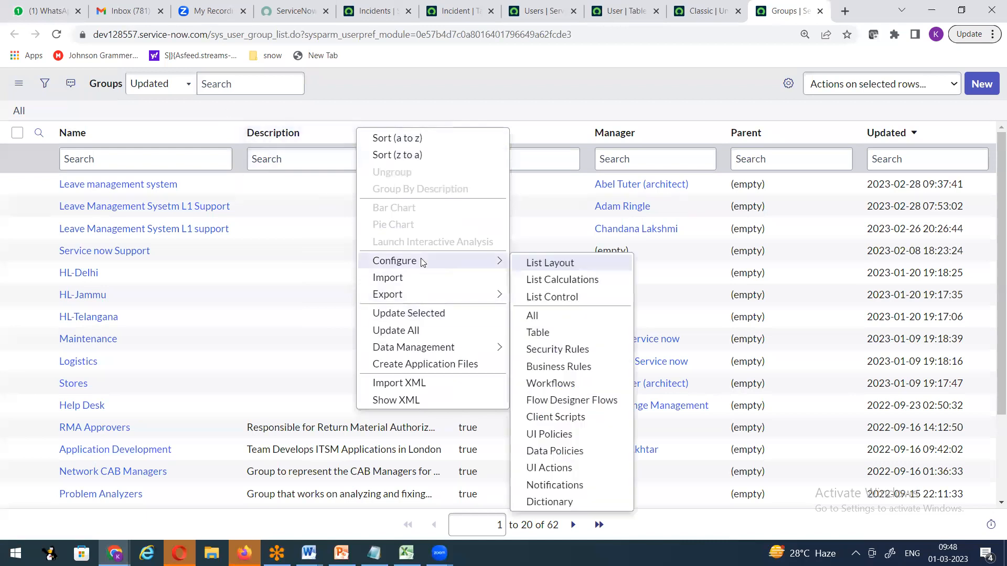
click(536, 334)
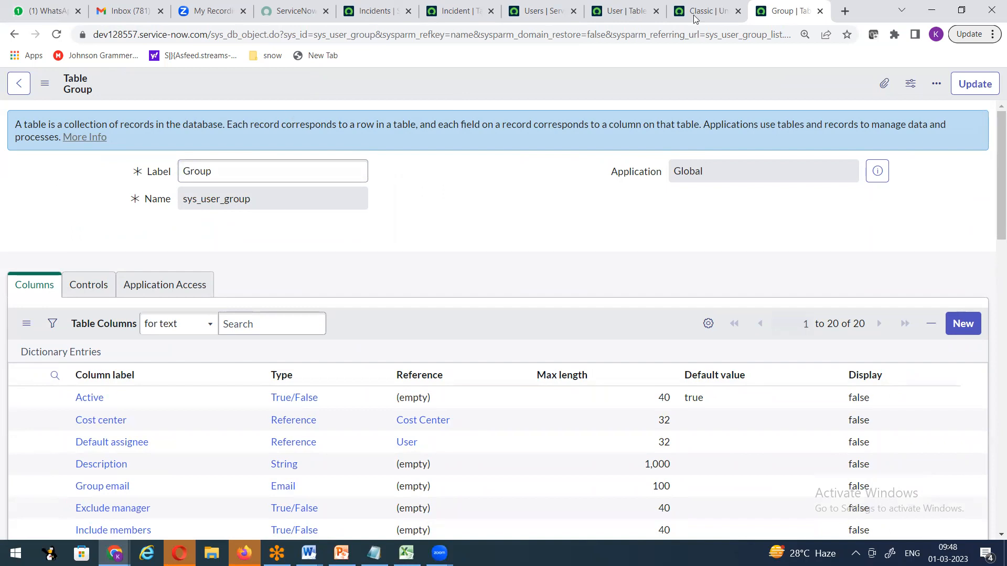
From the User table definition, open a blank new User record form via Show Form.
key(ctrl+shift+Tab)
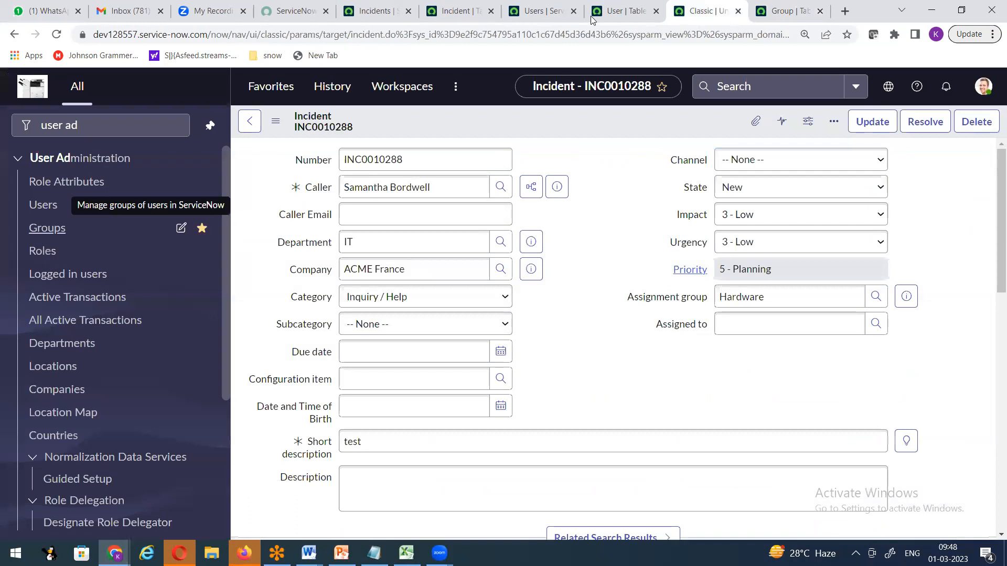
key(ctrl+shift+Tab)
key(ctrl+shift+Tab)
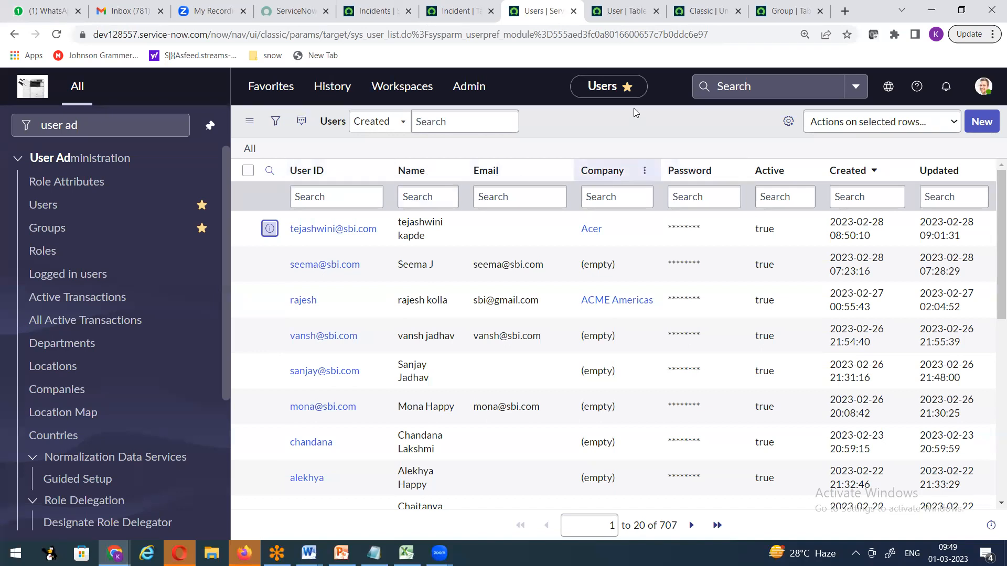
click(622, 11)
scroll(173, 351, down, 10)
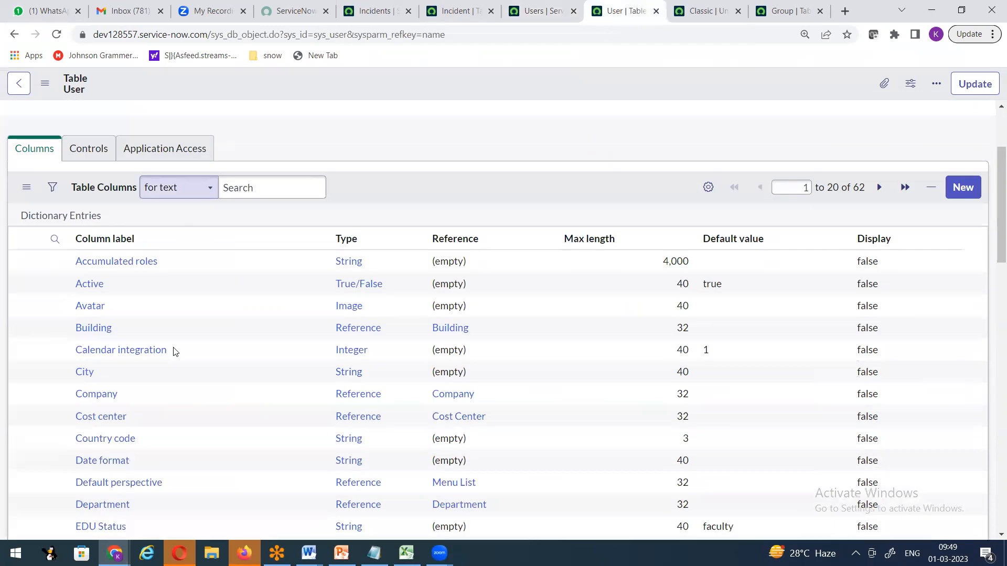
click(47, 389)
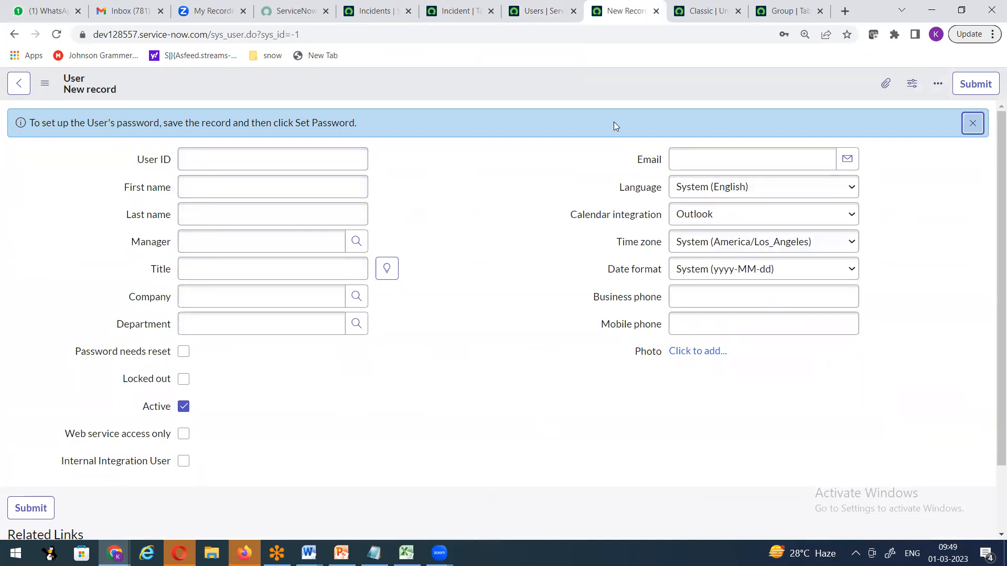
Return to the Users list showing 707 user records, newest first.
key(ctrl+shift+Tab)
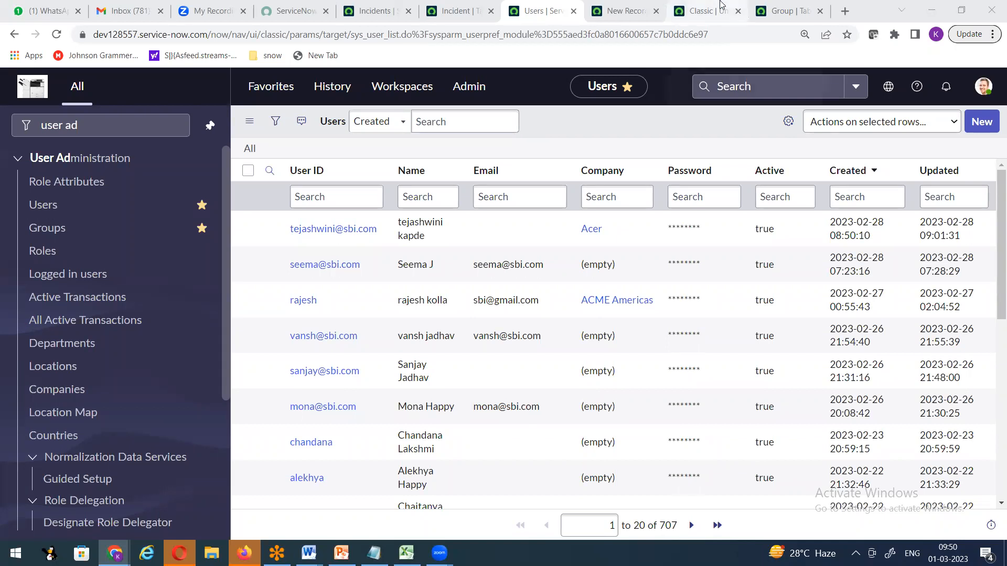
Switch to the Incidents list browser tab.
mouse_move(722, 5)
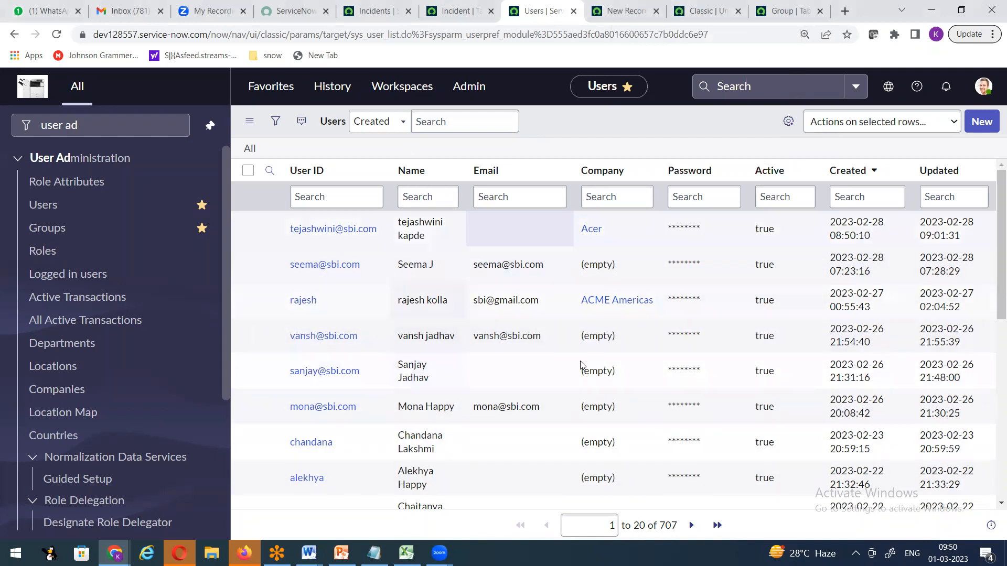
click(810, 262)
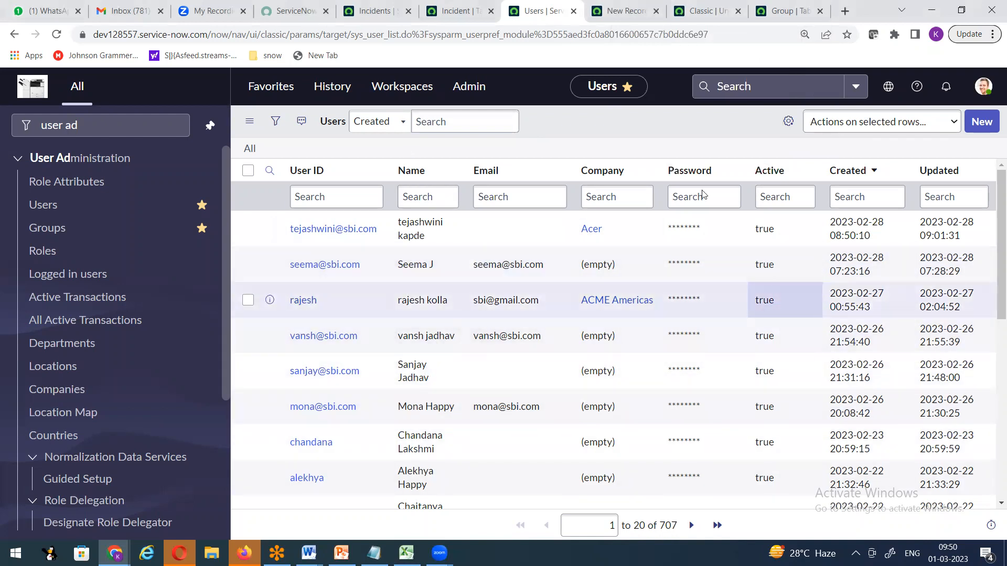
click(375, 11)
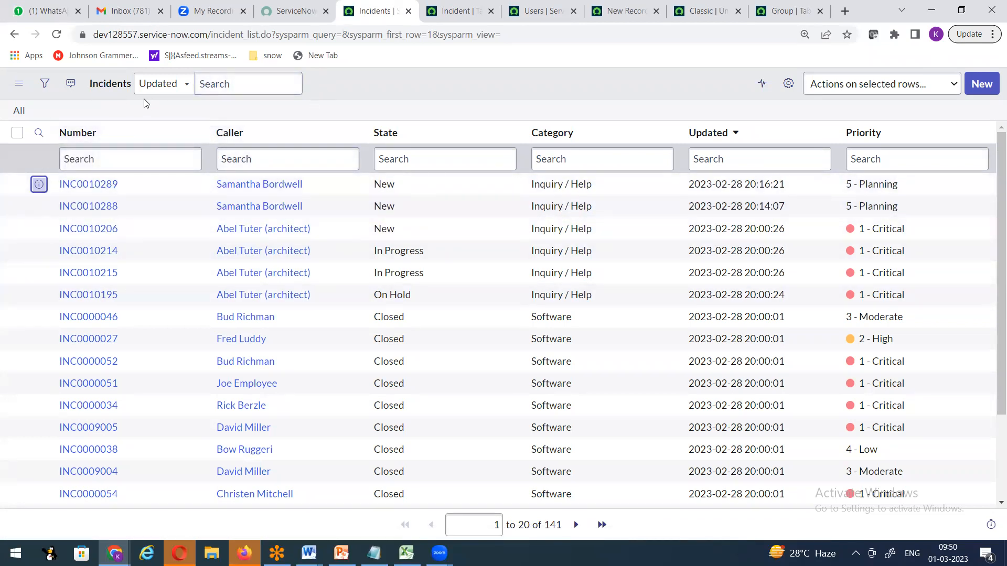
Look over the Caller column header's Configure options, then close the menu without choosing anything.
right_click(328, 109)
click(303, 130)
right_click(304, 130)
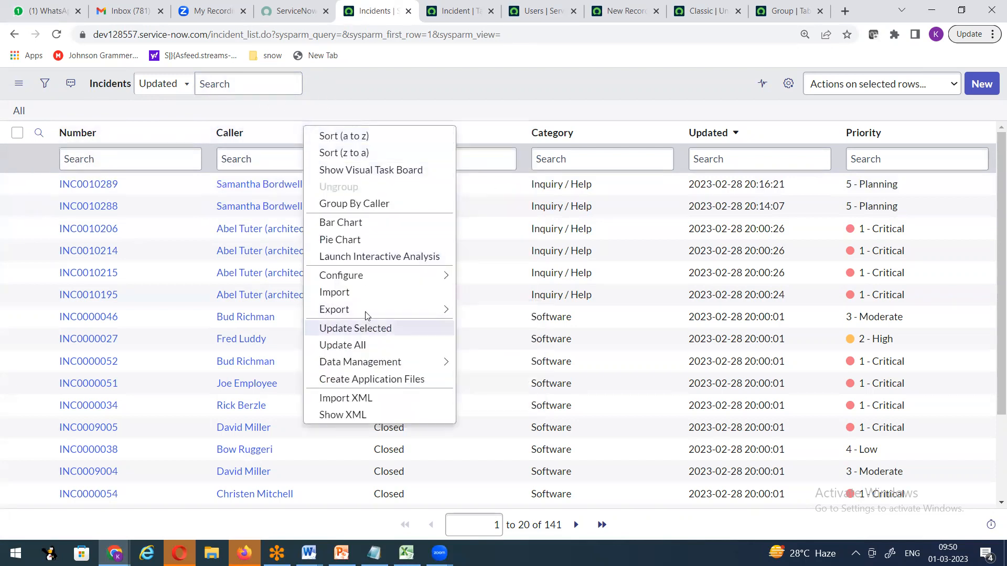
mouse_move(380, 274)
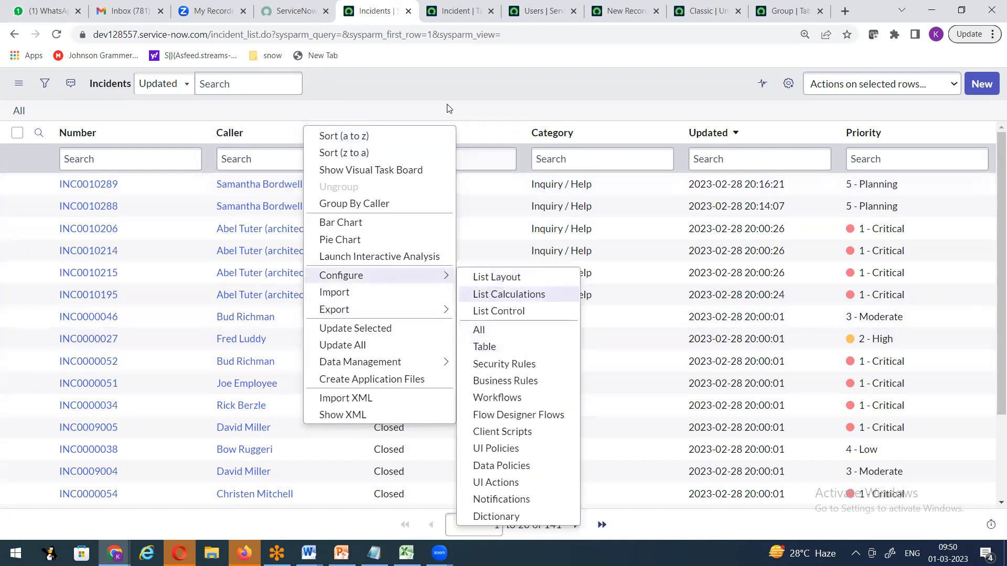
click(415, 112)
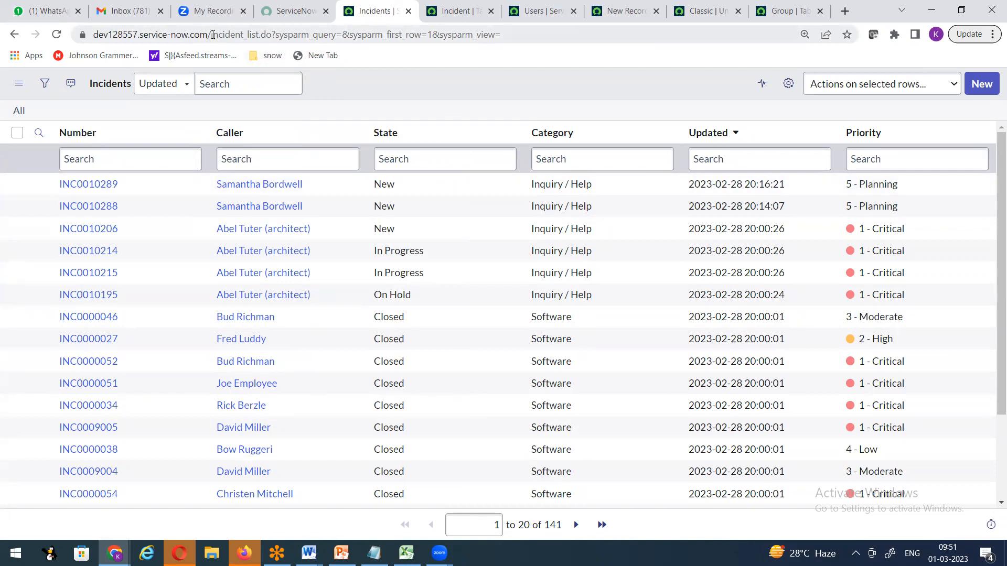
Highlight the incident, sys_user and sys_user_group table names in each URL, then return to INC0010288.
drag(210, 35, 243, 40)
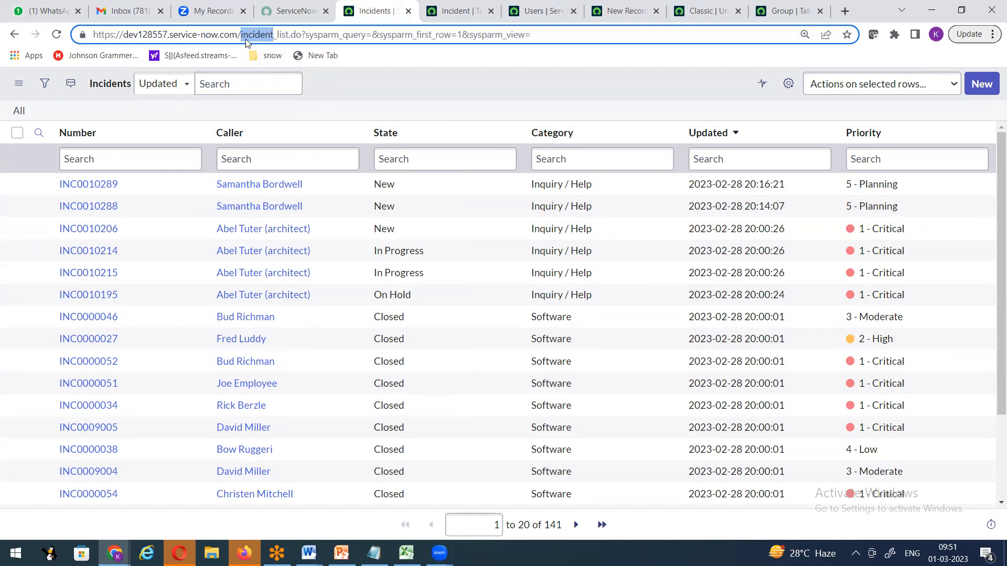
click(522, 18)
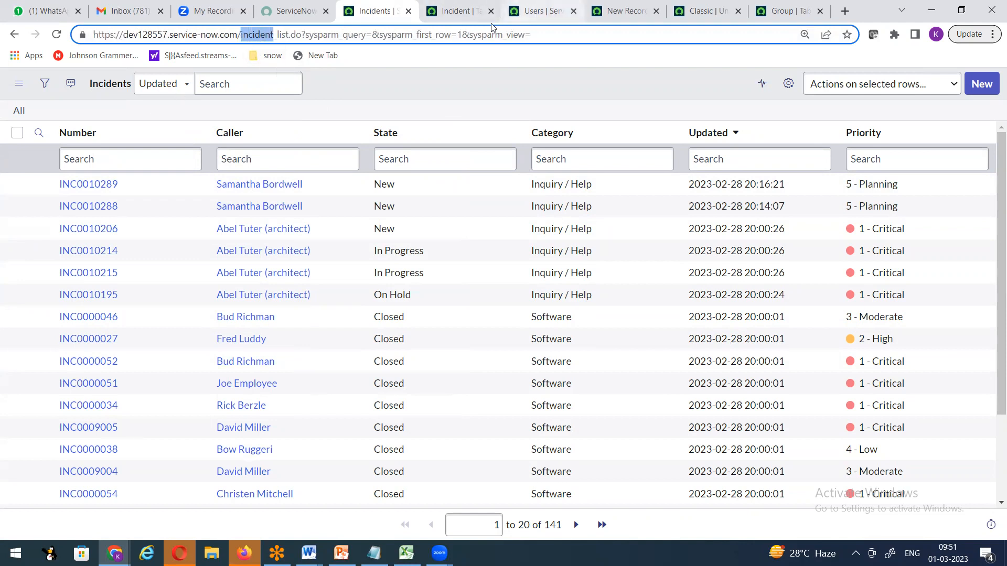
drag(350, 37, 386, 36)
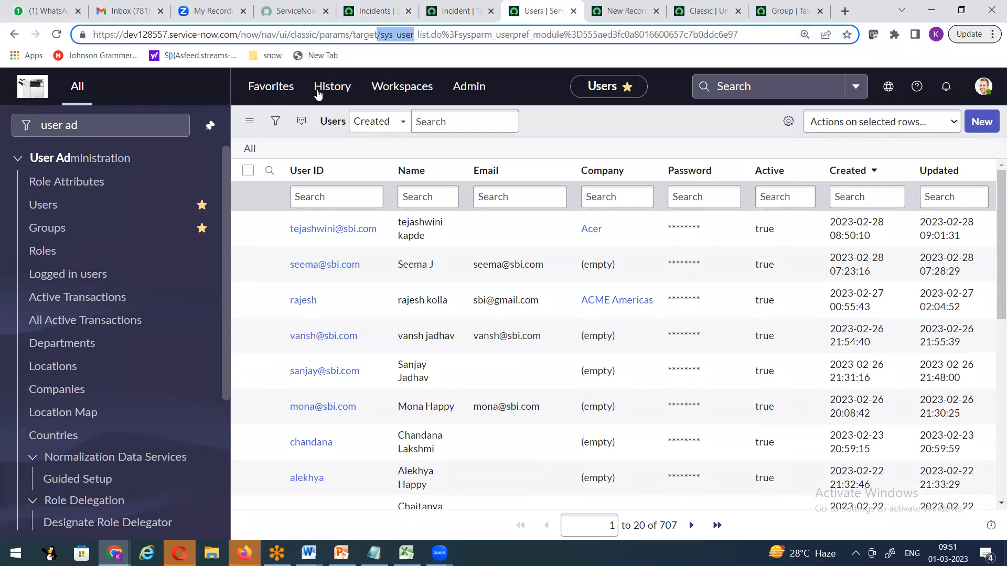
click(785, 11)
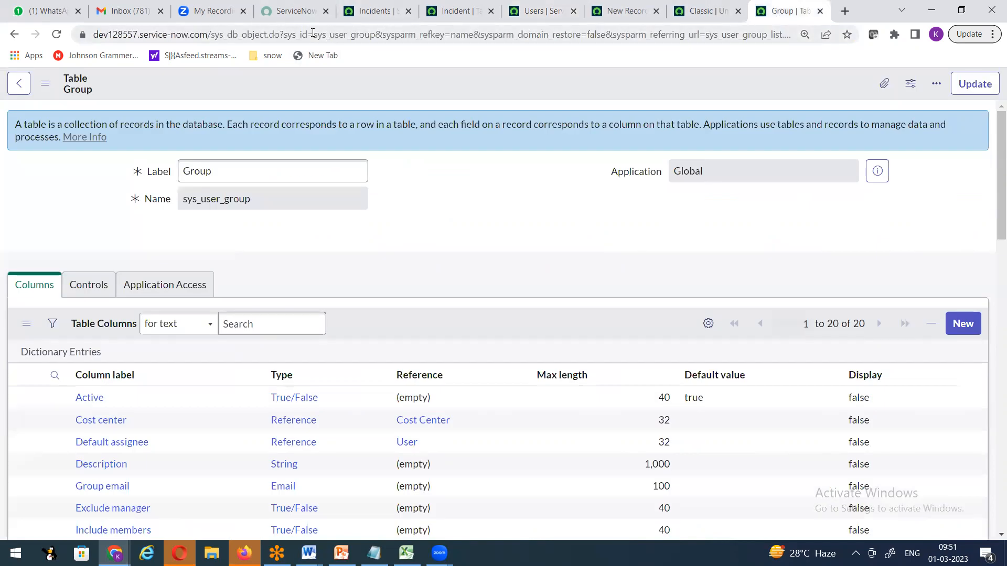
drag(314, 34, 376, 39)
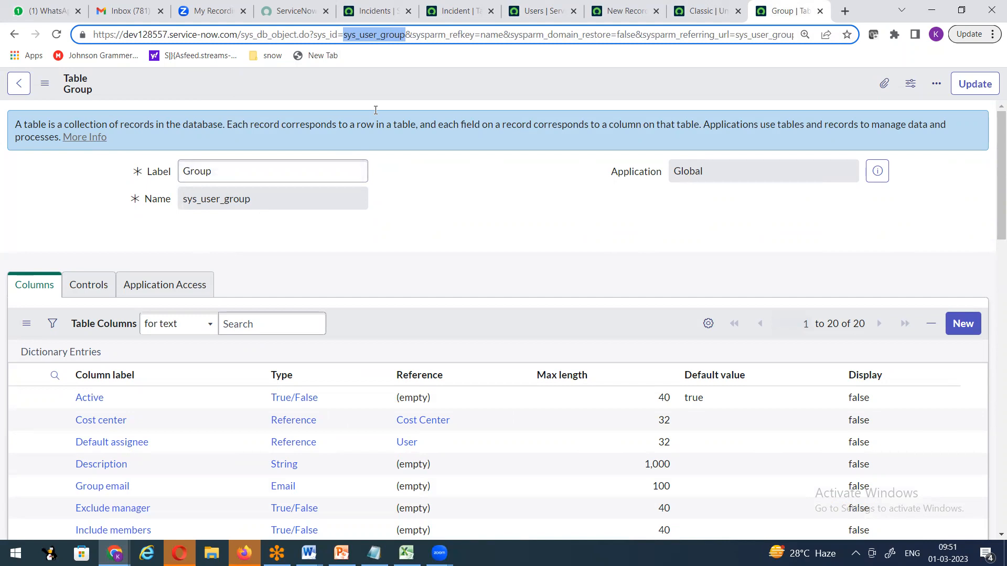
click(697, 11)
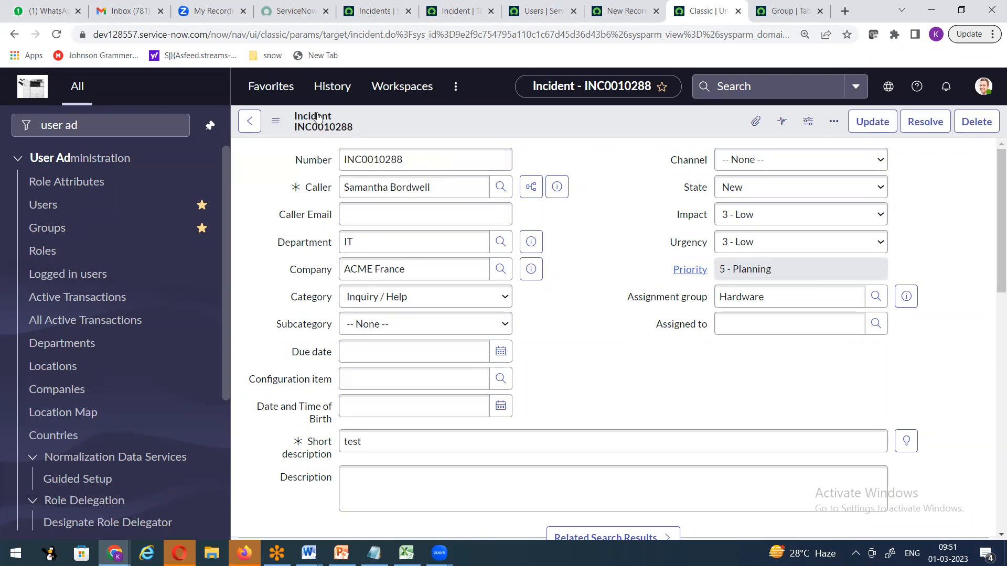
right_click(313, 164)
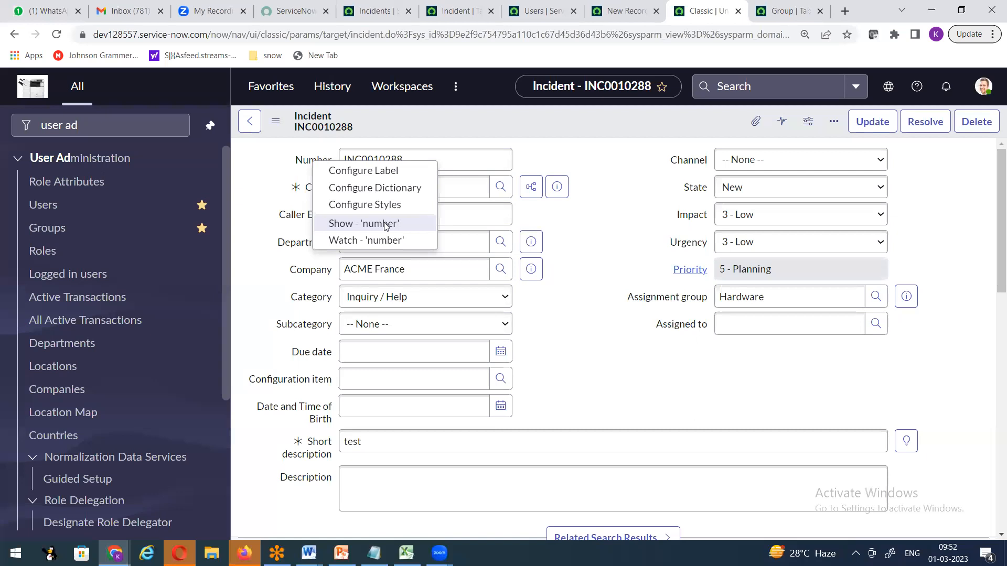
click(287, 172)
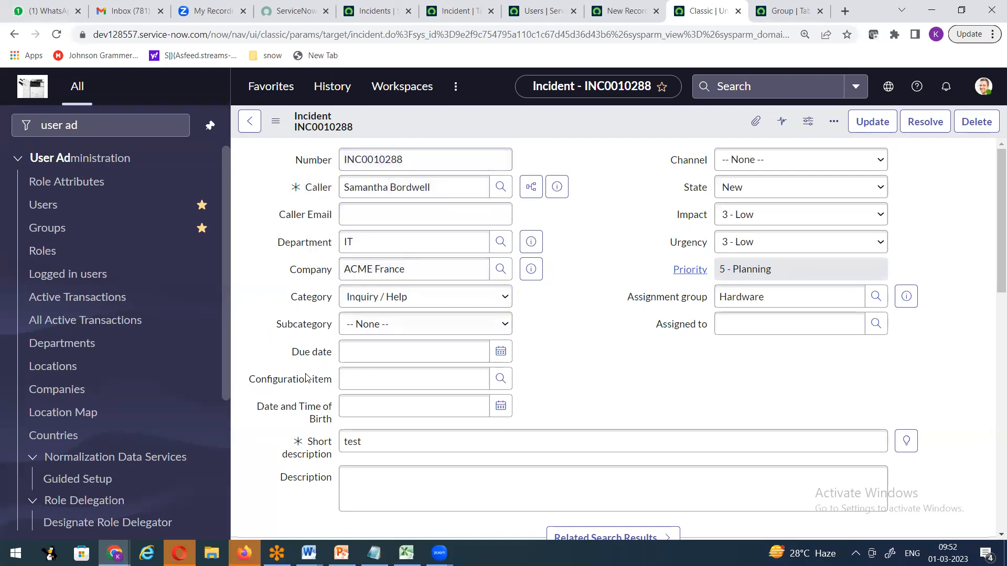
right_click(317, 447)
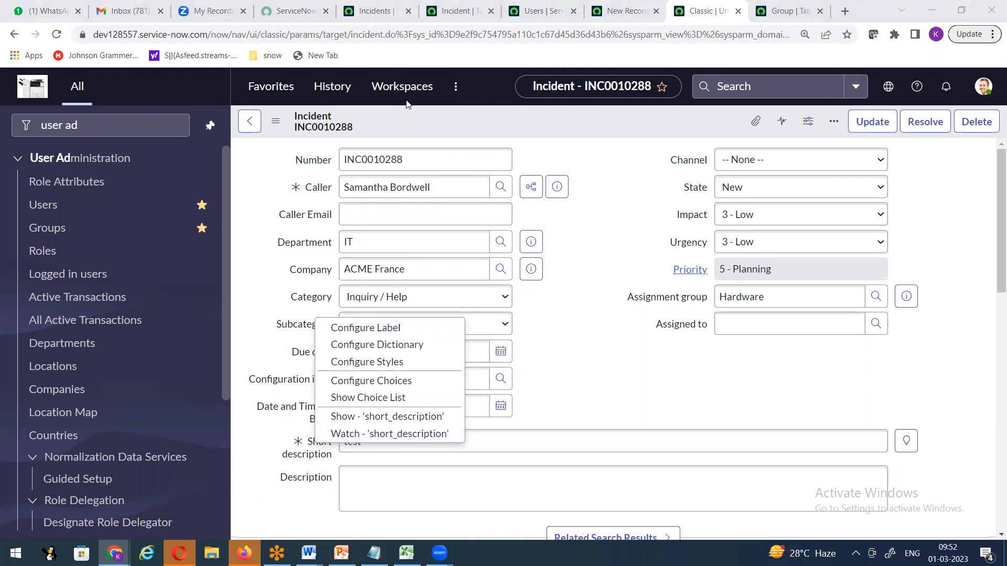
click(598, 243)
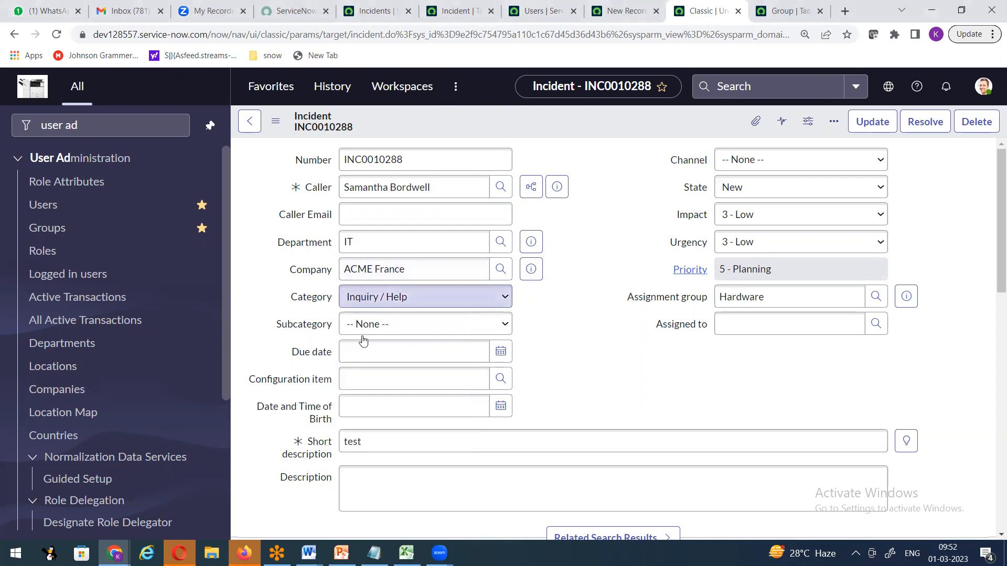
right_click(283, 381)
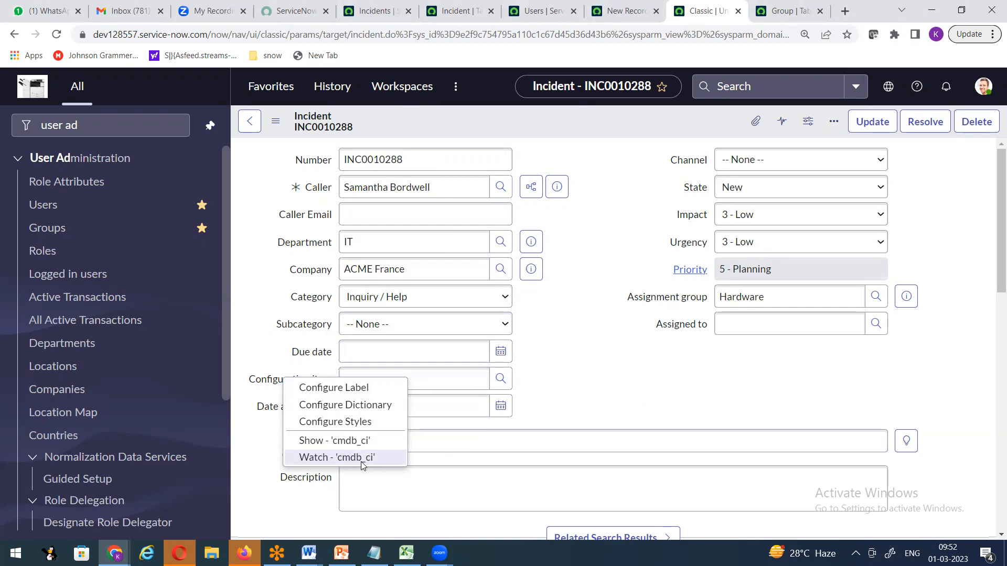
click(543, 342)
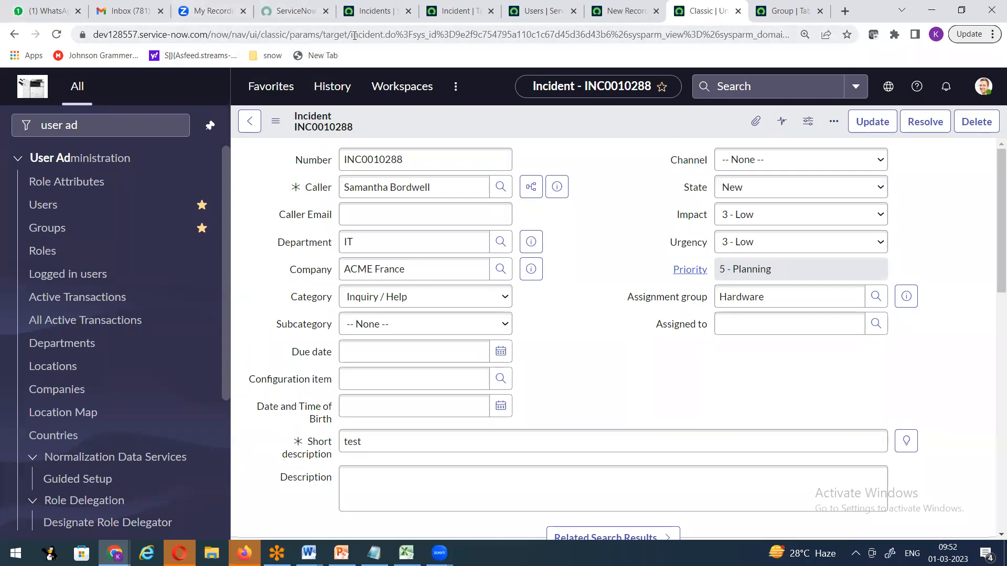
right_click(389, 121)
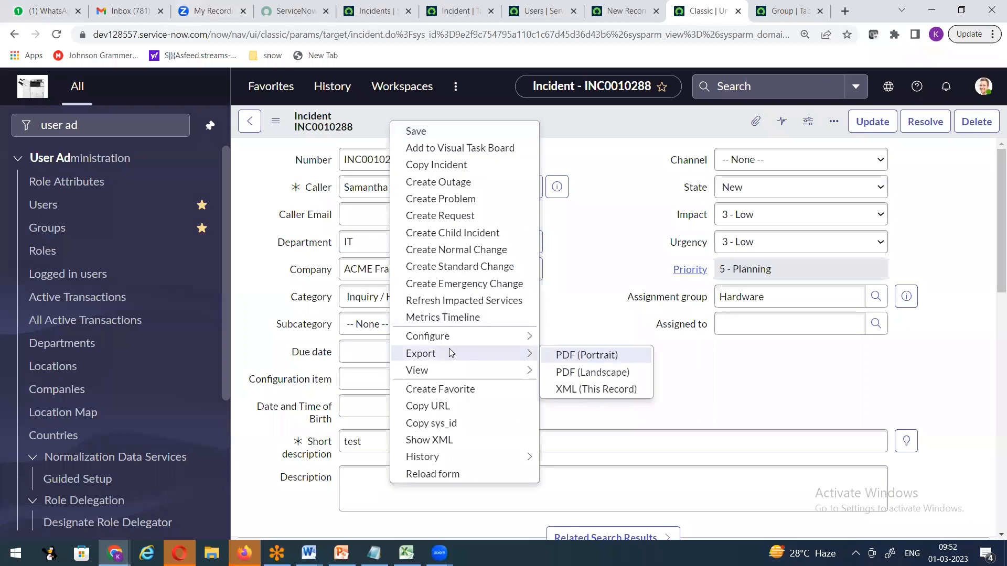
mouse_move(472, 336)
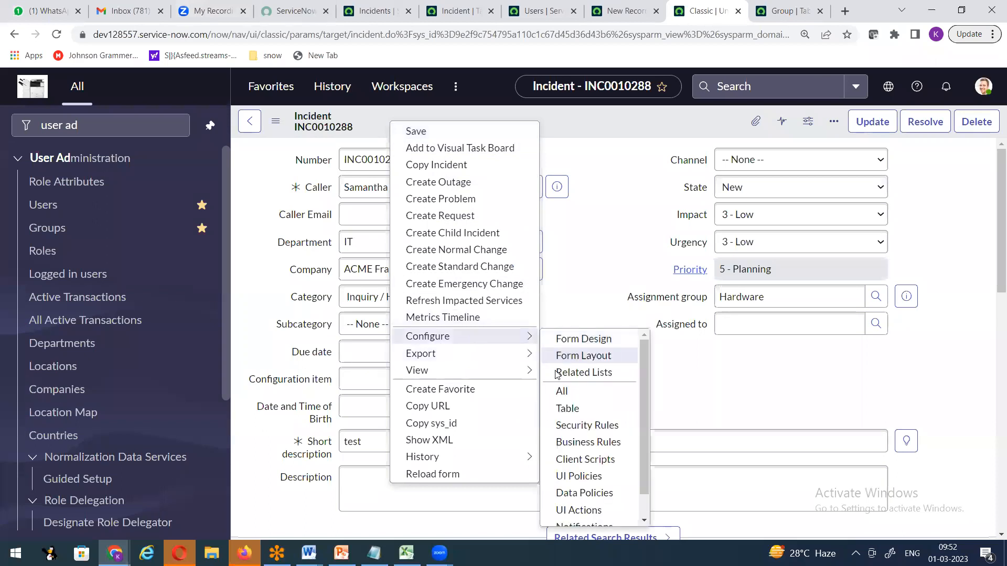
click(544, 120)
double_click(350, 33)
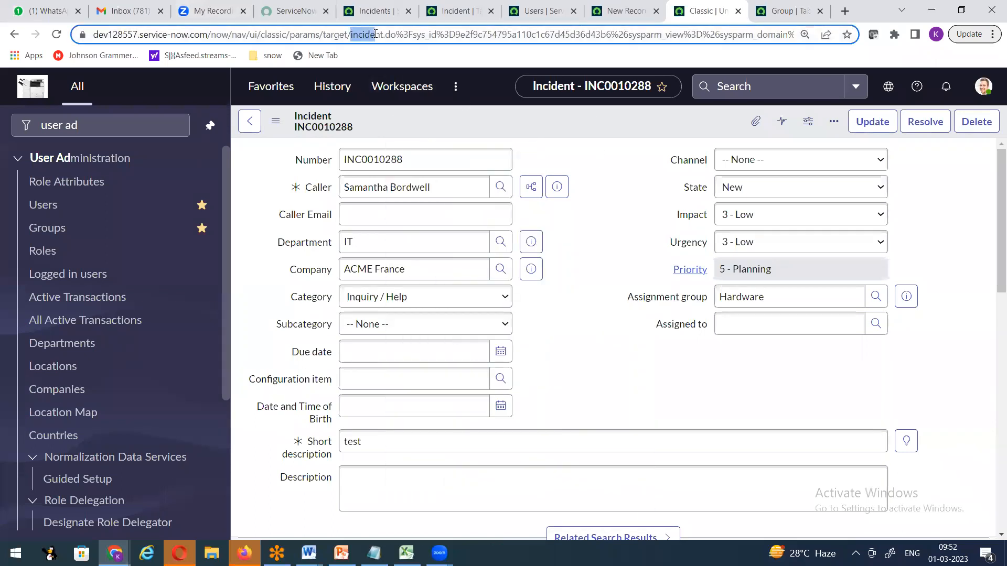
click(596, 114)
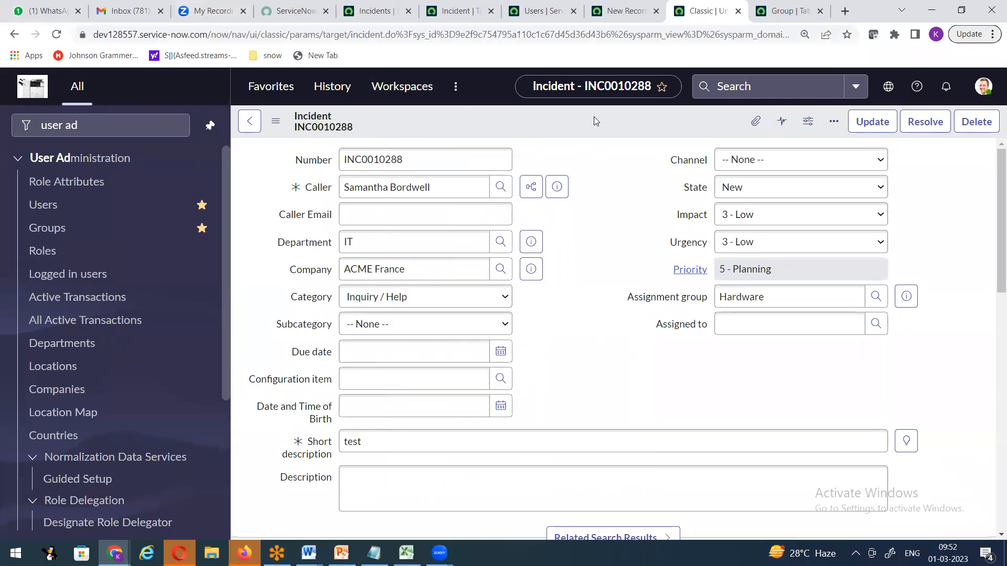
right_click(313, 189)
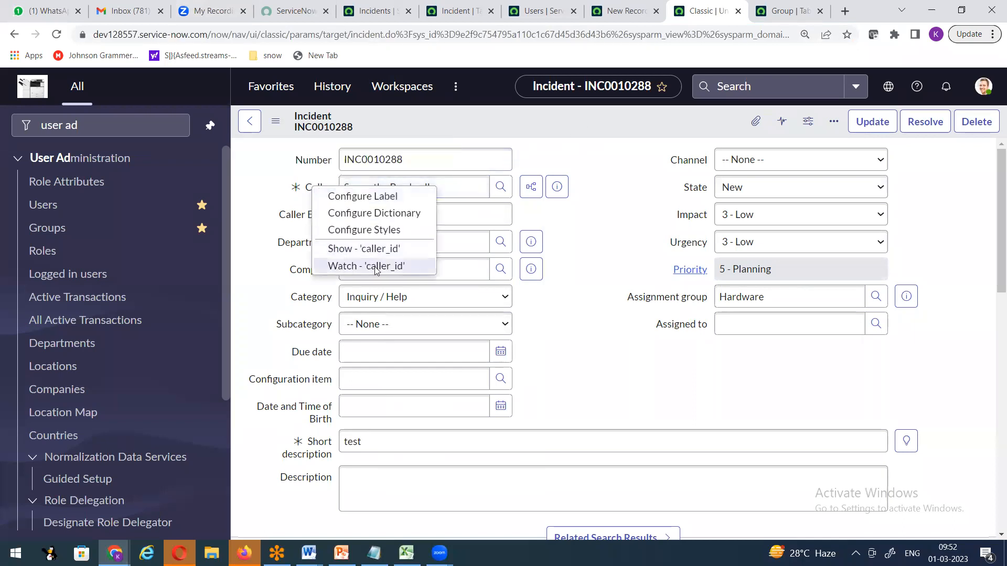
click(273, 200)
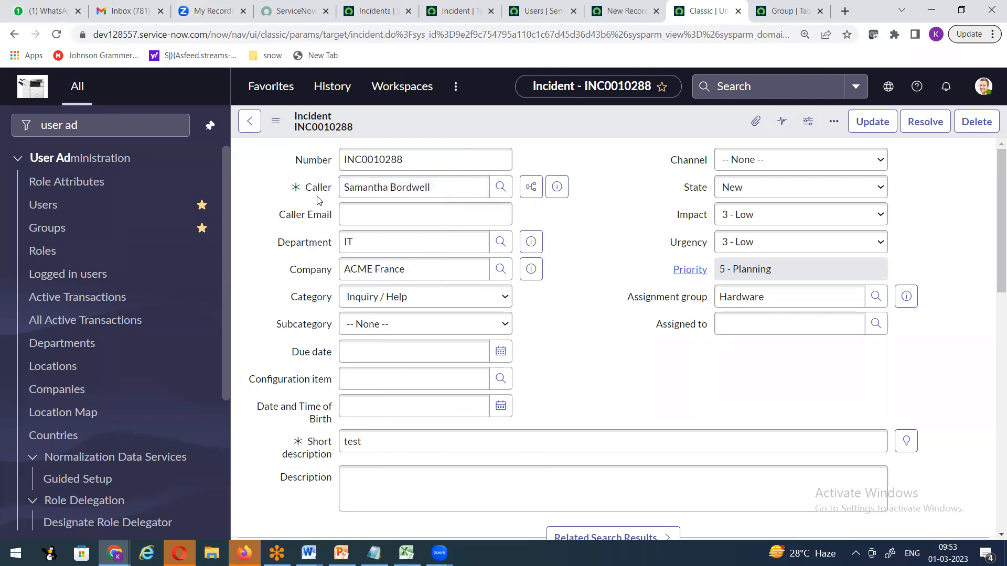
mouse_move(317, 190)
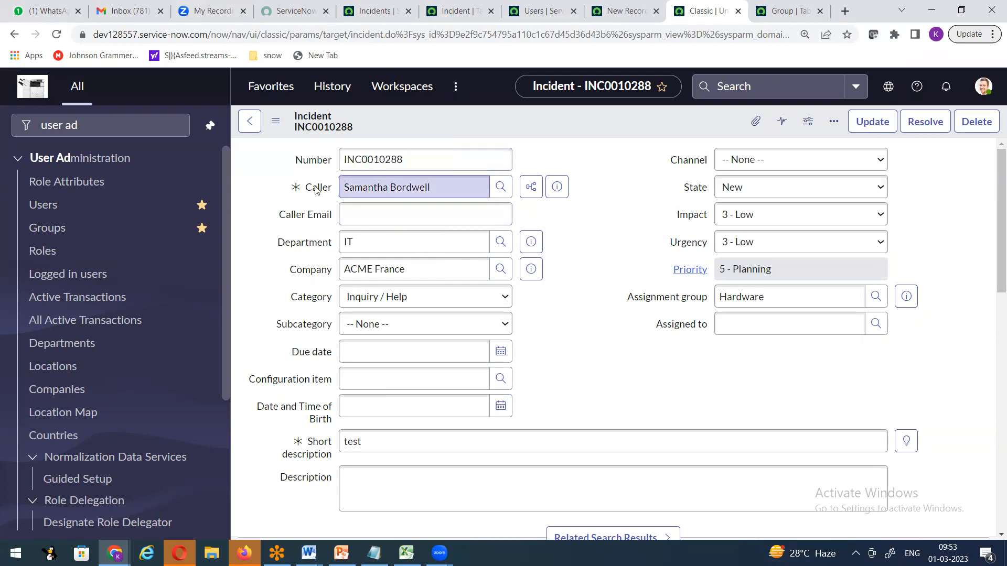
right_click(317, 190)
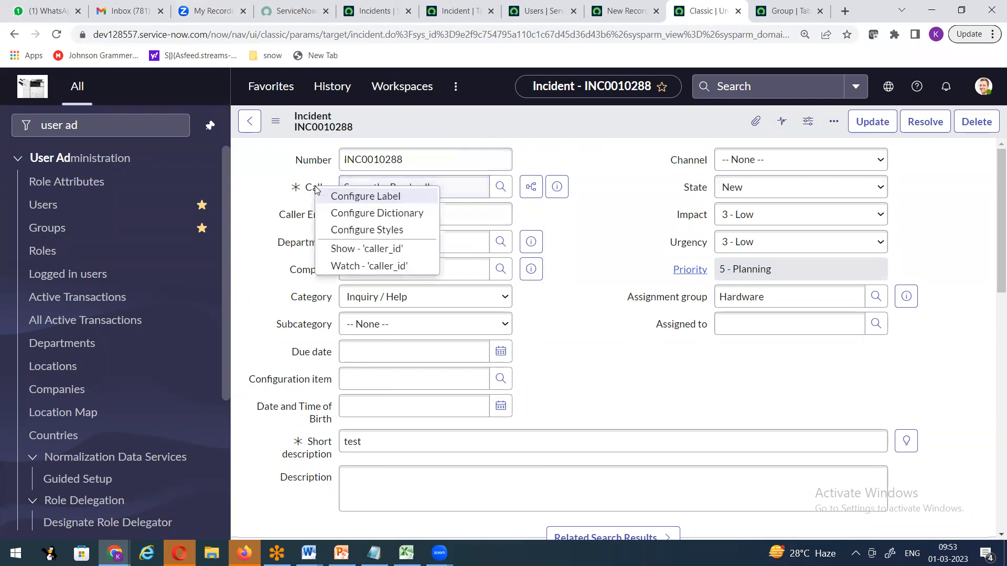
click(370, 215)
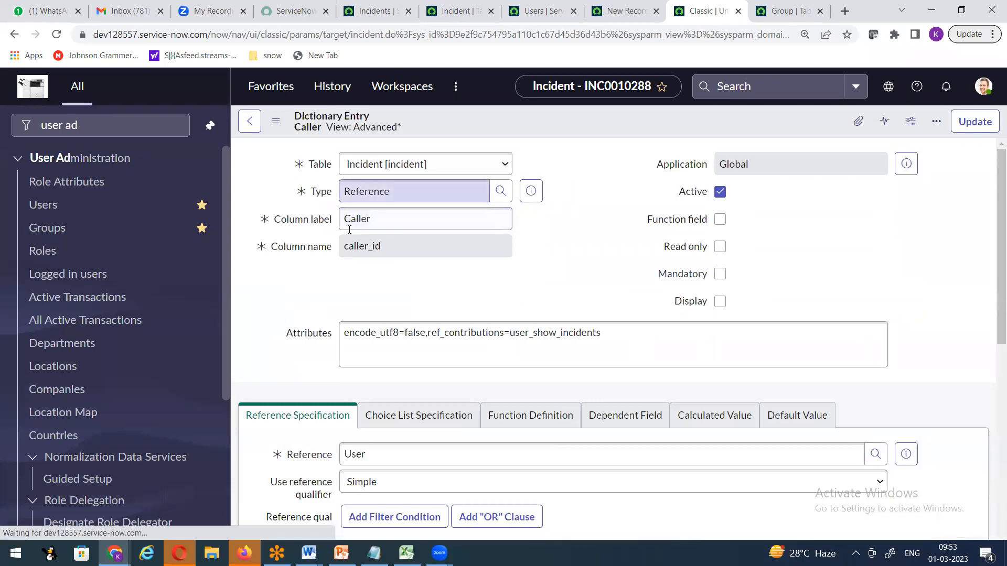
click(384, 223)
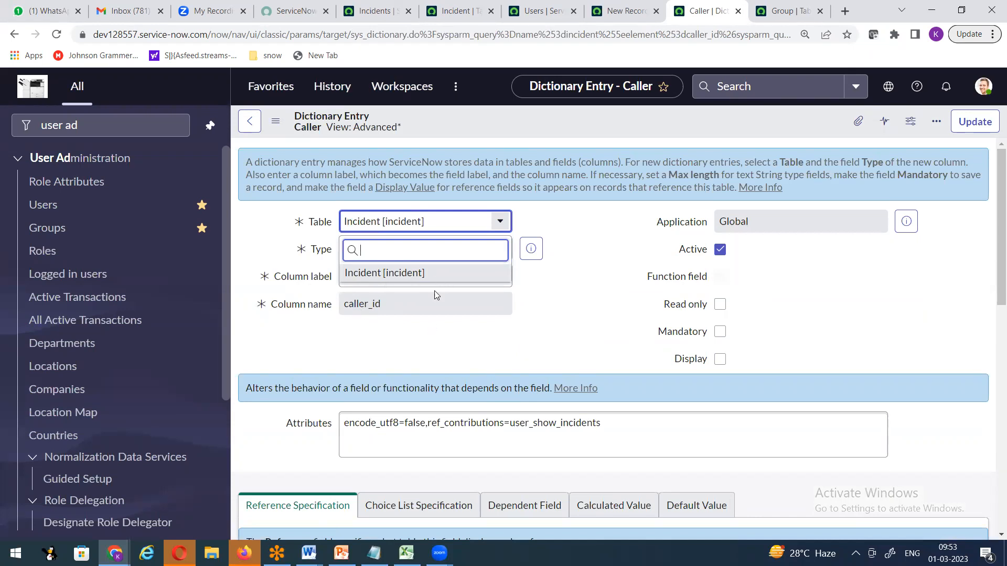
click(597, 270)
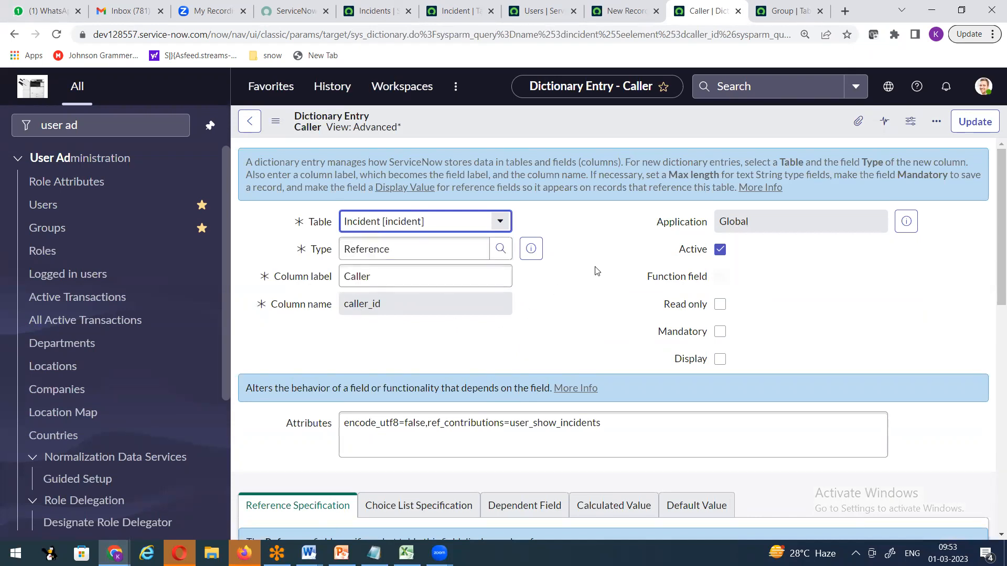
click(326, 282)
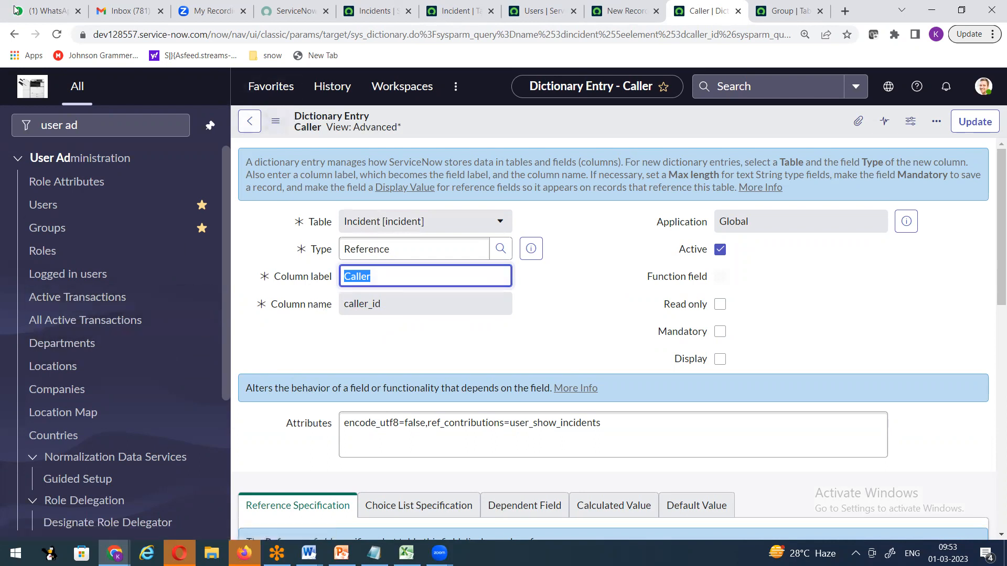
click(14, 35)
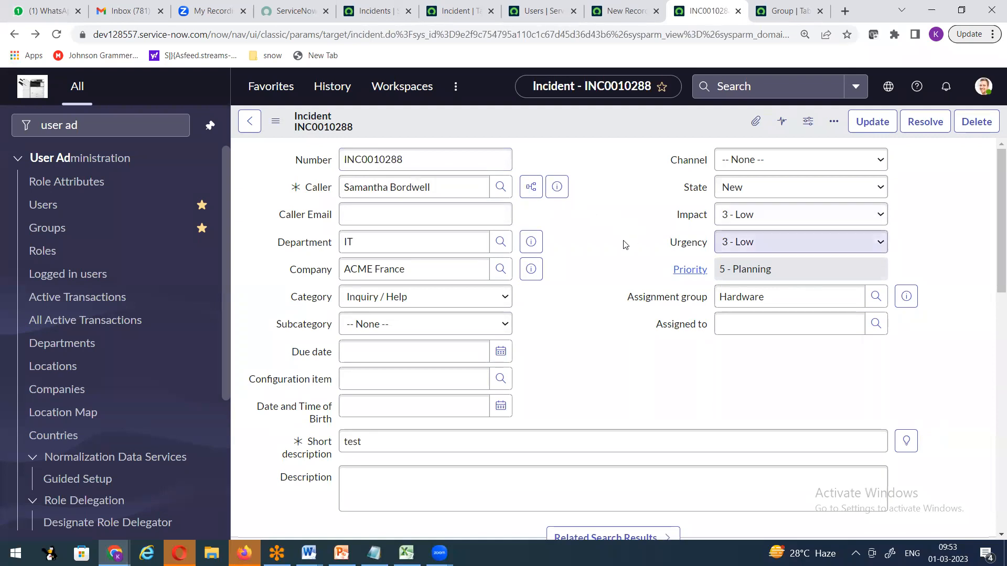
Bring up the Snow Demo Doc2_v2 notes document in Word from the taskbar.
scroll(607, 270, down, 3)
scroll(602, 249, up, 3)
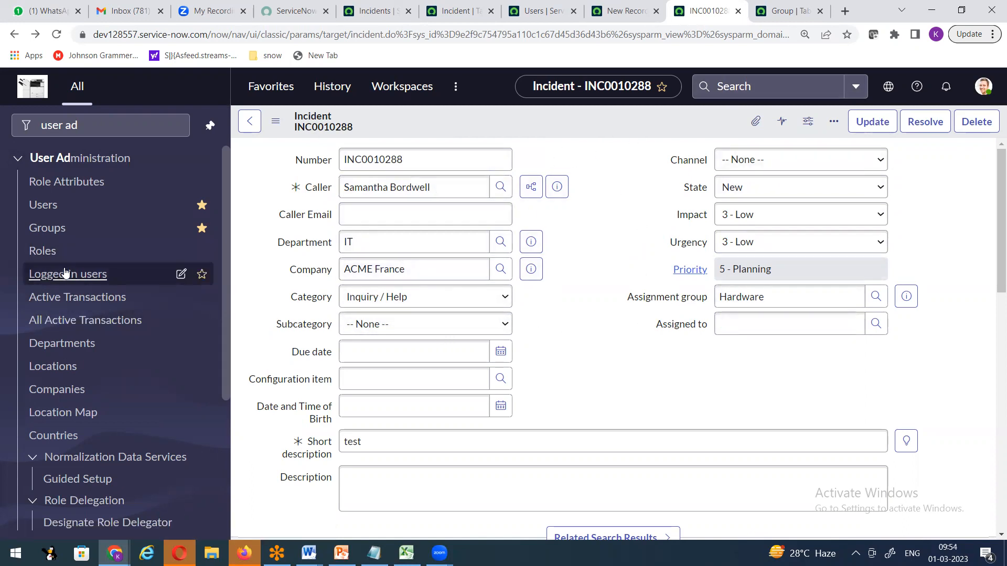
drag(612, 278, 583, 266)
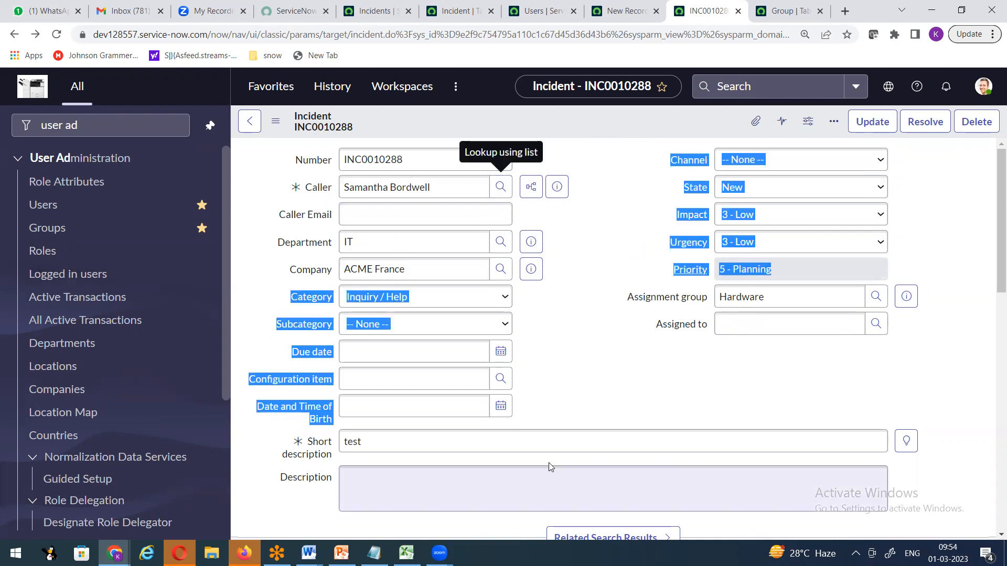
click(309, 553)
click(373, 492)
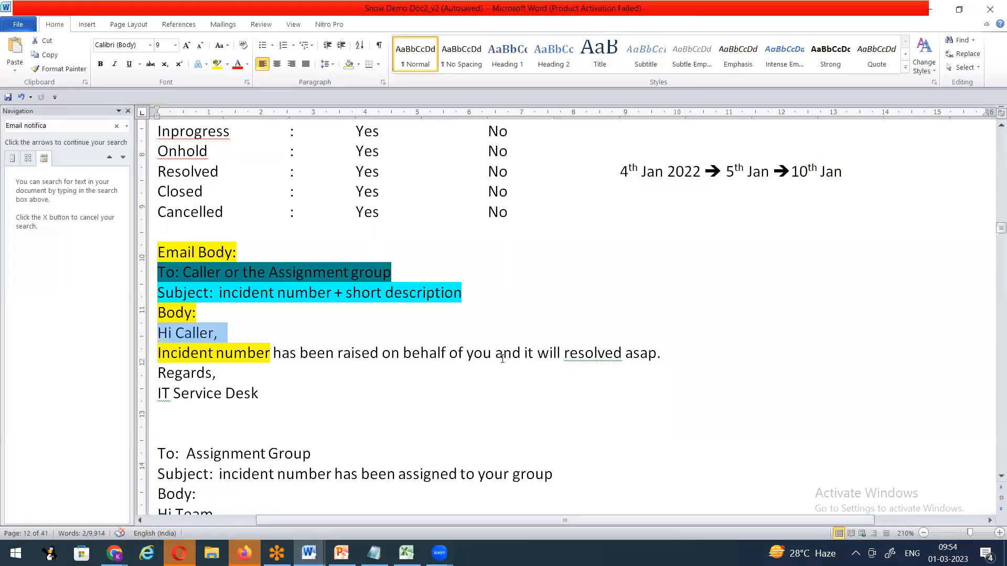
Jump to the top of the notes and search the document for 'form'.
scroll(484, 373, up, 10)
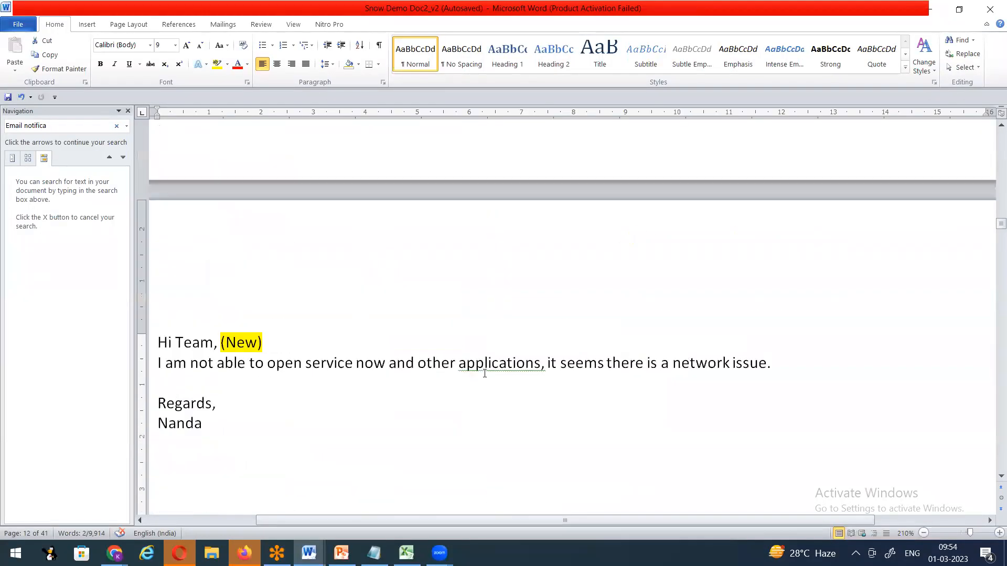
key(ctrl+Home)
key(ctrl+f)
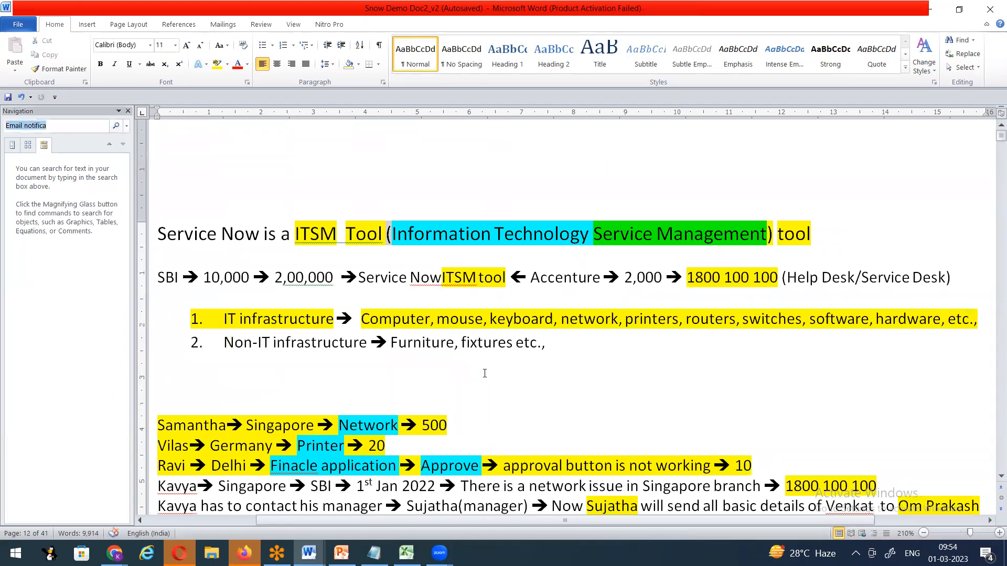
text(fpr,)
key(BackSpace)
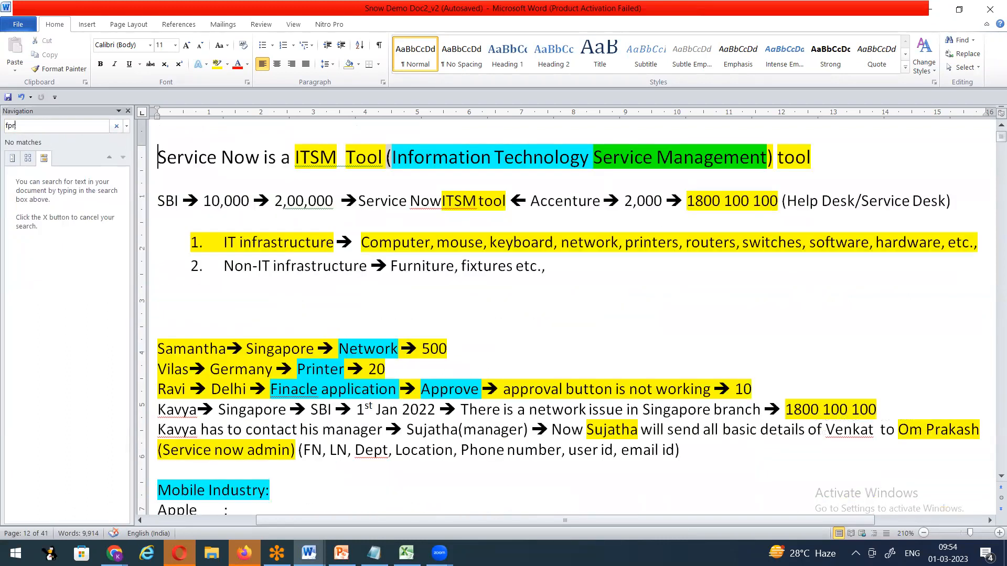
text(form layout)
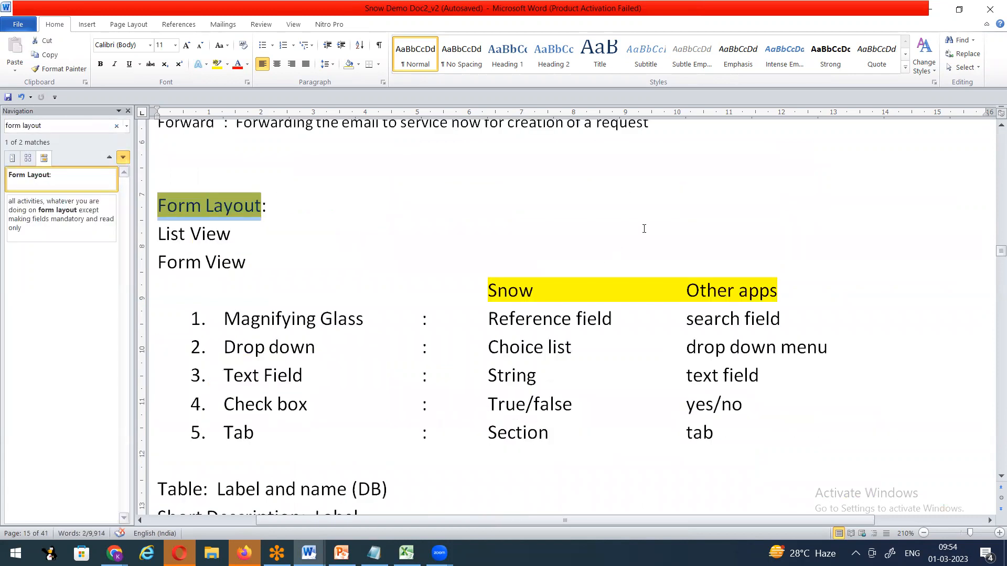
Minimize Word, then restore the Snow Demo Doc2_v2 window from the taskbar.
click(930, 9)
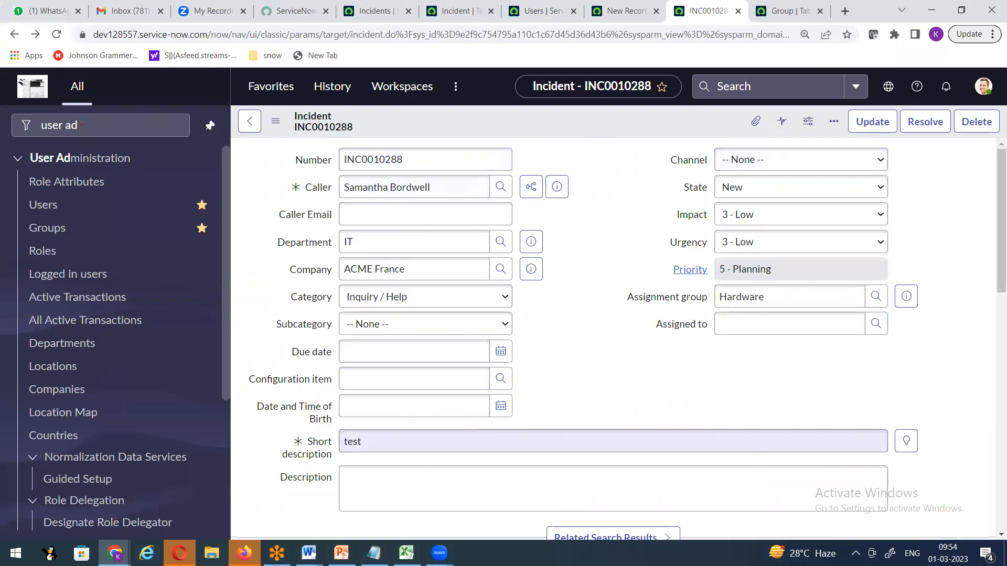
mouse_move(440, 552)
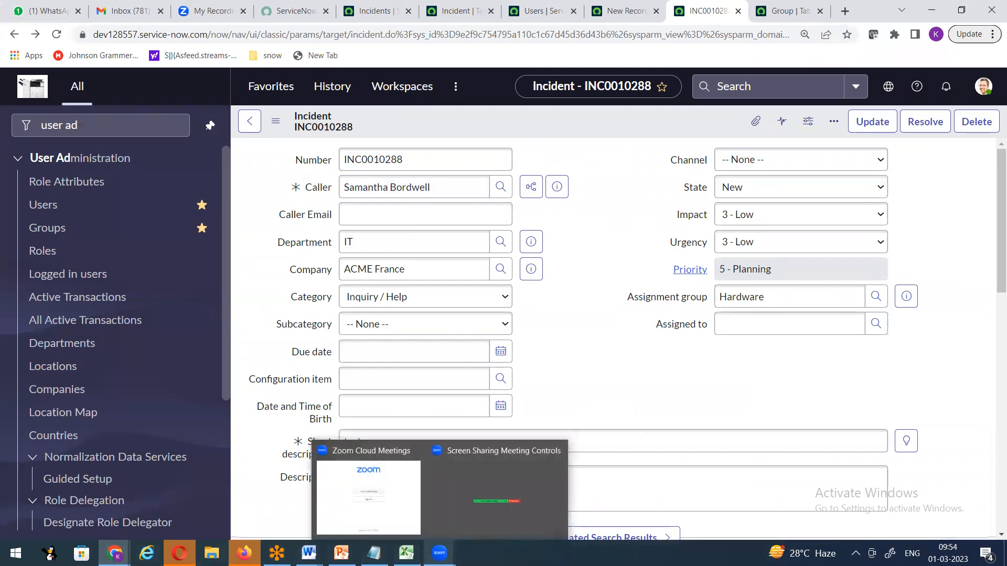
mouse_move(309, 553)
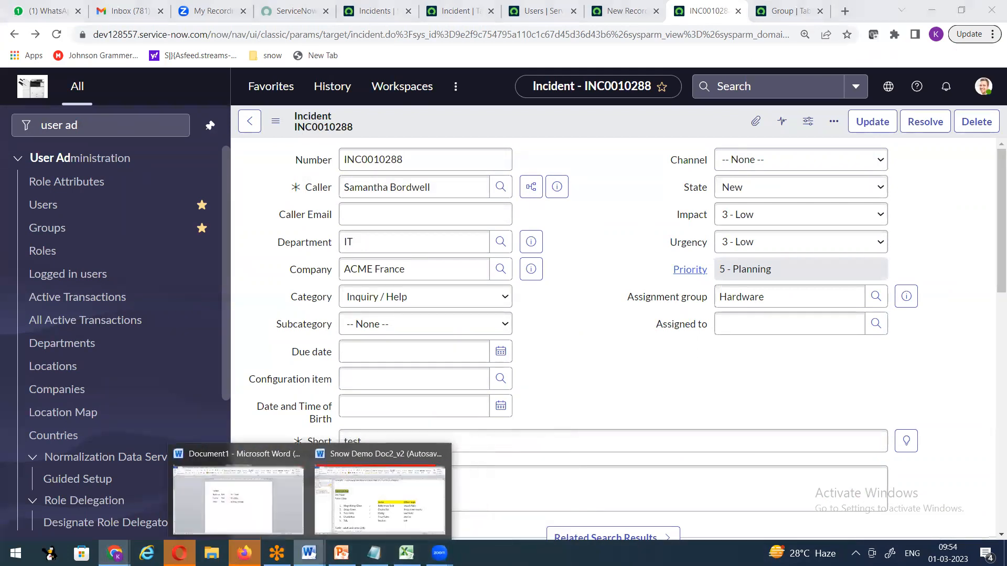
click(380, 498)
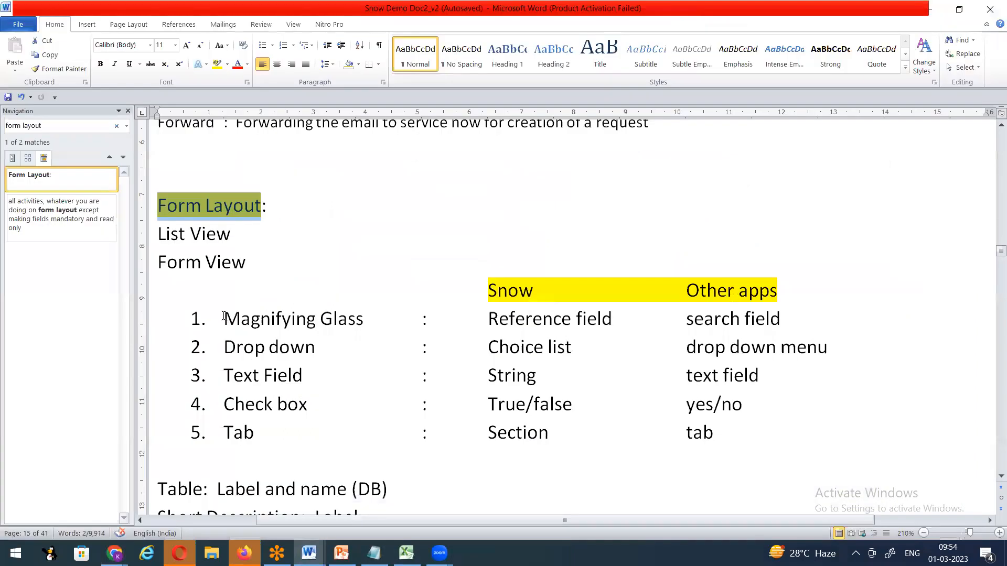
Highlight 'Magnifying Glass' and 'Reference field' in the notes table, then minimize Word.
drag(224, 316, 370, 318)
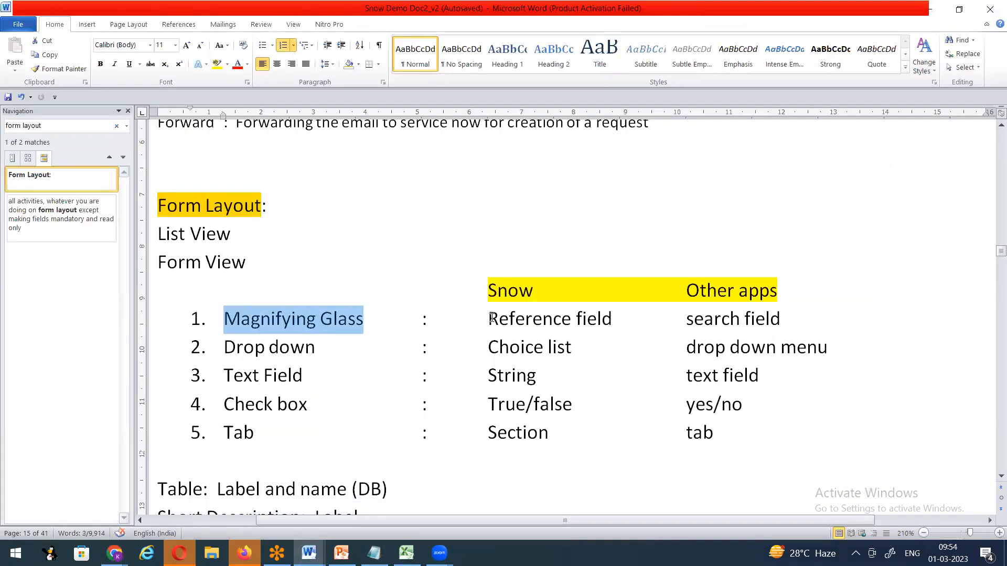
drag(488, 318, 613, 321)
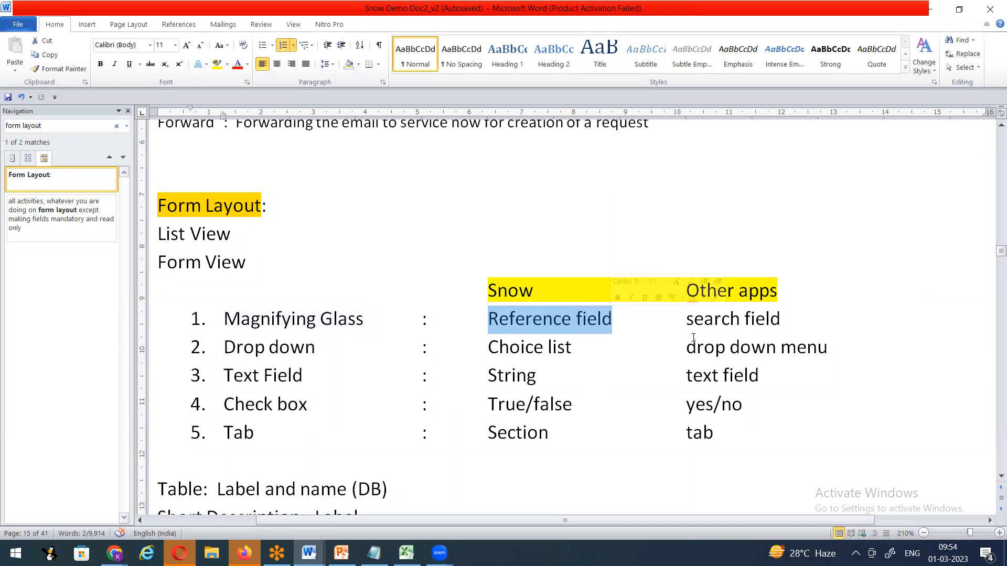
click(932, 8)
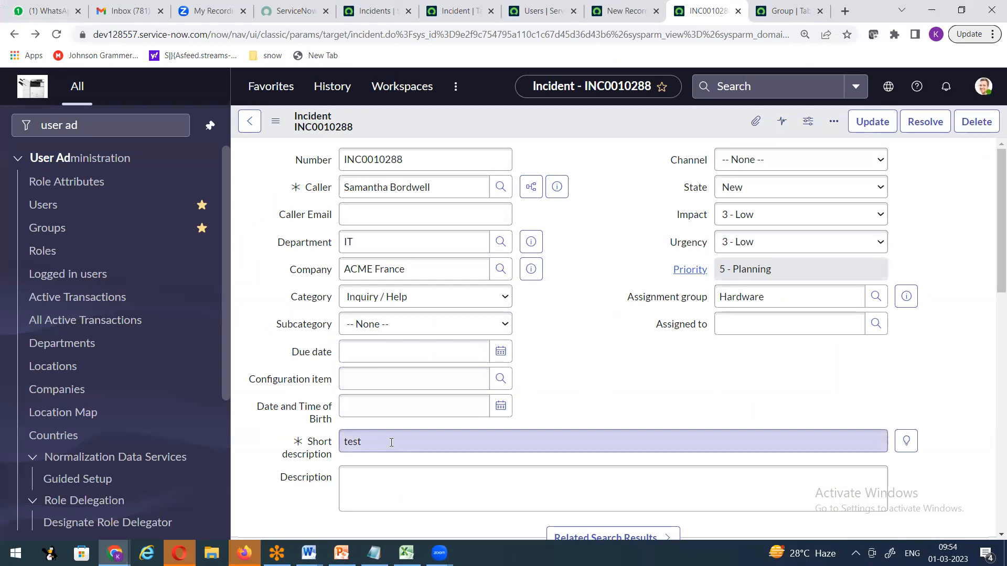
Inspect the incident's Category, Subcategory and State dropdown choices, closing each without changes.
click(504, 297)
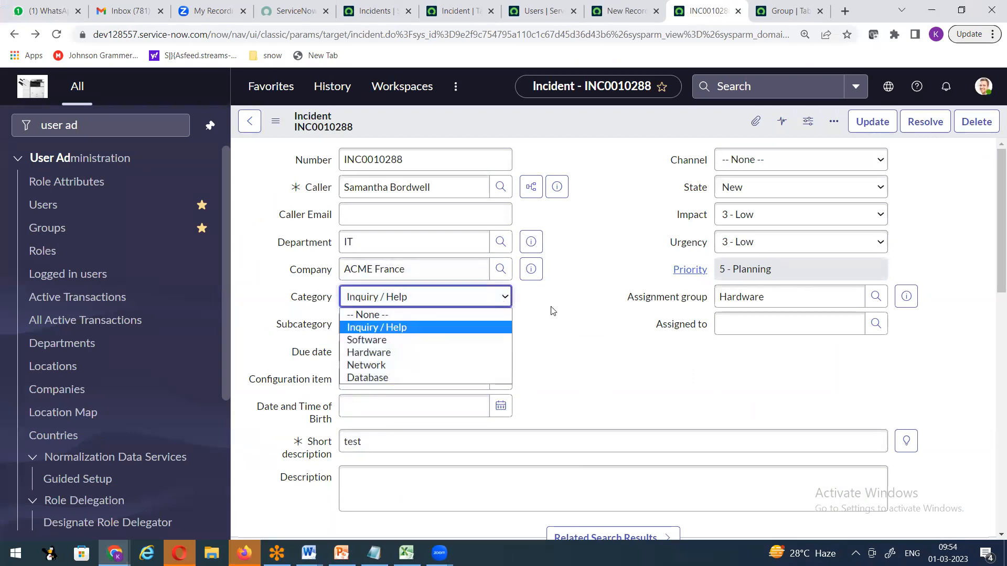
click(552, 334)
click(489, 325)
click(760, 194)
click(611, 269)
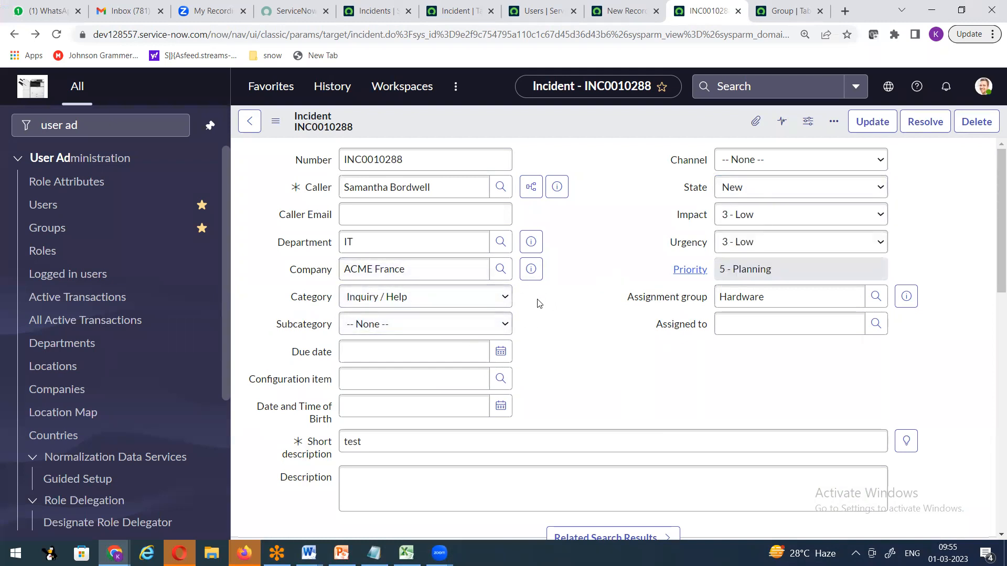
click(503, 297)
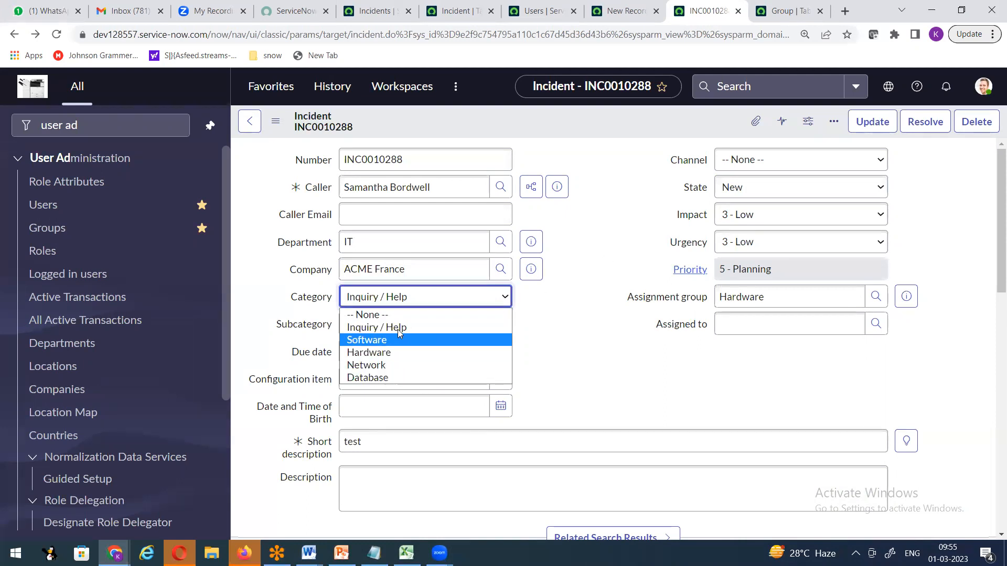
click(572, 316)
Switch to the Snow Demo Doc2_v2 notes and highlight 'Choice list' in the table.
click(309, 553)
click(404, 497)
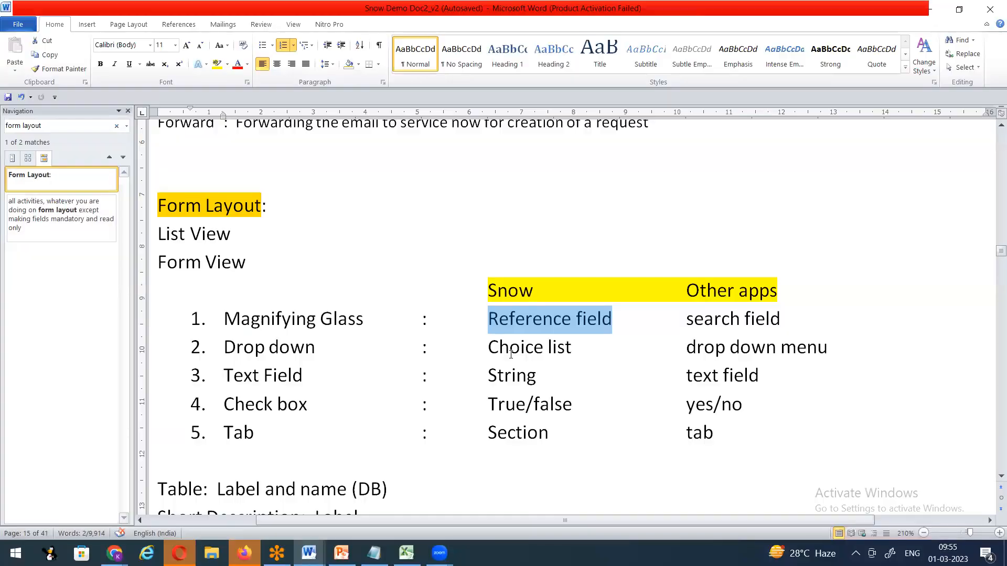
drag(488, 347, 574, 346)
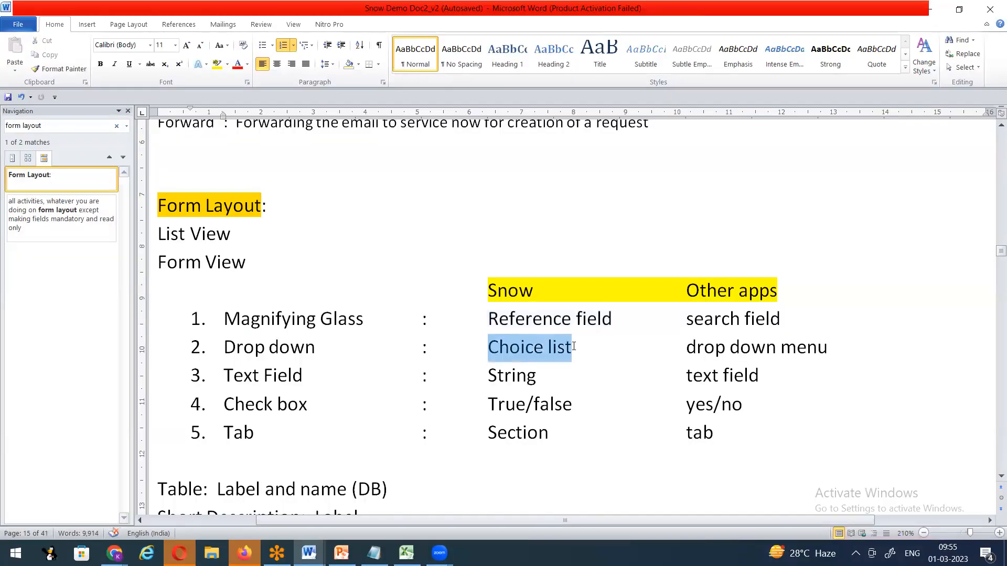
Highlight 'drop down menu' in the notes, then switch back to the ServiceNow incident form.
drag(688, 347, 827, 347)
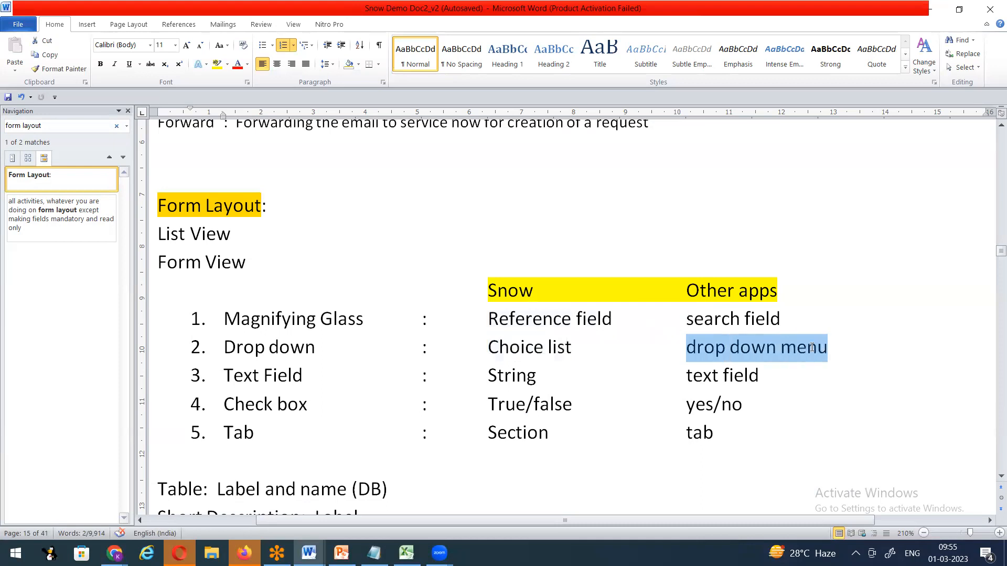
click(620, 375)
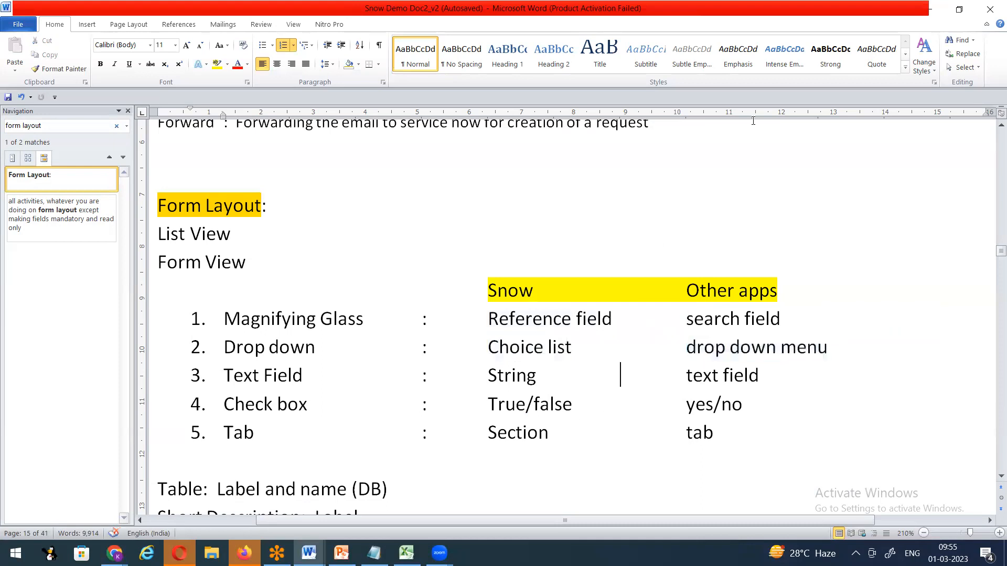
key(alt+Tab)
scroll(411, 420, down, 1)
drag(398, 375, 286, 400)
Enter 'abc 123@@@@@$$$$' as the short description, then check 'String' in the Word notes.
text(a)
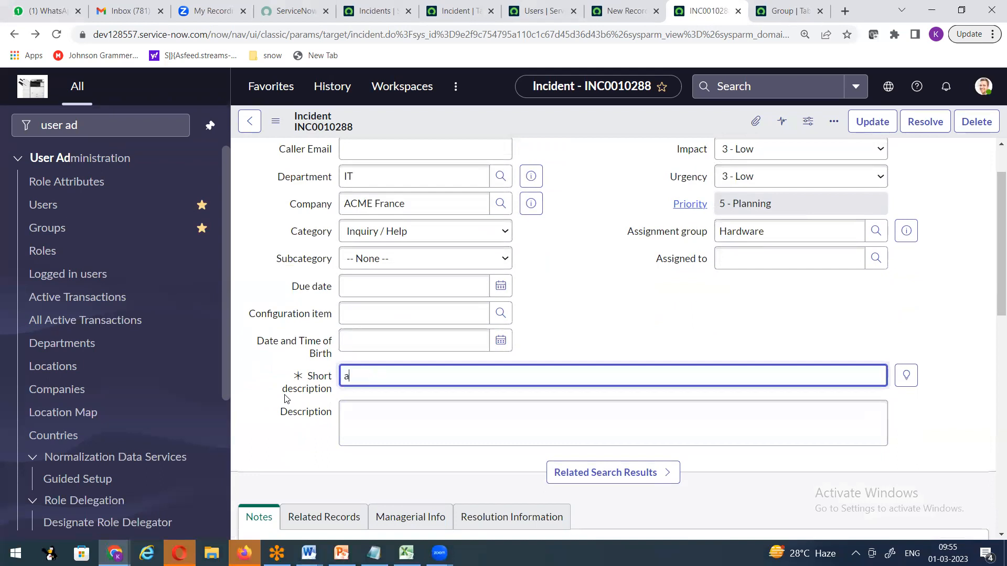
text(bc 123@@@@@$$$$$)
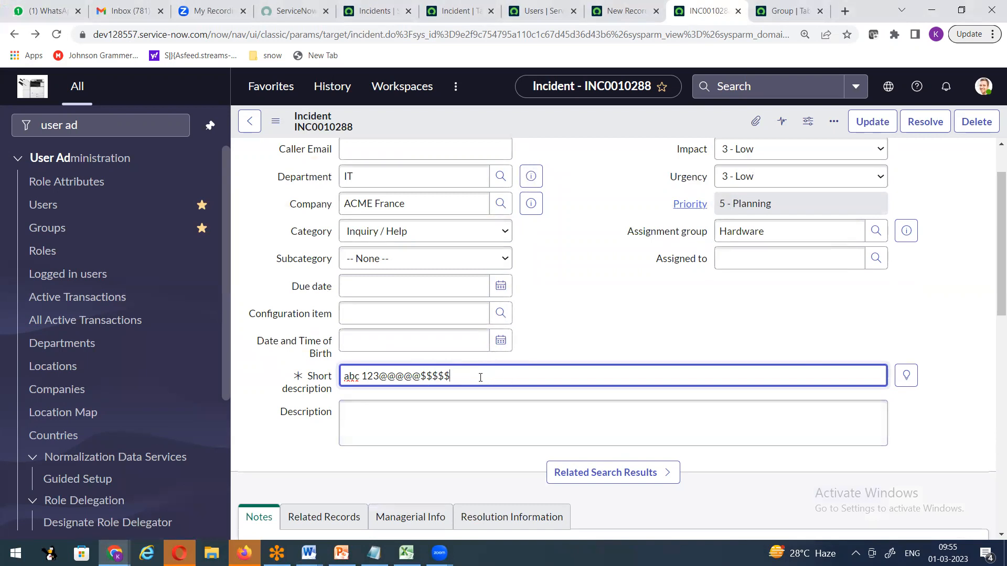
drag(480, 377, 329, 386)
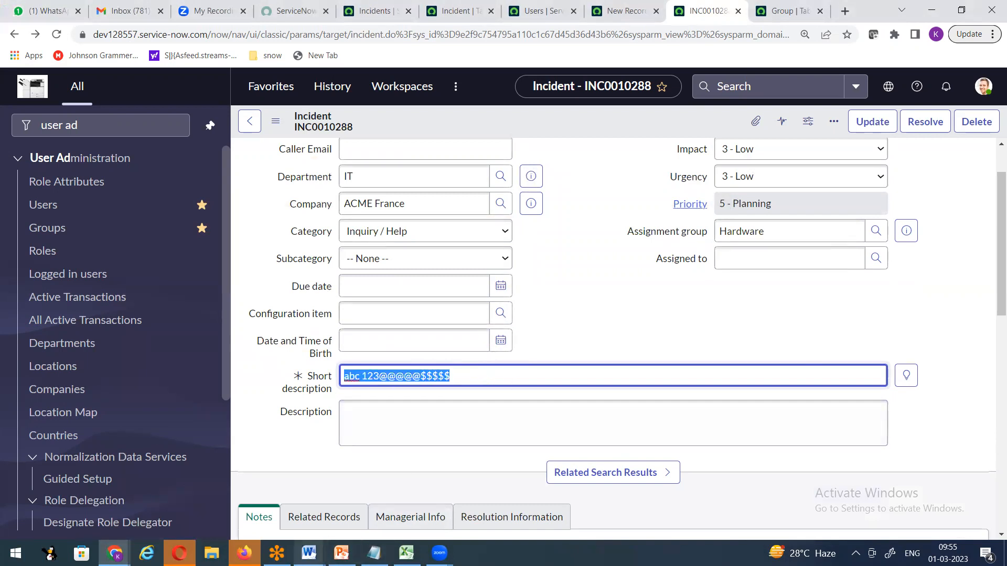
click(309, 553)
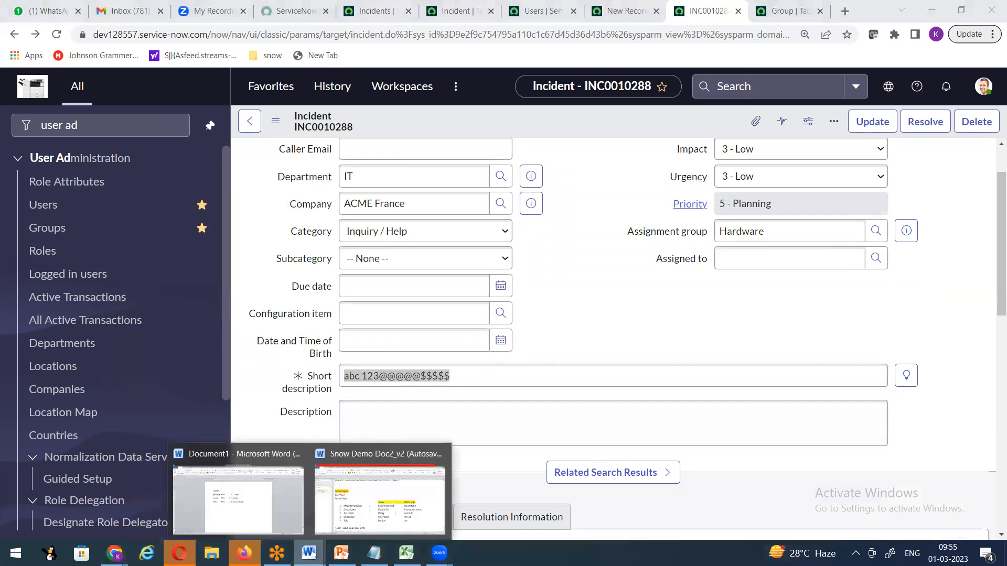
click(365, 482)
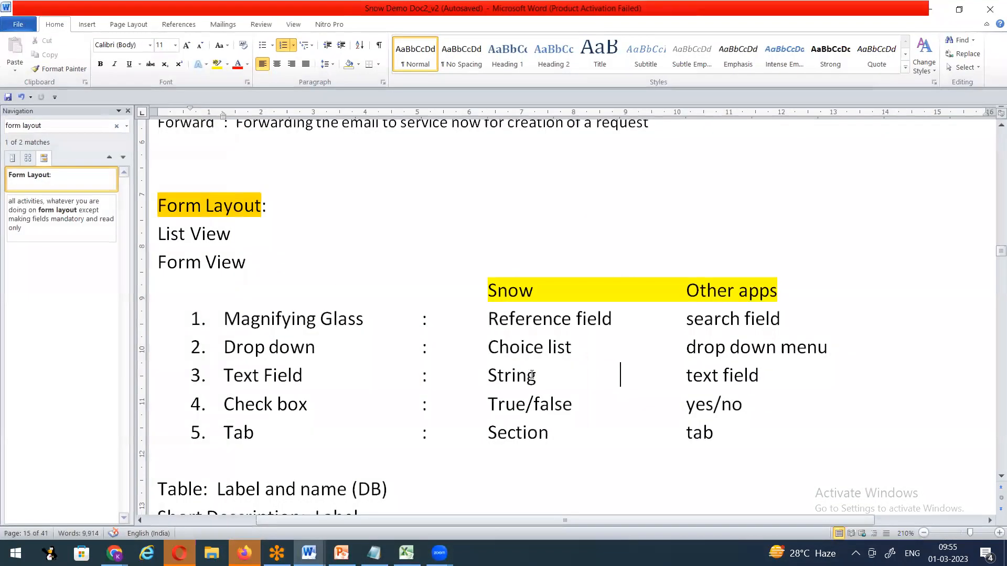
double_click(493, 375)
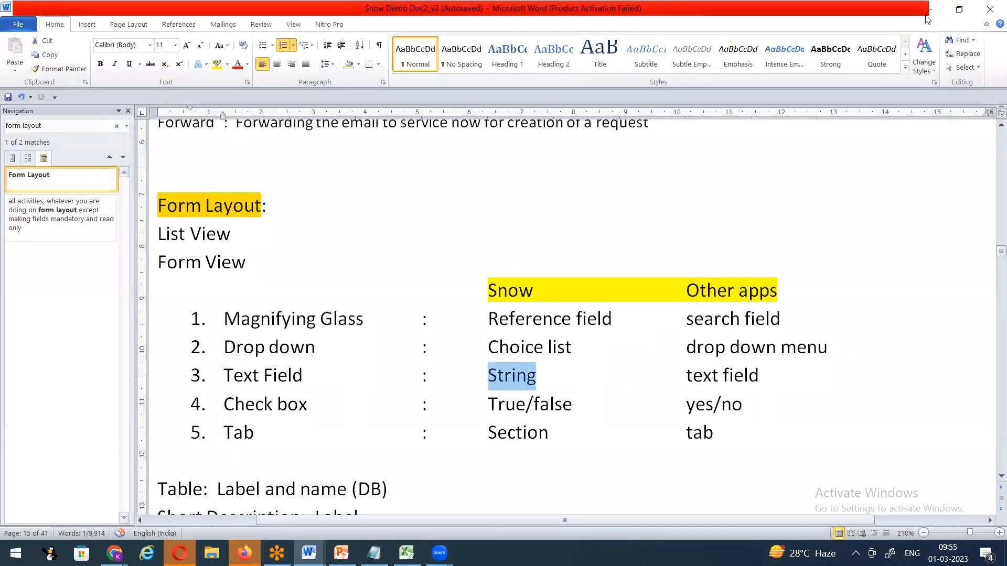
key(alt+Tab)
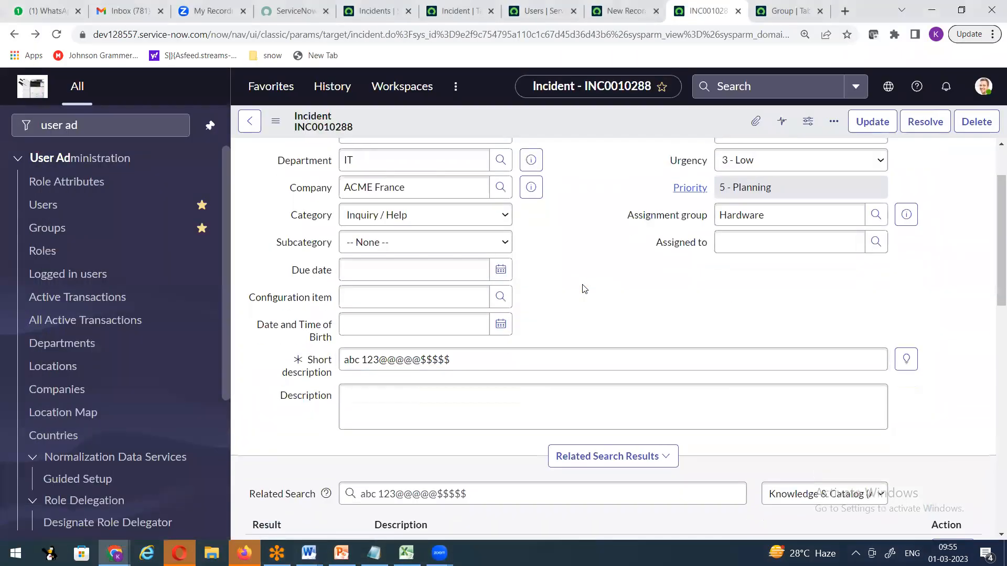
Scroll down and show the Related Records and Resolution Information sections of the incident.
scroll(583, 289, down, 5)
scroll(584, 289, down, 1)
click(322, 232)
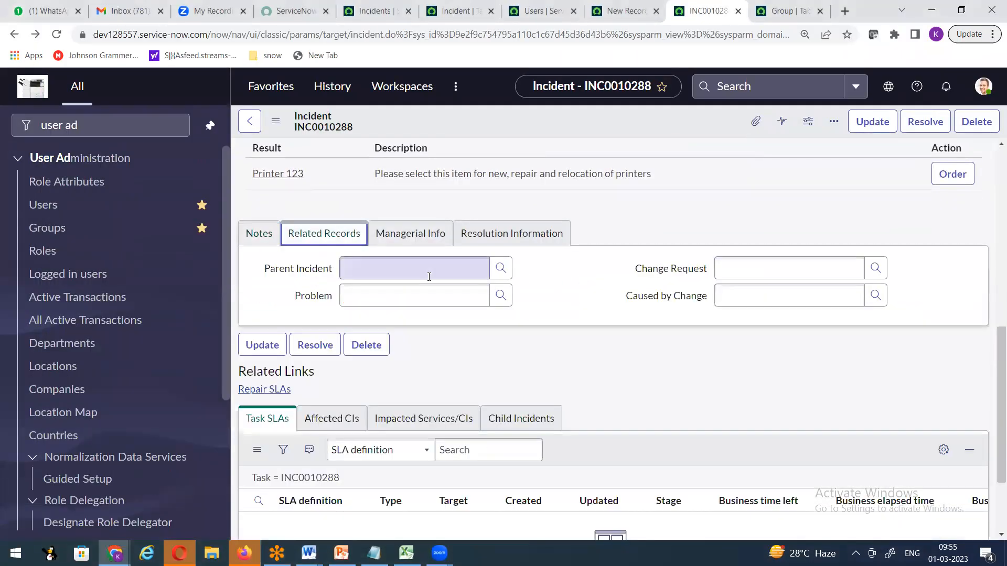
click(502, 236)
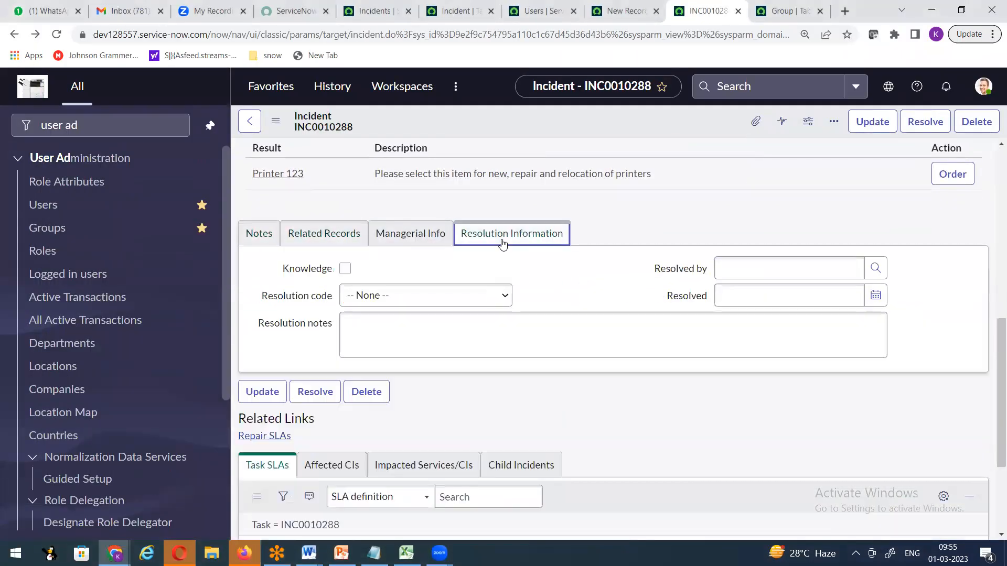
Toggle the Knowledge checkbox several times, leaving it unchecked.
click(345, 269)
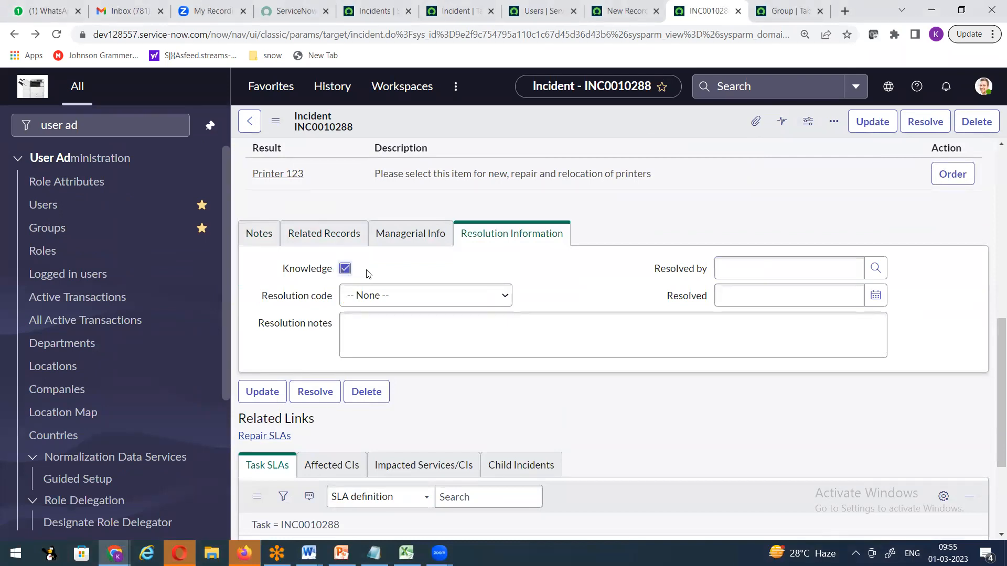
click(345, 271)
click(346, 269)
click(346, 271)
click(346, 269)
click(349, 269)
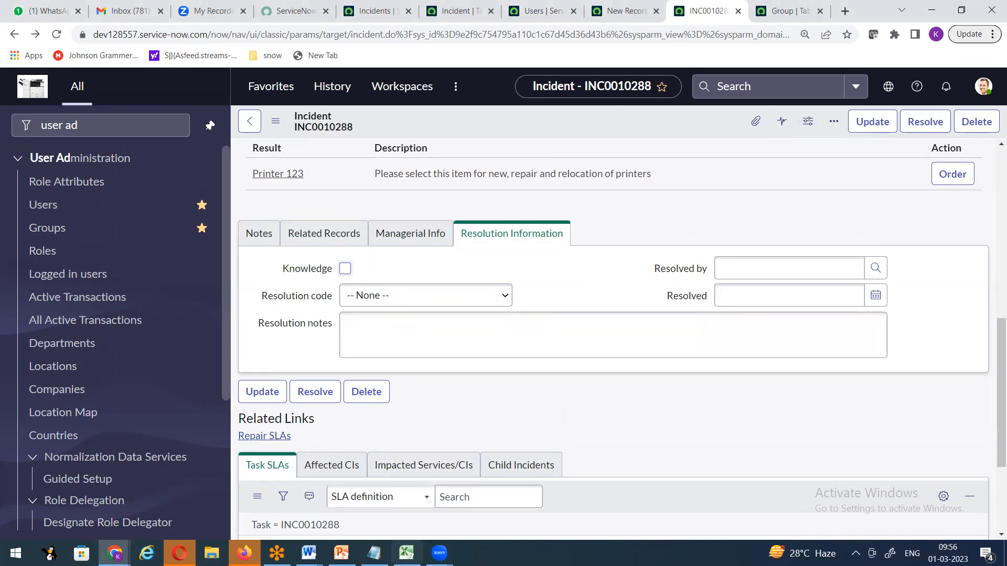
Select True/false in the Word notes' Snow column, then show the form's Notes section.
click(310, 553)
click(357, 493)
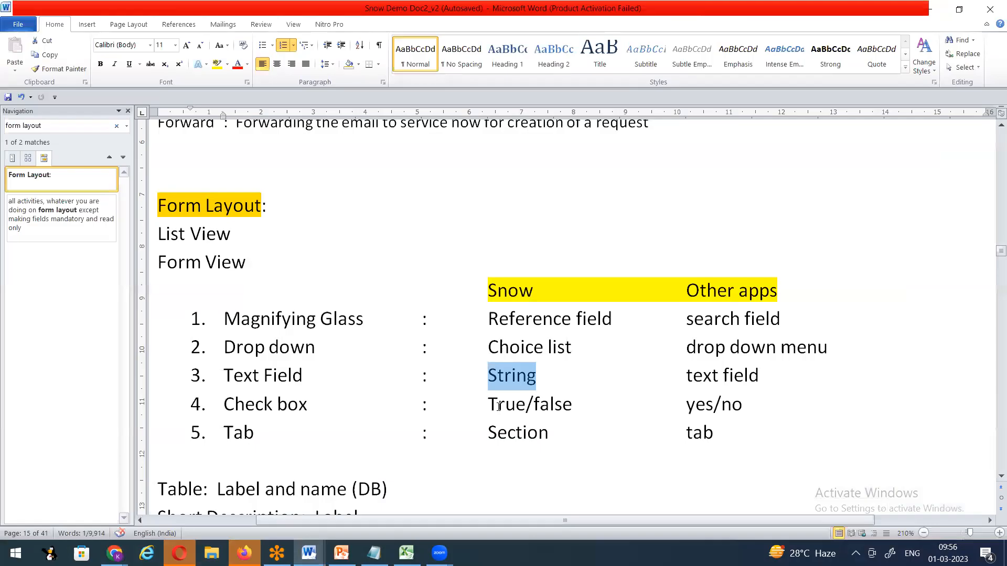
double_click(546, 405)
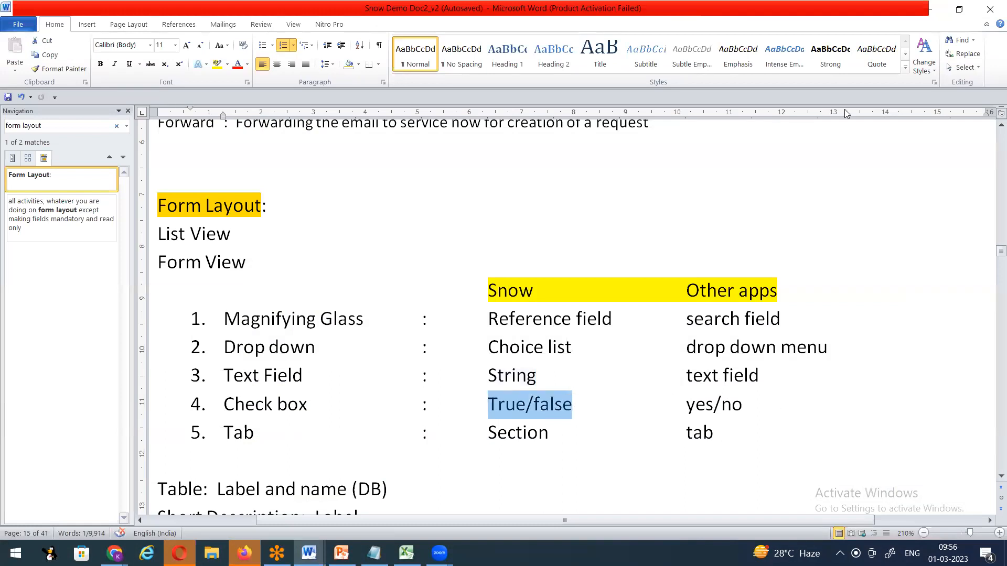
key(alt+Tab)
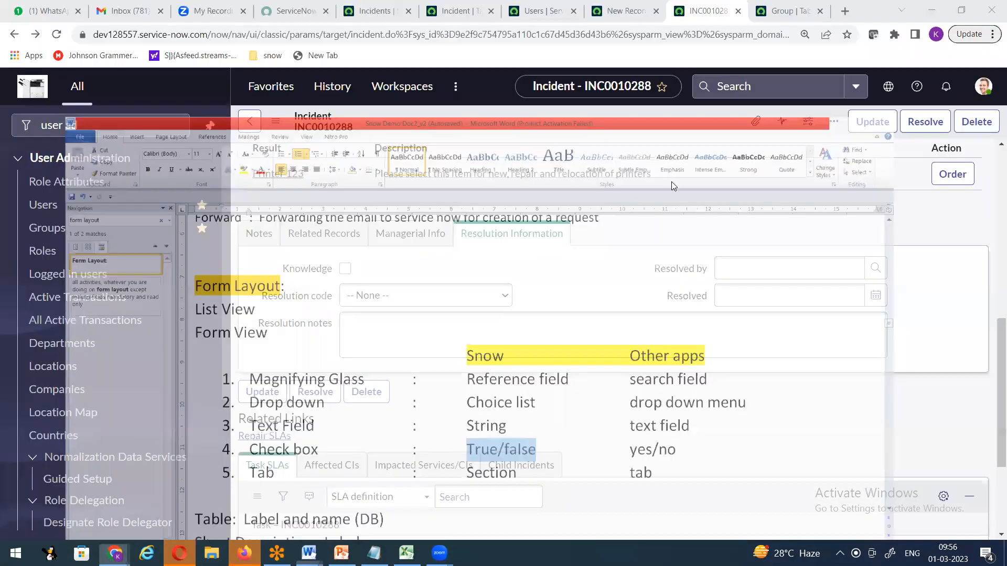
click(262, 233)
click(306, 237)
click(393, 236)
key(Right)
key(Left)
click(340, 237)
click(259, 235)
click(312, 235)
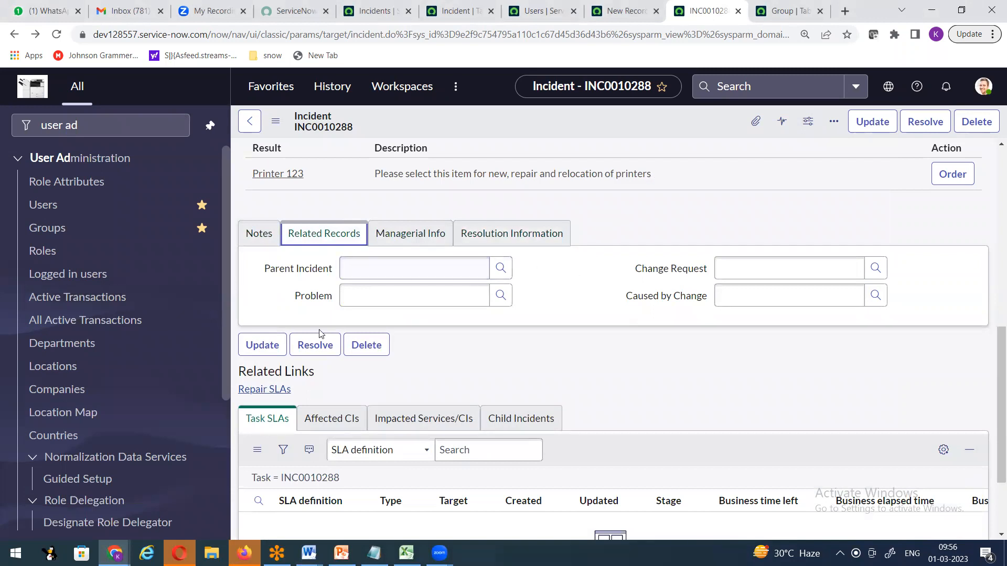
scroll(596, 303, up, 10)
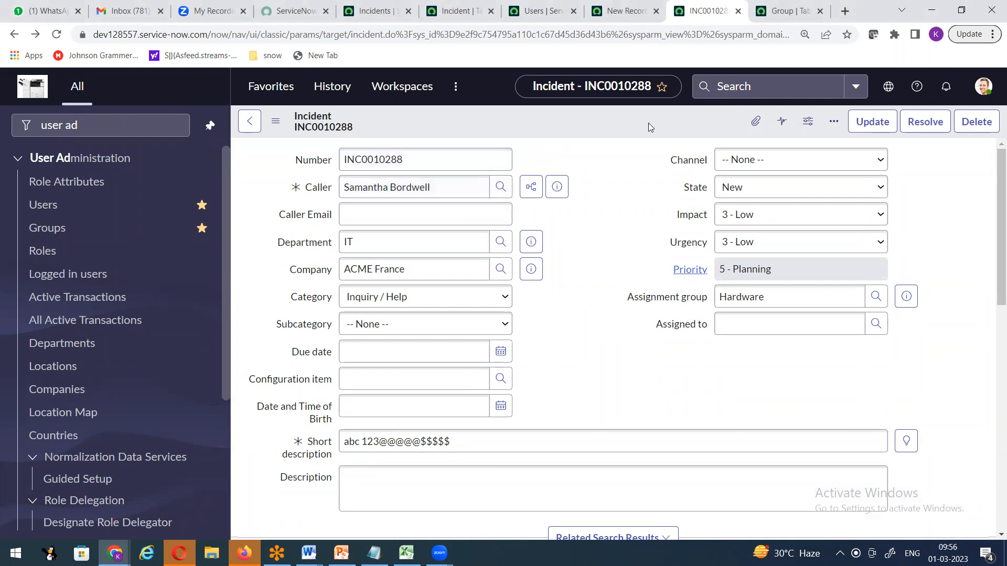
click(501, 188)
drag(238, 192, 335, 117)
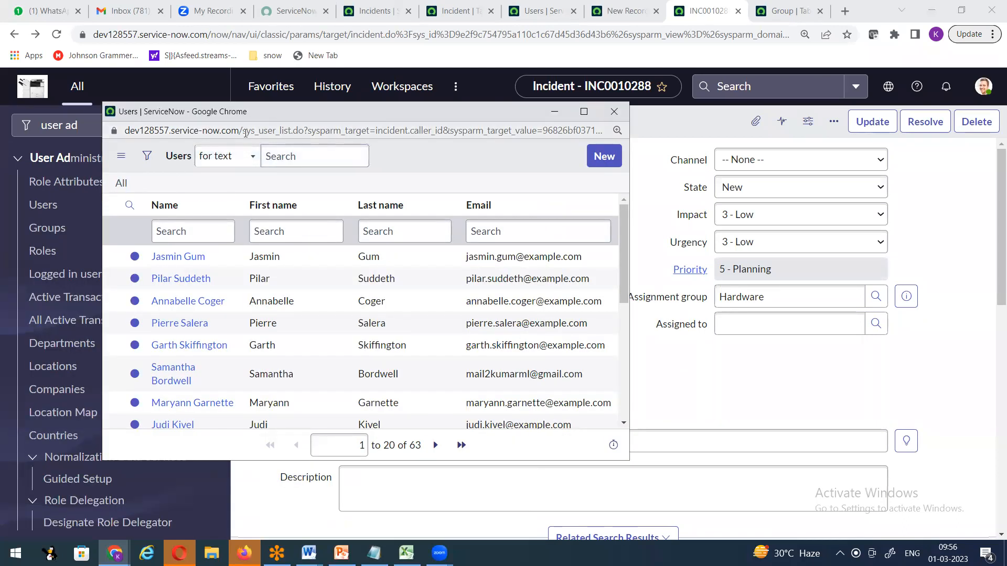
drag(240, 130, 313, 130)
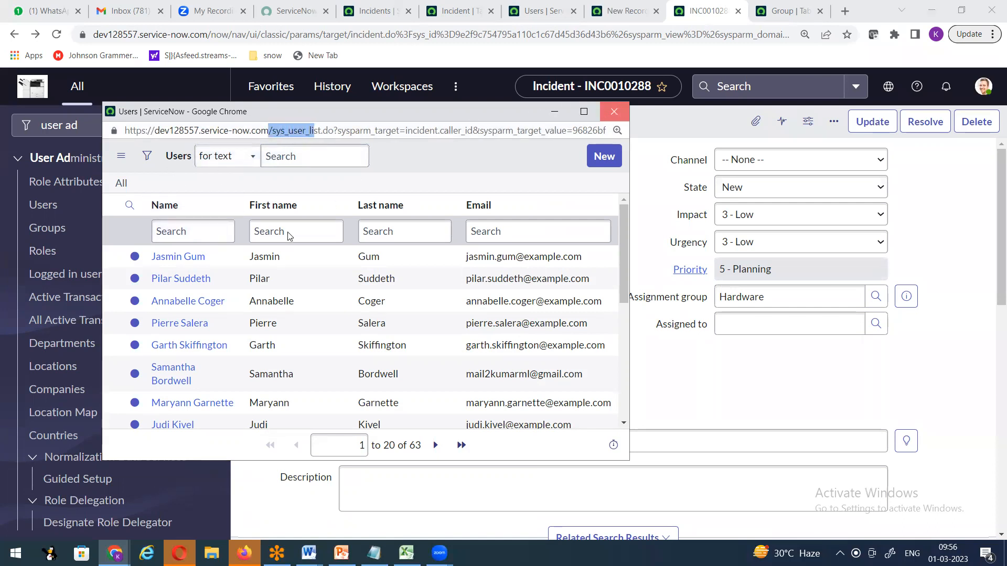
click(614, 111)
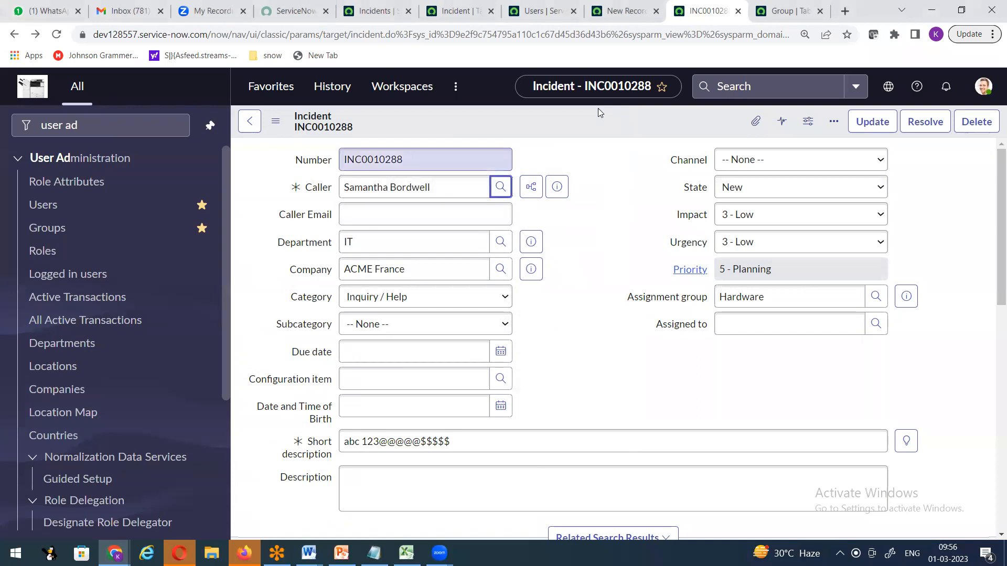
click(875, 296)
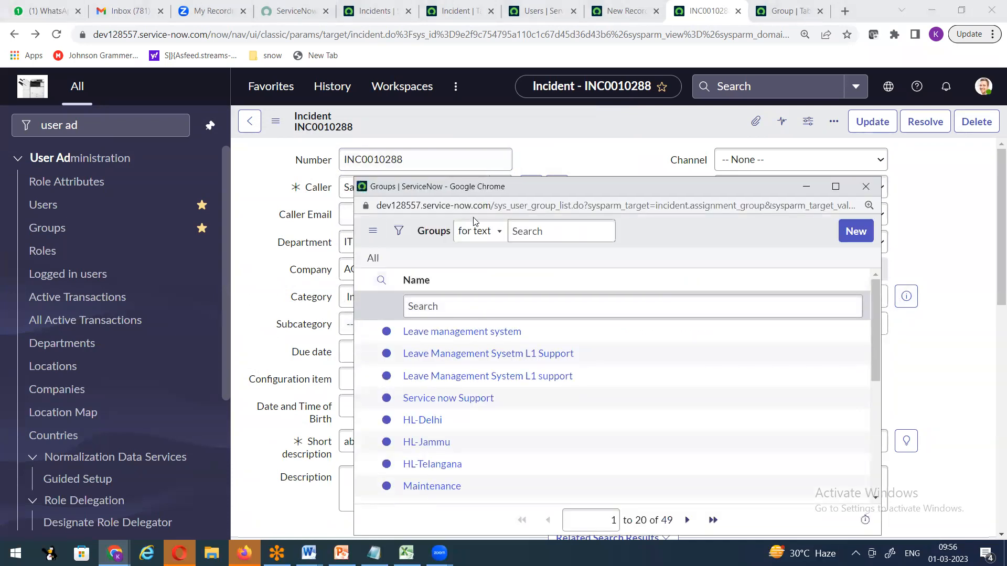
drag(494, 205, 561, 207)
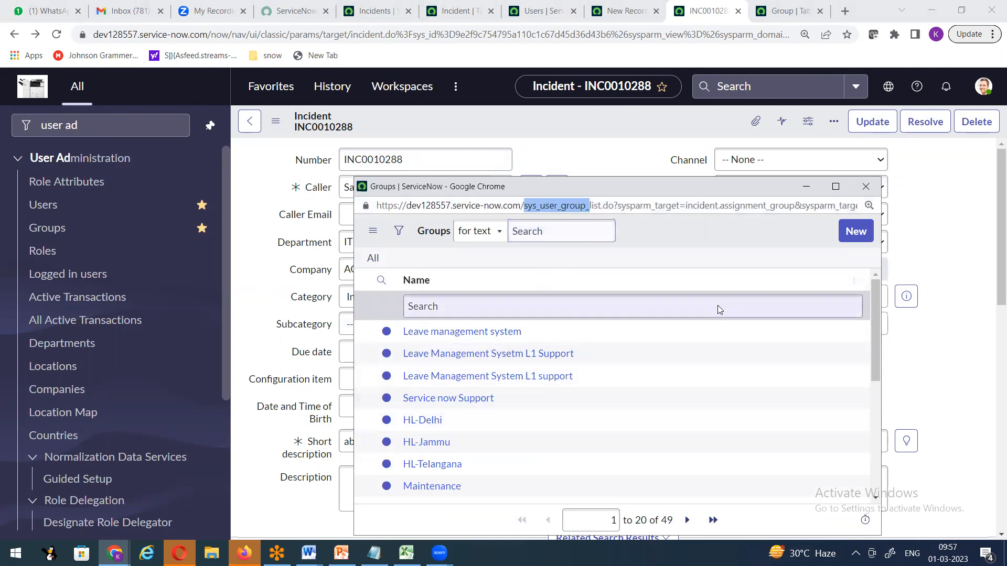
click(866, 186)
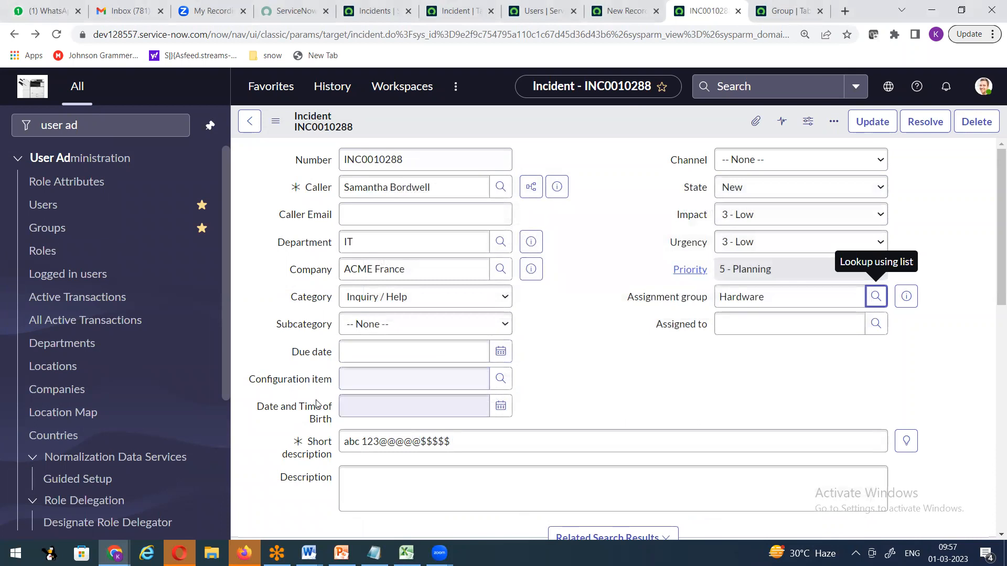
click(501, 379)
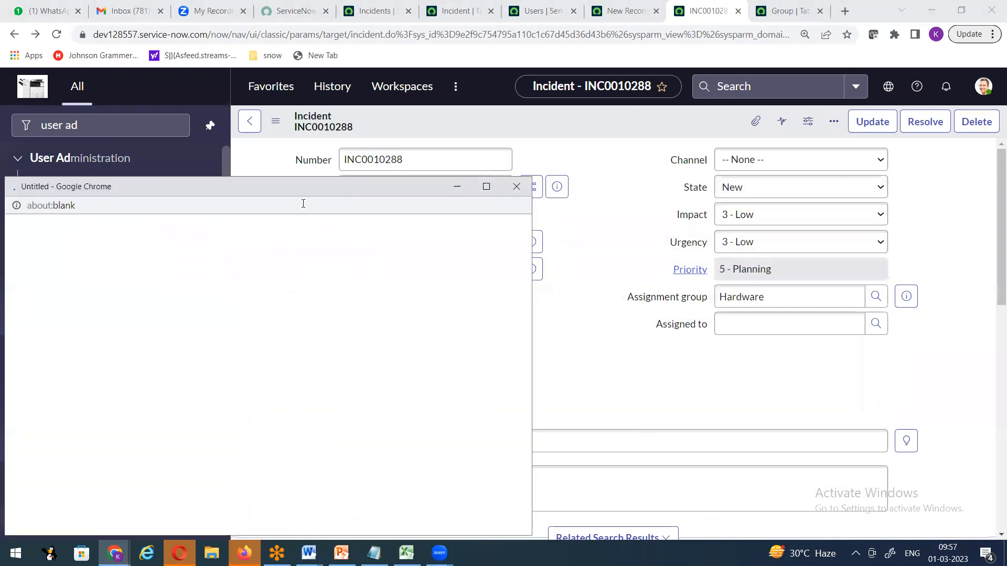
drag(313, 189, 445, 171)
click(627, 152)
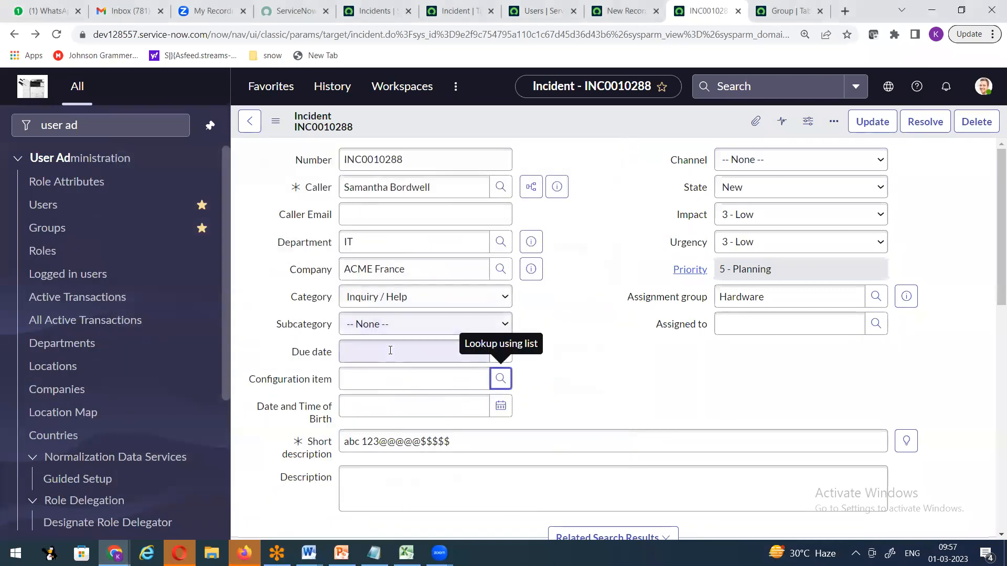
click(624, 232)
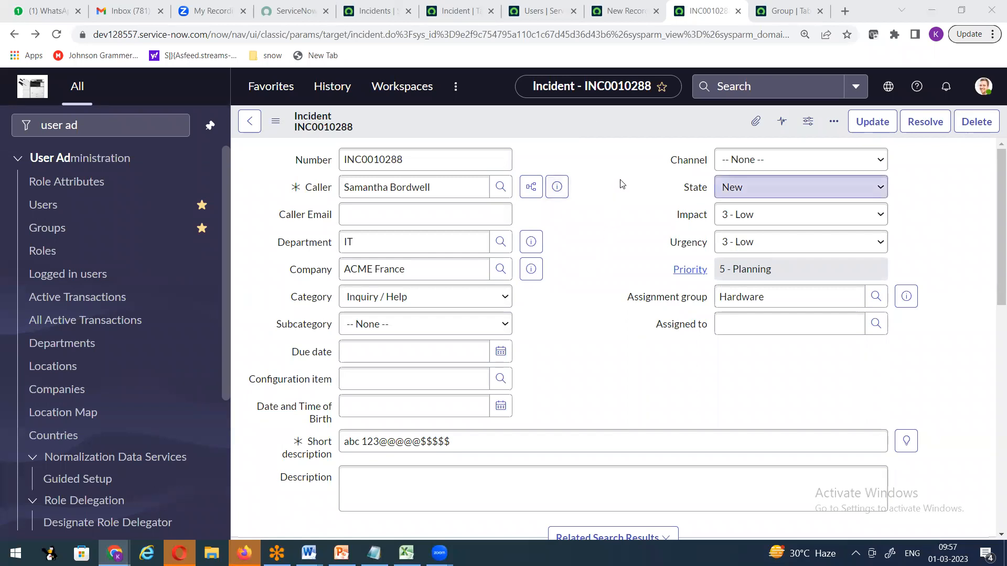
Check the Priority value, then browse the Incident table, incidents list and snow bookmarks.
click(624, 267)
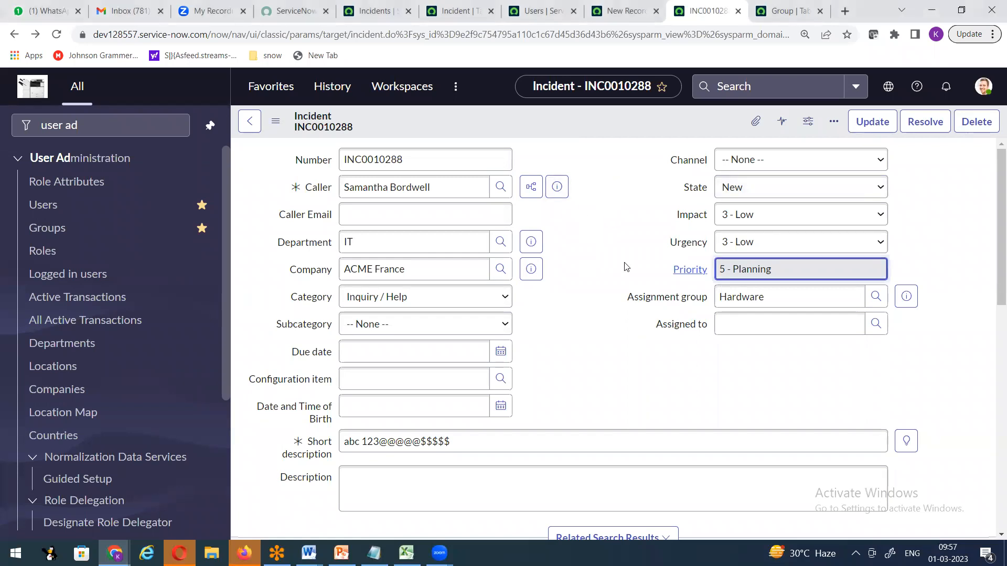
scroll(624, 267, down, 10)
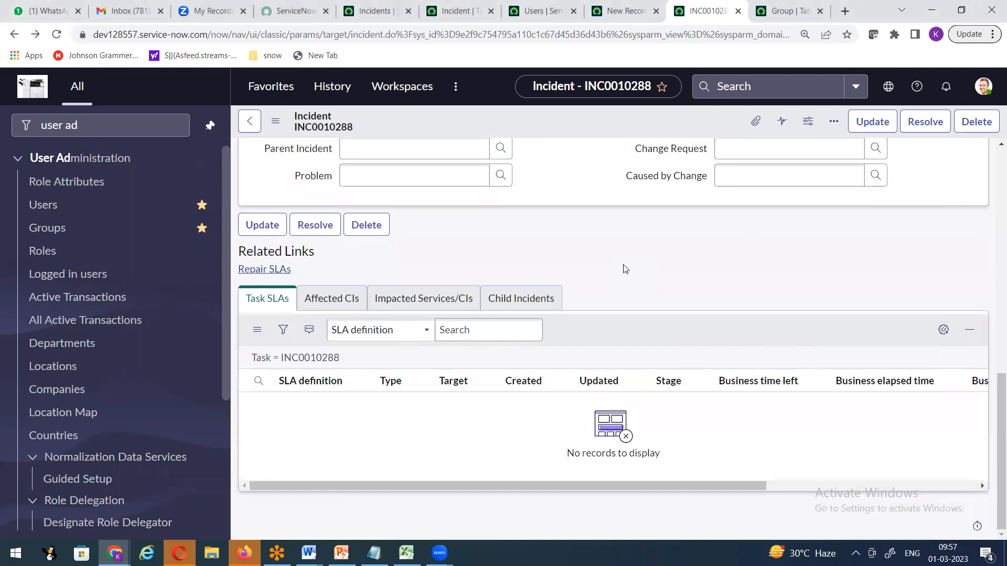
scroll(624, 269, up, 10)
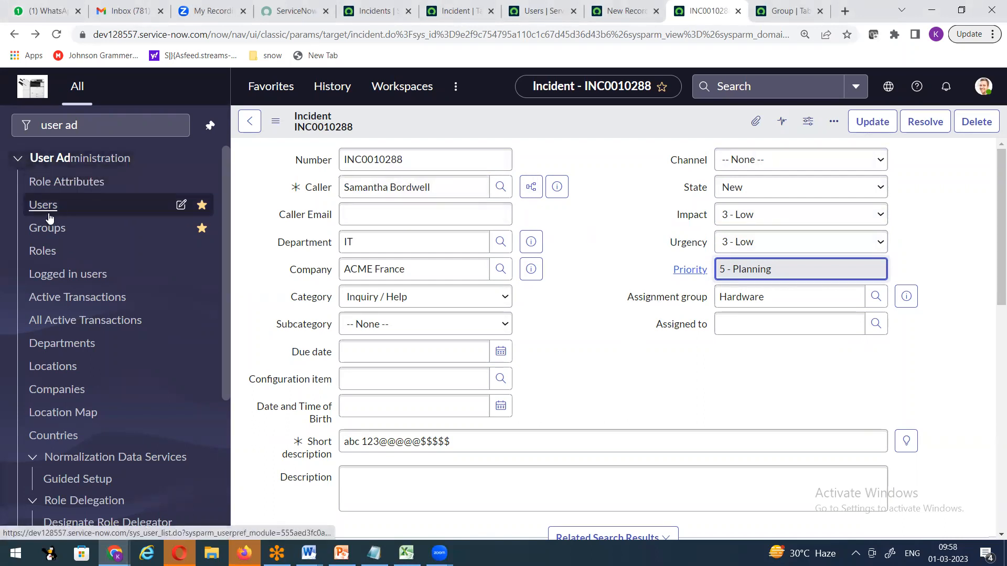
click(89, 125)
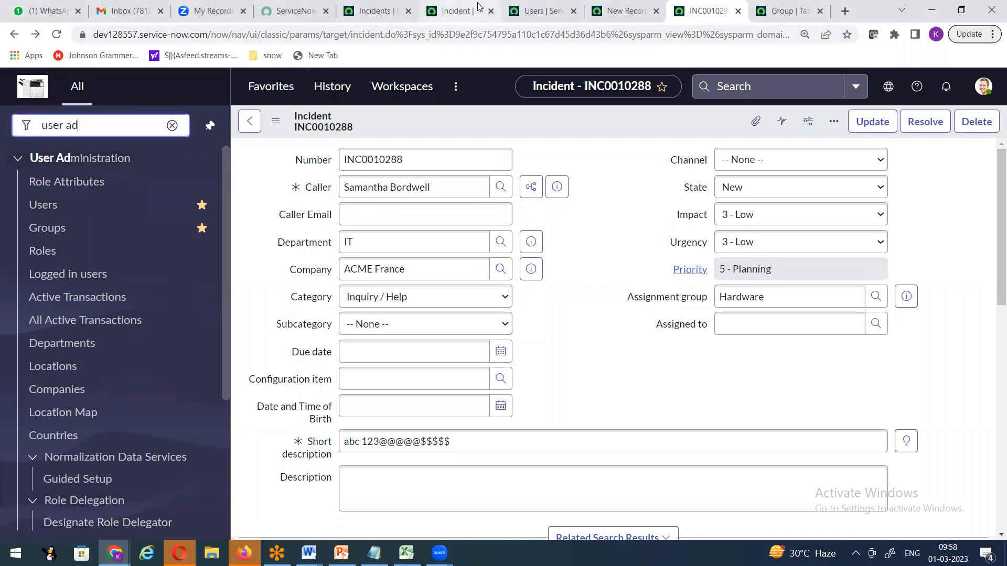
click(459, 10)
click(371, 12)
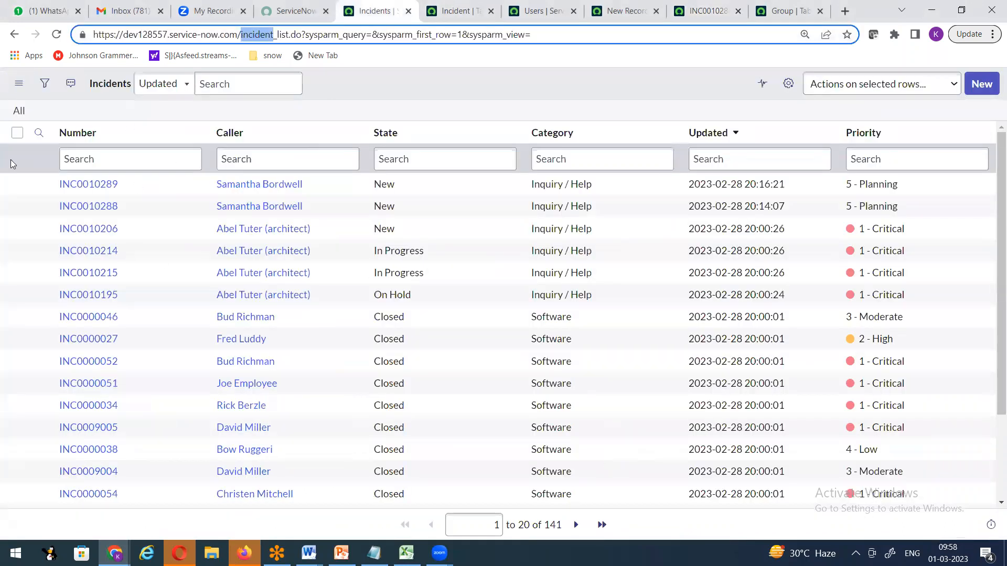
click(273, 55)
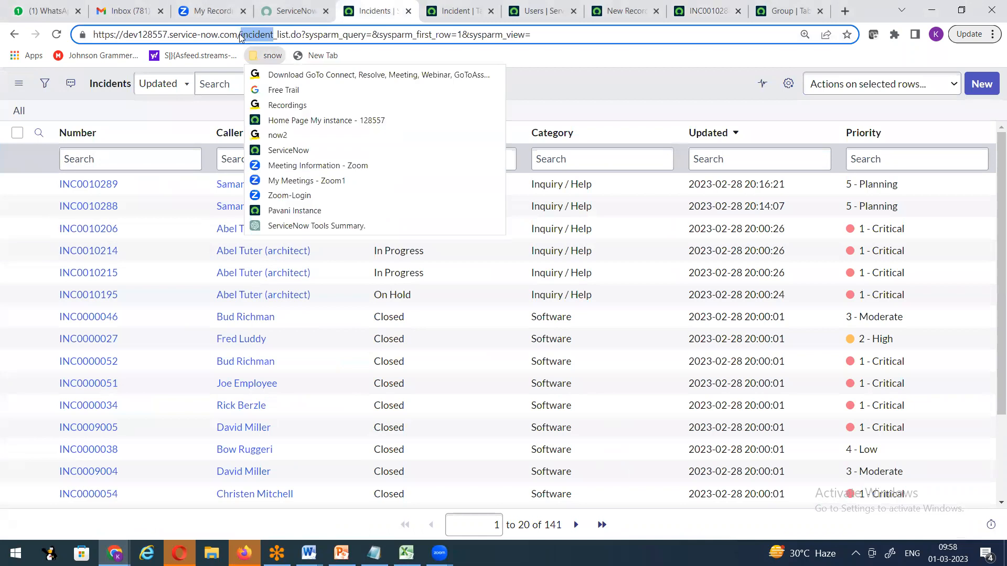
Strip the incident list path from the address to load the instance's base page.
click(240, 36)
drag(239, 30, 641, 40)
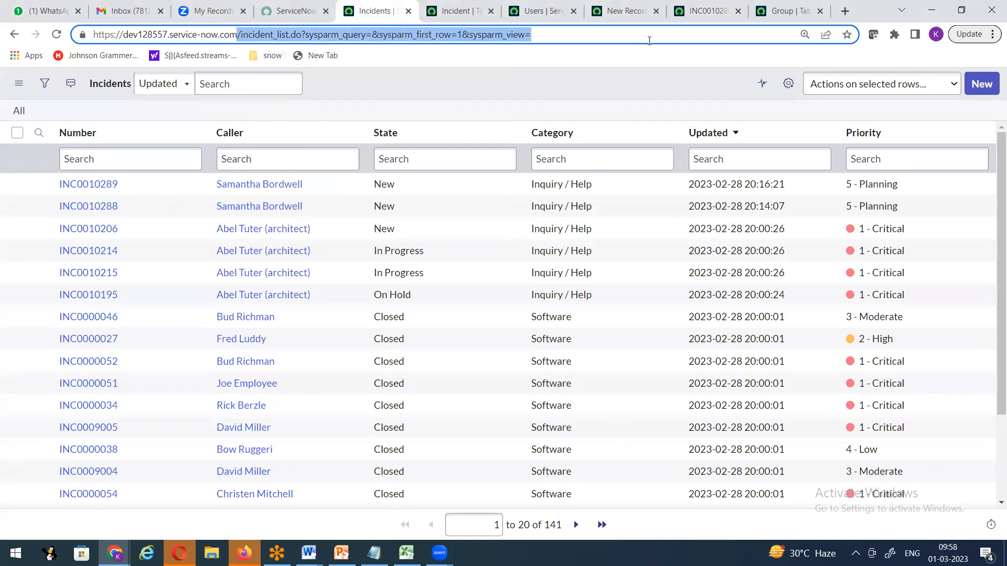
key(BackSpace)
key(Return)
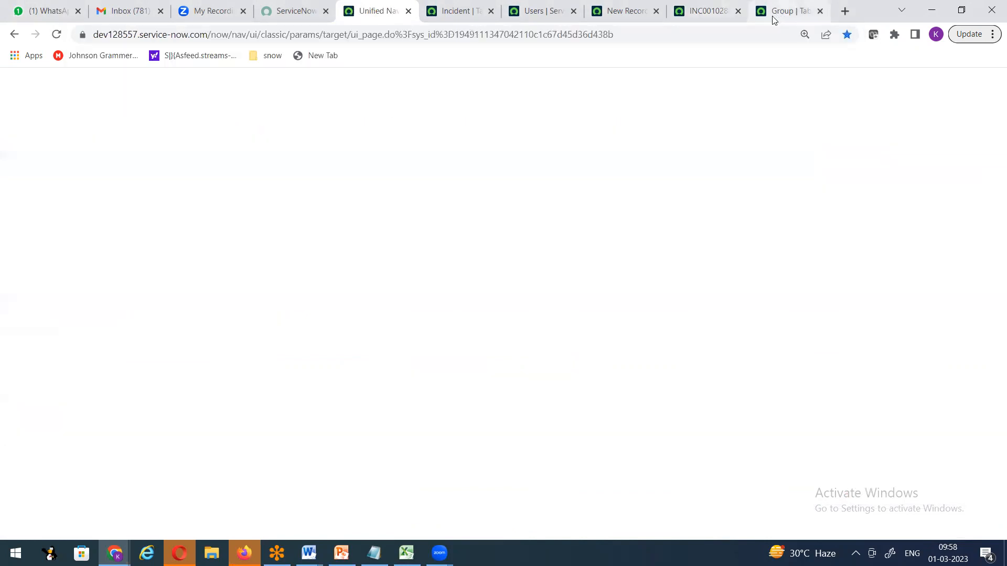
Cycle through the Group, new user, Users and Incident table tabs, ending on INC0010288.
click(775, 20)
click(715, 12)
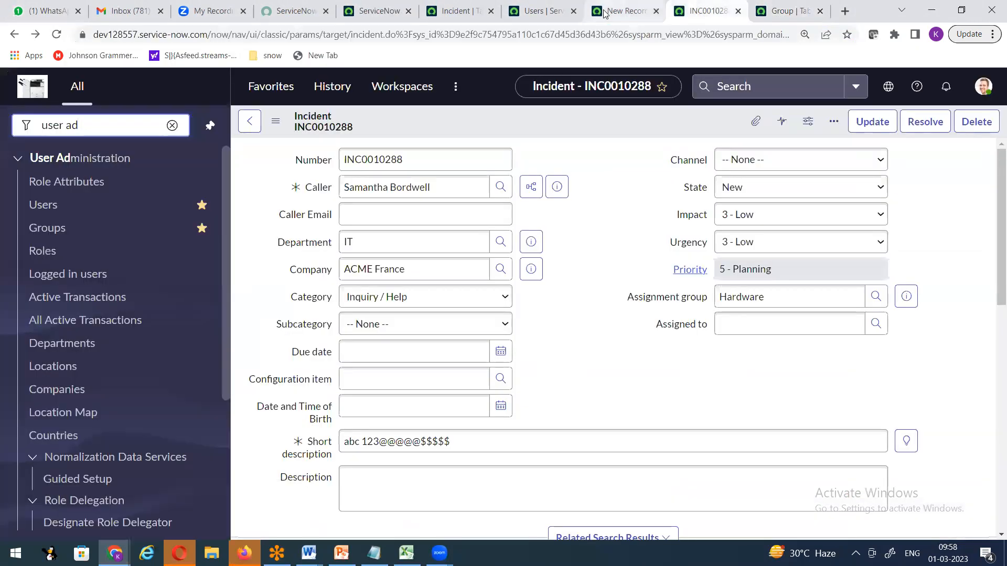
click(605, 15)
click(545, 18)
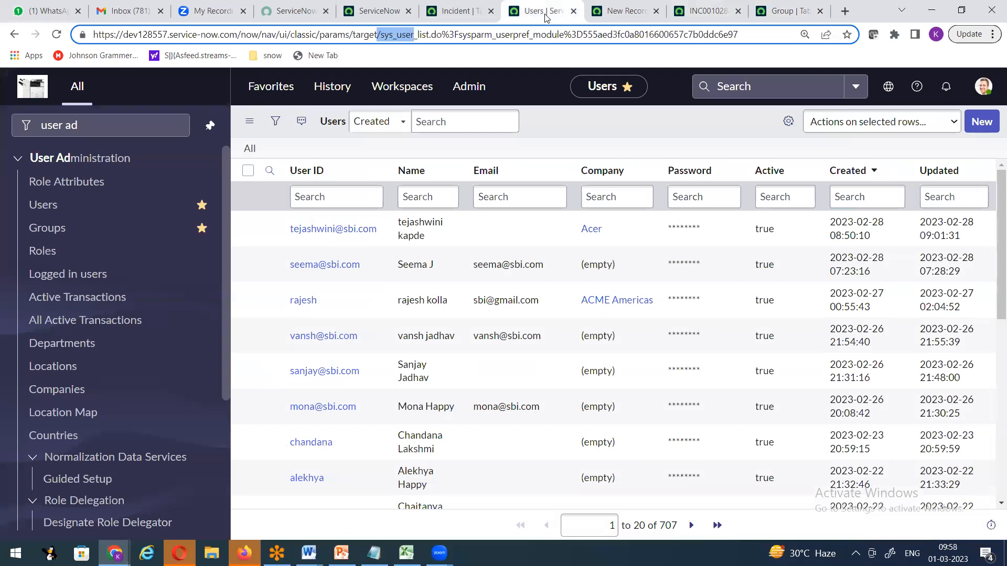
click(638, 16)
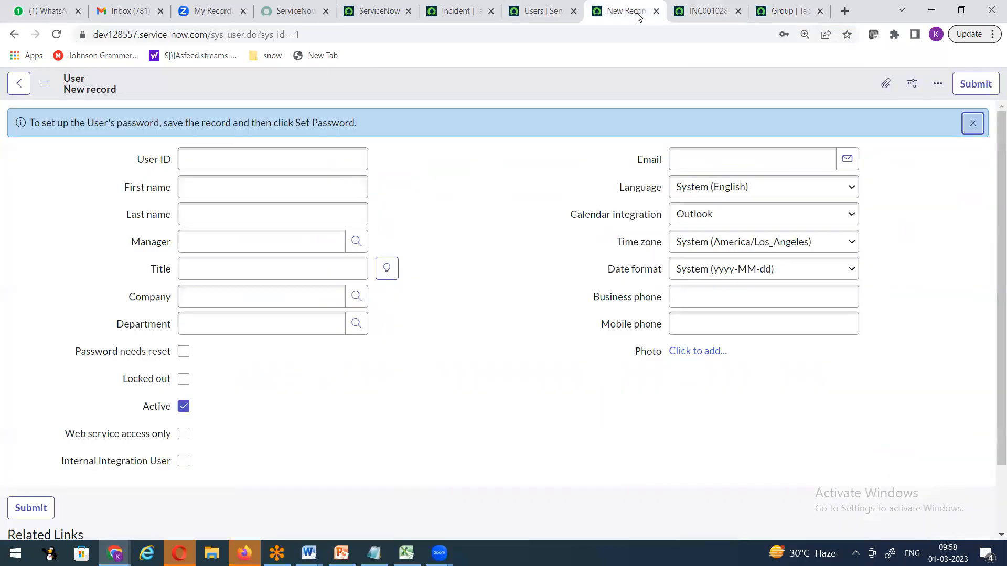
click(540, 11)
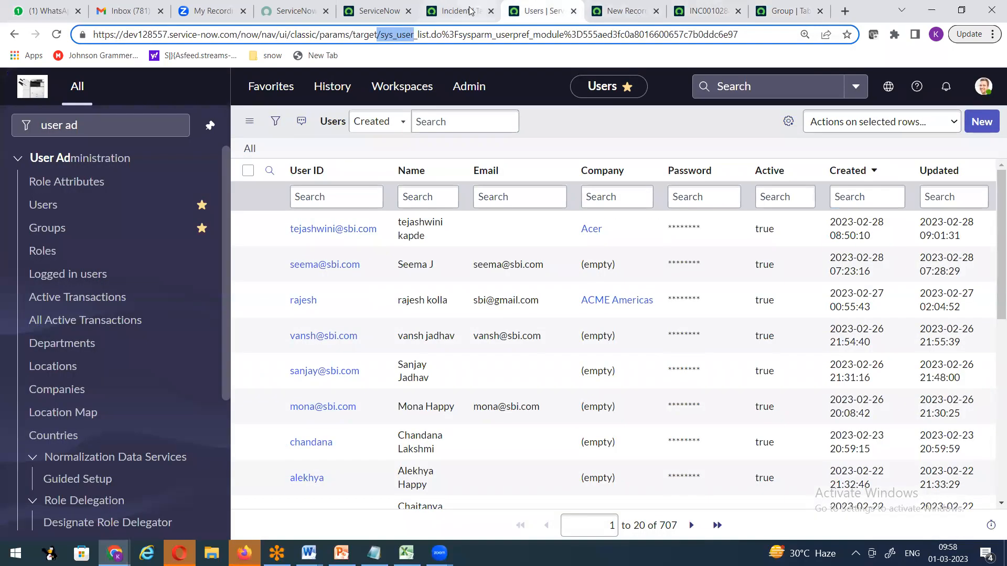
click(470, 10)
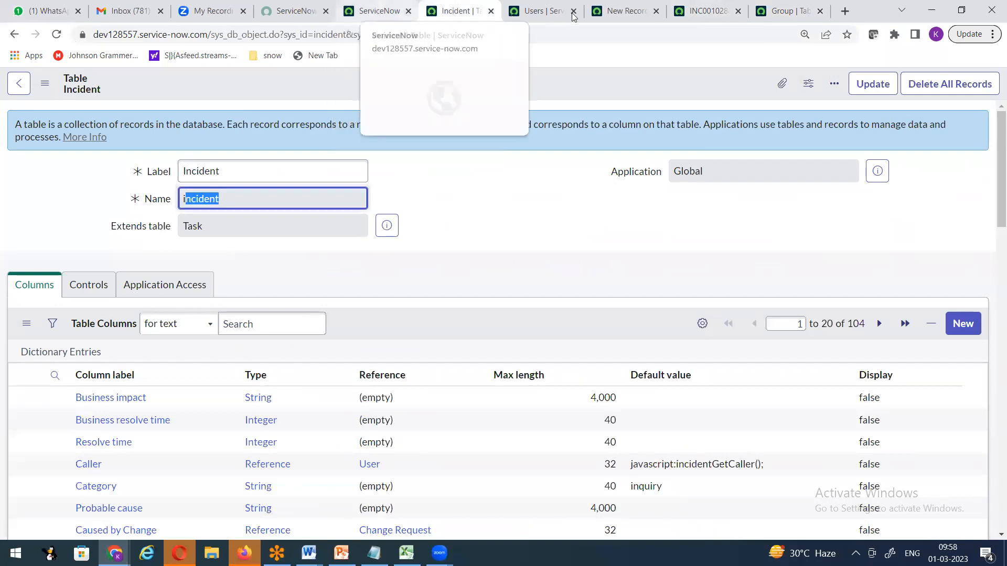
click(608, 13)
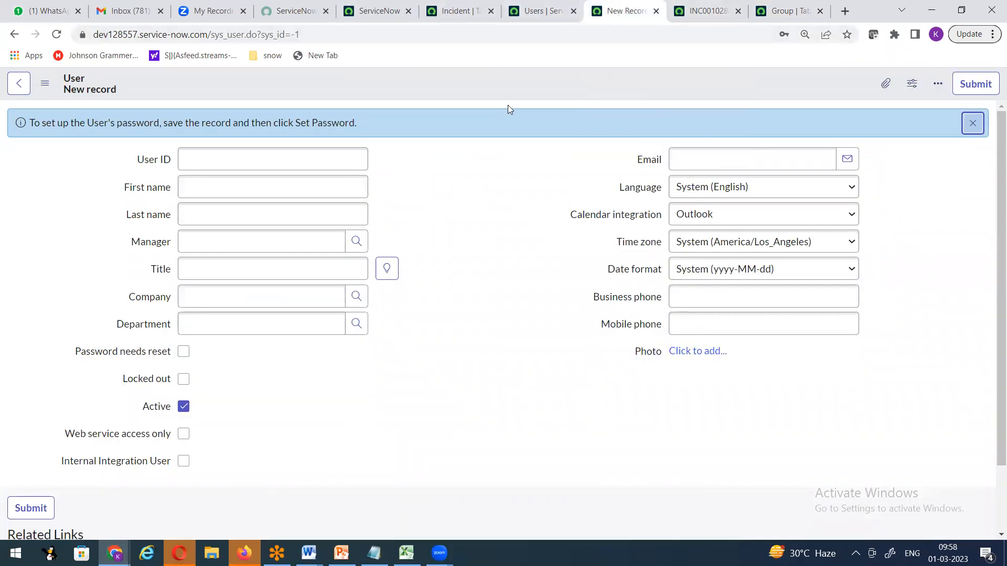
click(690, 13)
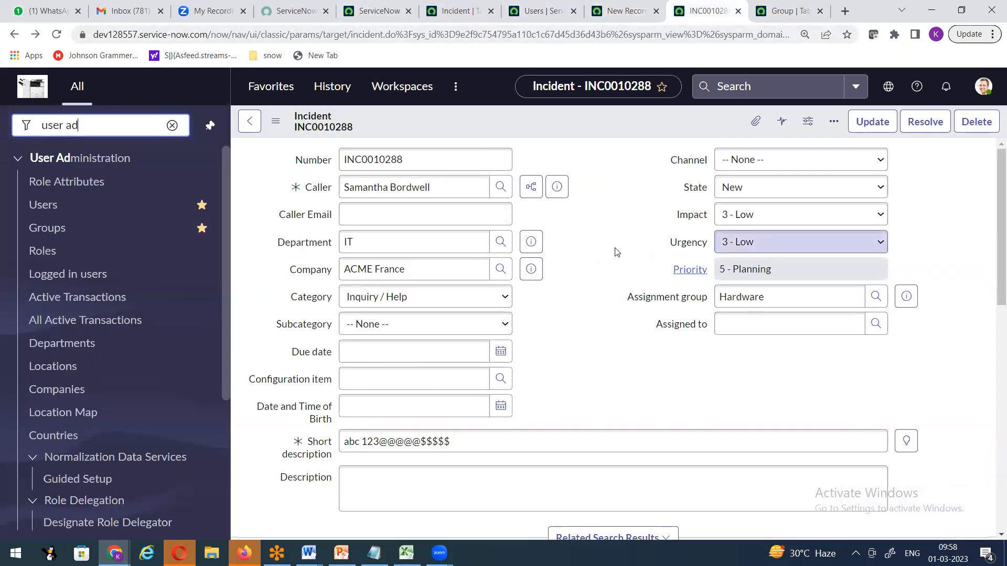
Overwrite the Short description with a test string of A's, @, 2's and !, then delete it.
scroll(614, 252, down, 3)
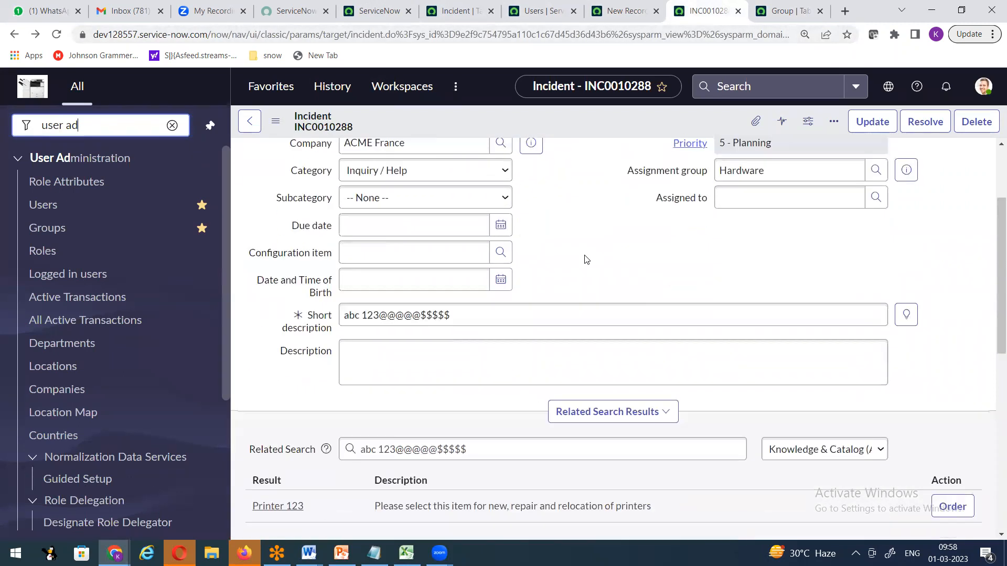
click(489, 311)
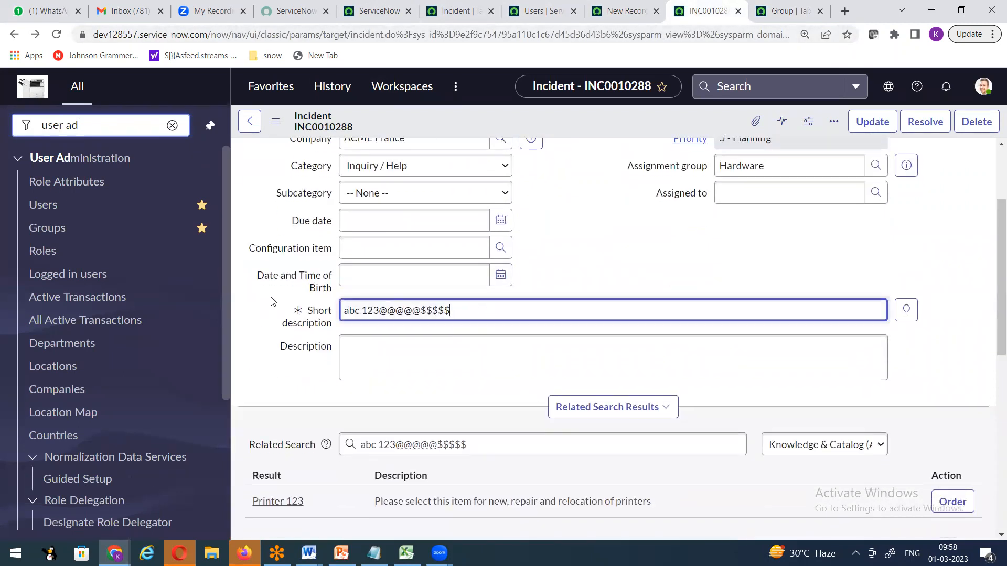
key(ctrl+a)
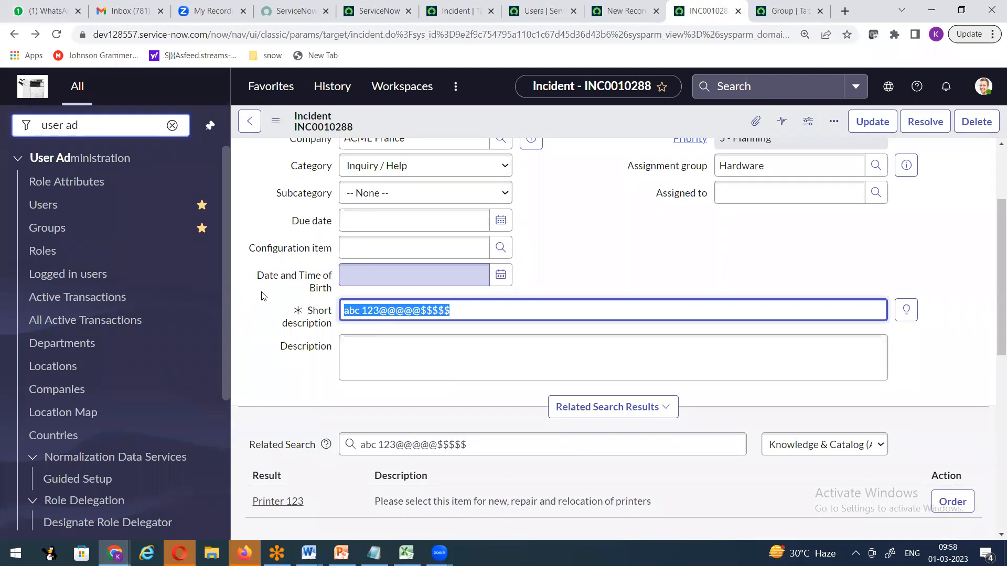
text(A)
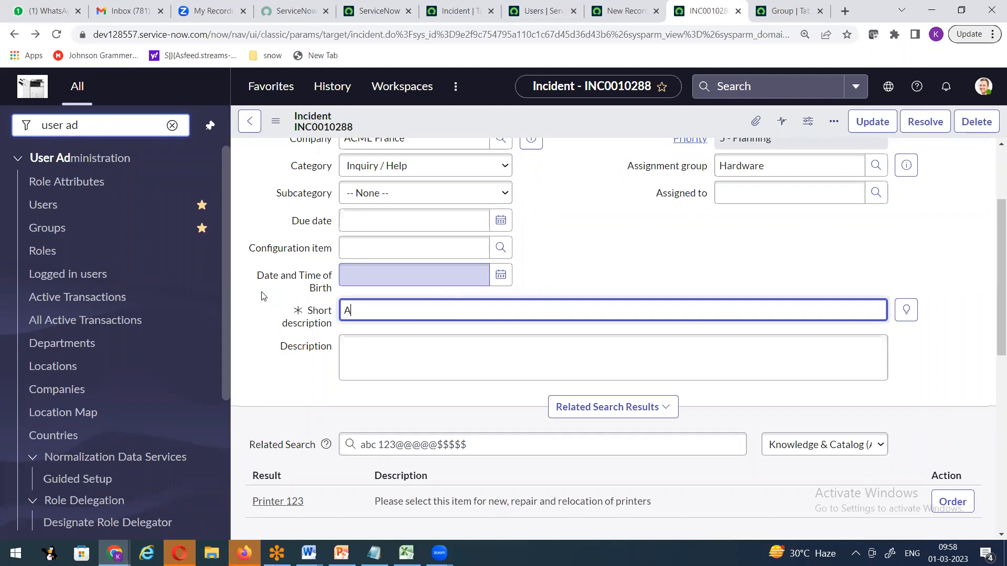
text(AAAAAAAAAAAAAAAAaaaaaaaaaaaaaaaa@)
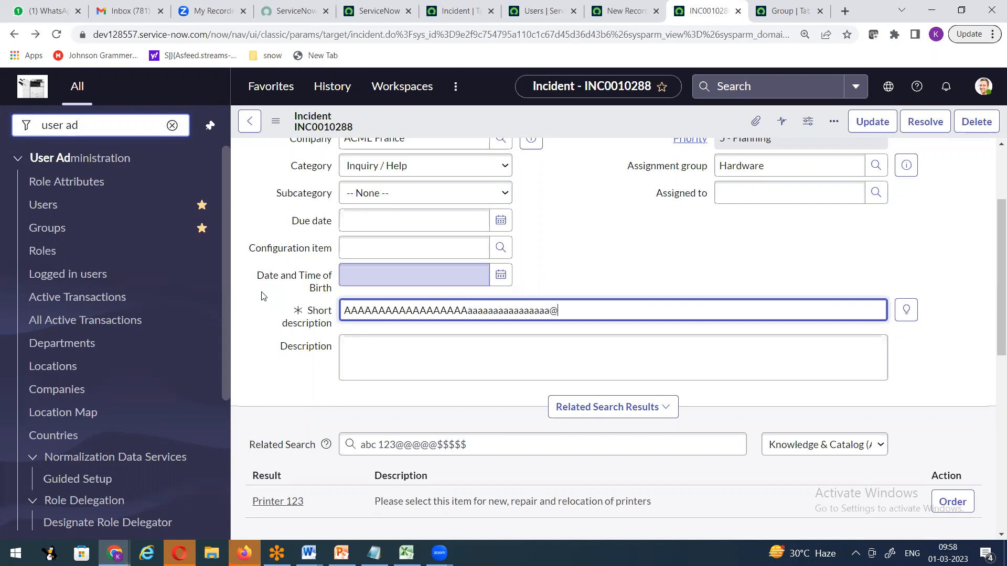
text(@@@@@@@@@@222222222222222)
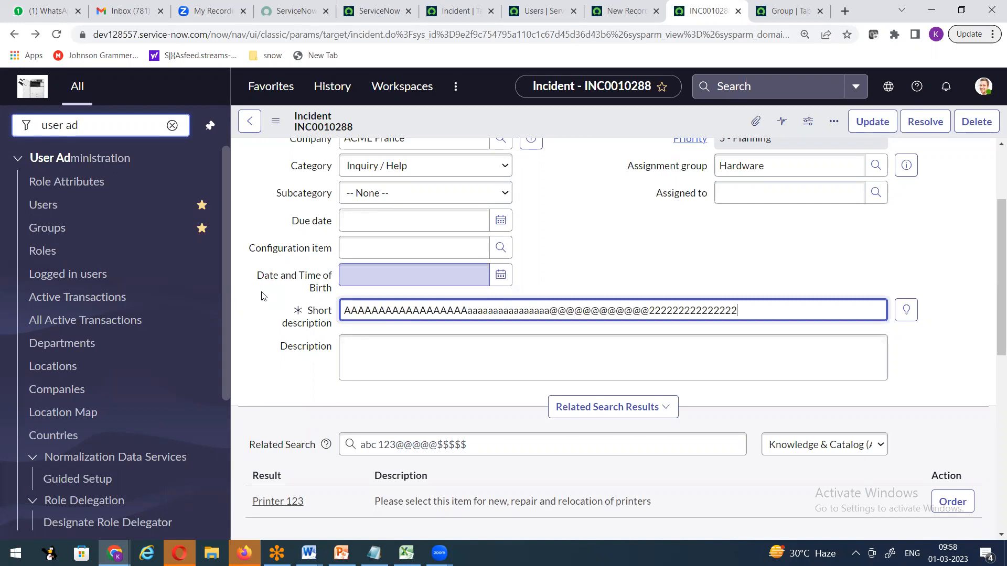
text(!!!)
drag(749, 310, 219, 297)
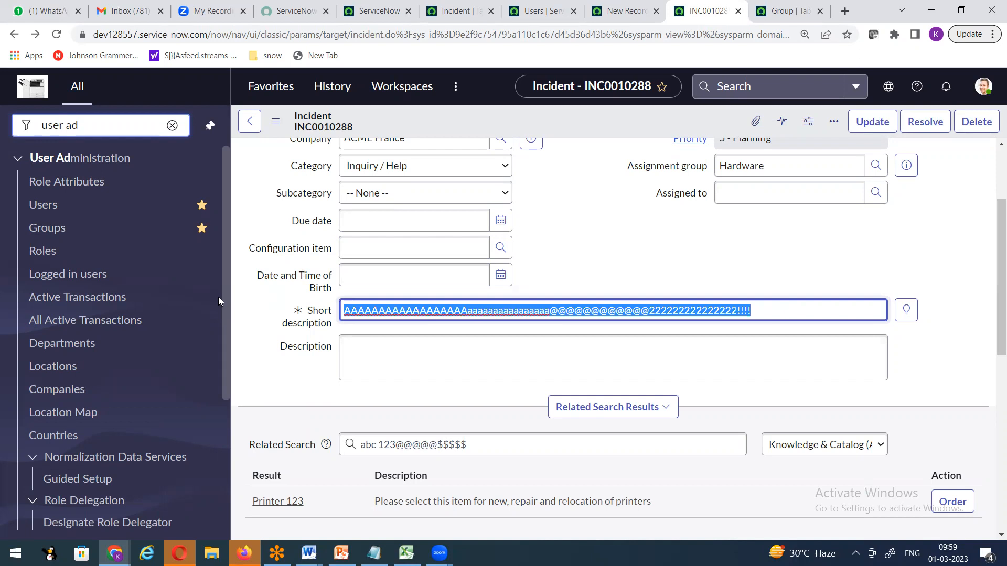
key(BackSpace)
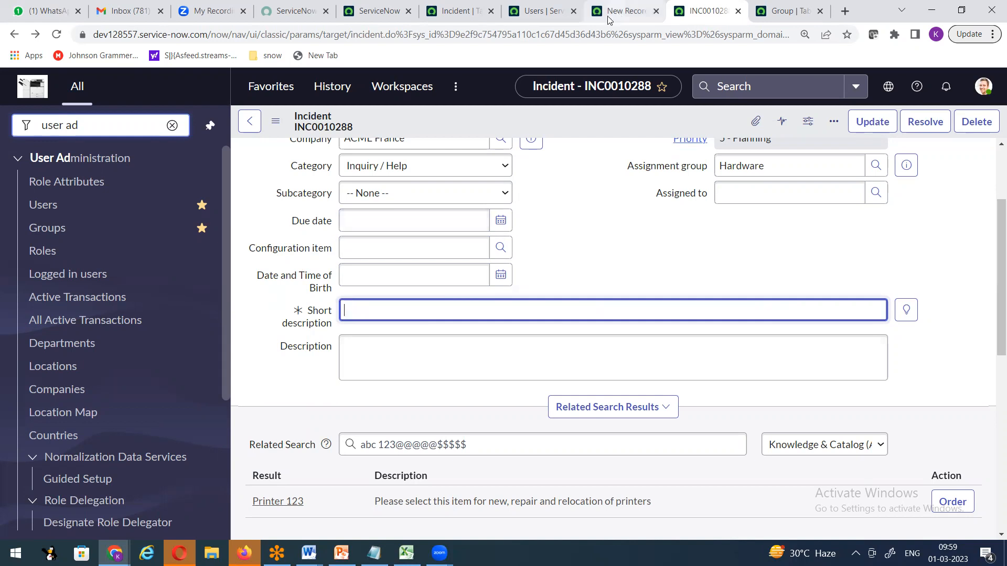
Filter the navigator for 'incident' and open the list of all incidents.
click(459, 12)
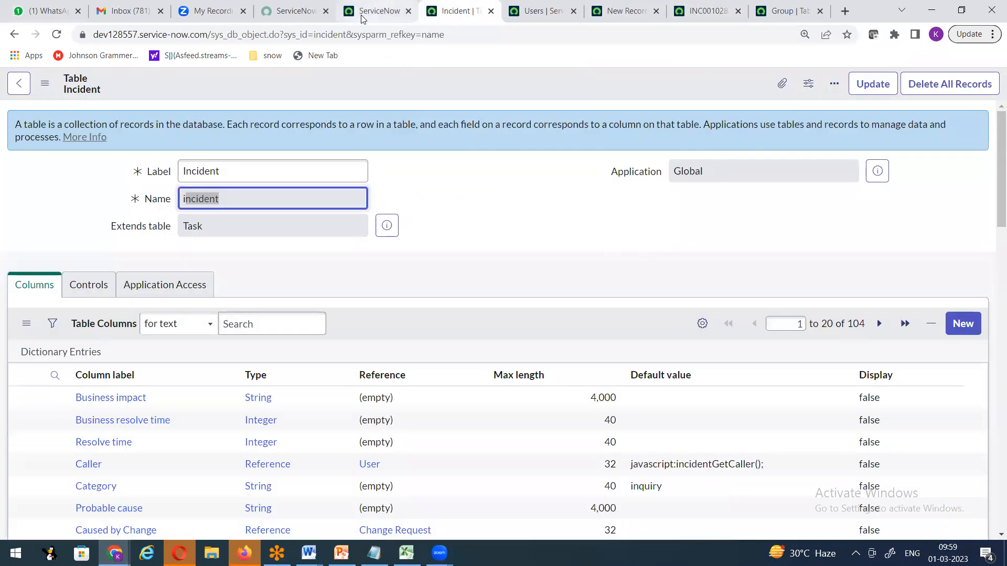
click(362, 16)
text(incident)
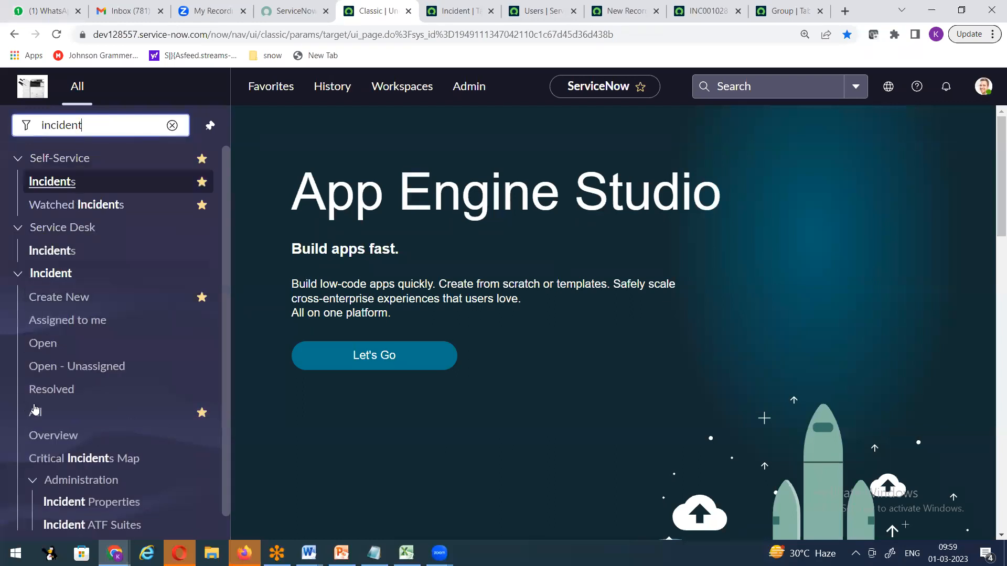
click(35, 412)
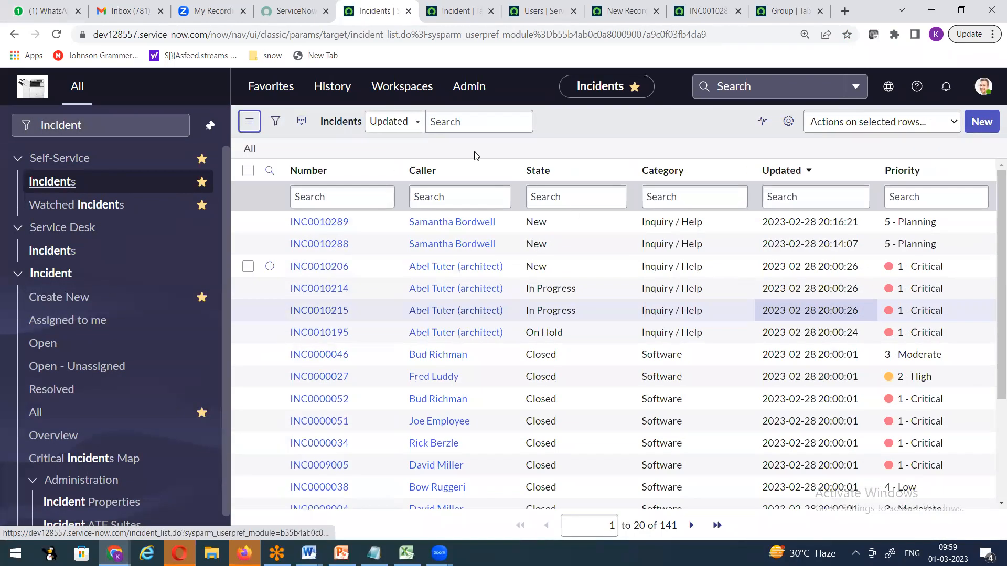
Open and close the profile options, then focus the Number, Updated and Priority column searches.
click(959, 99)
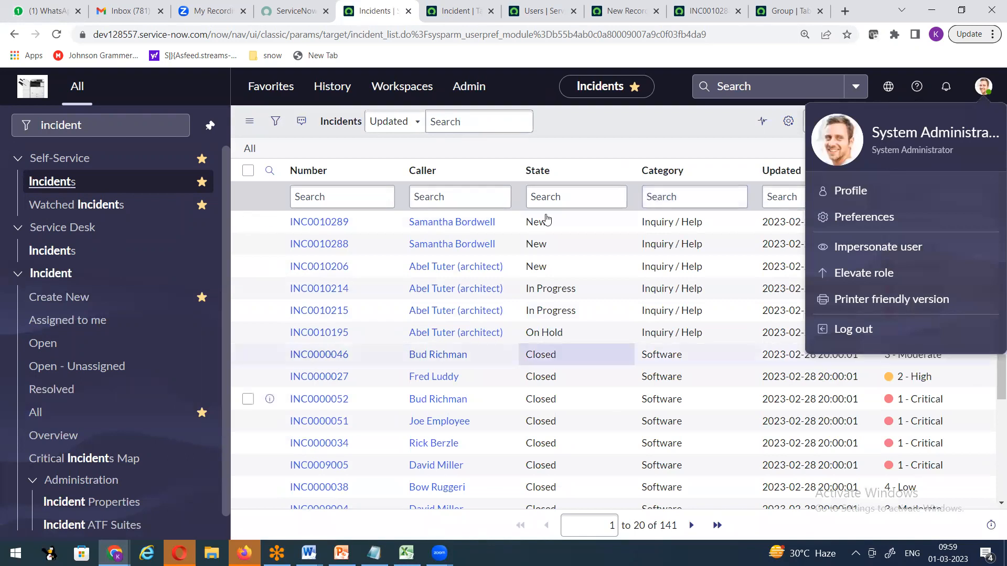
click(592, 120)
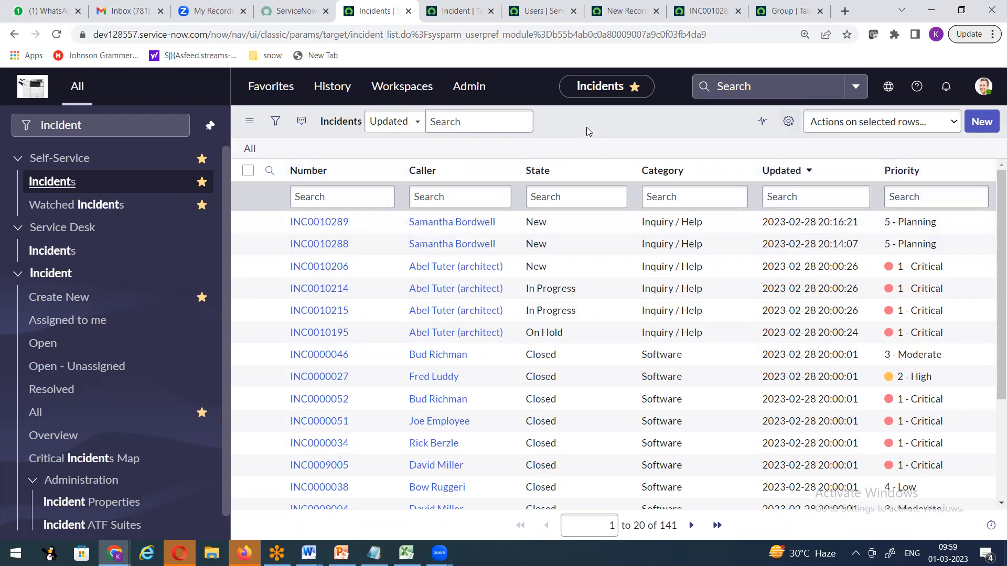
click(336, 202)
click(789, 197)
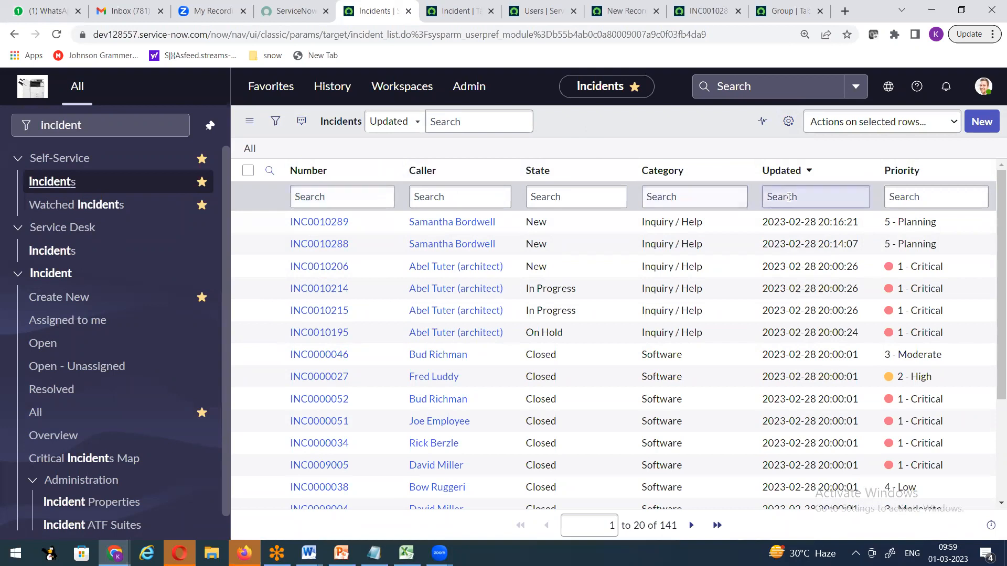
click(917, 196)
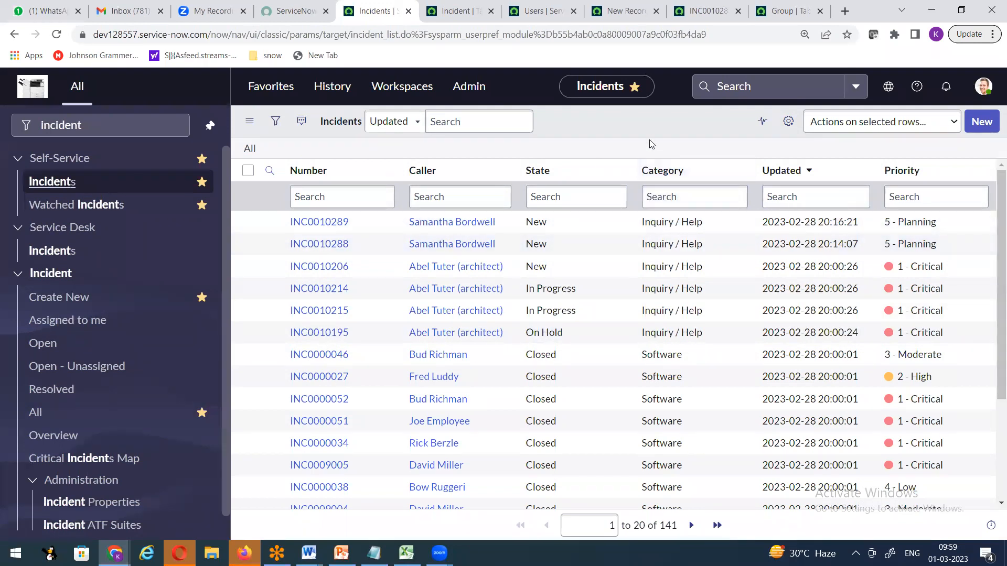
Remove Priority and Category from the list's selected columns and apply the change.
click(788, 122)
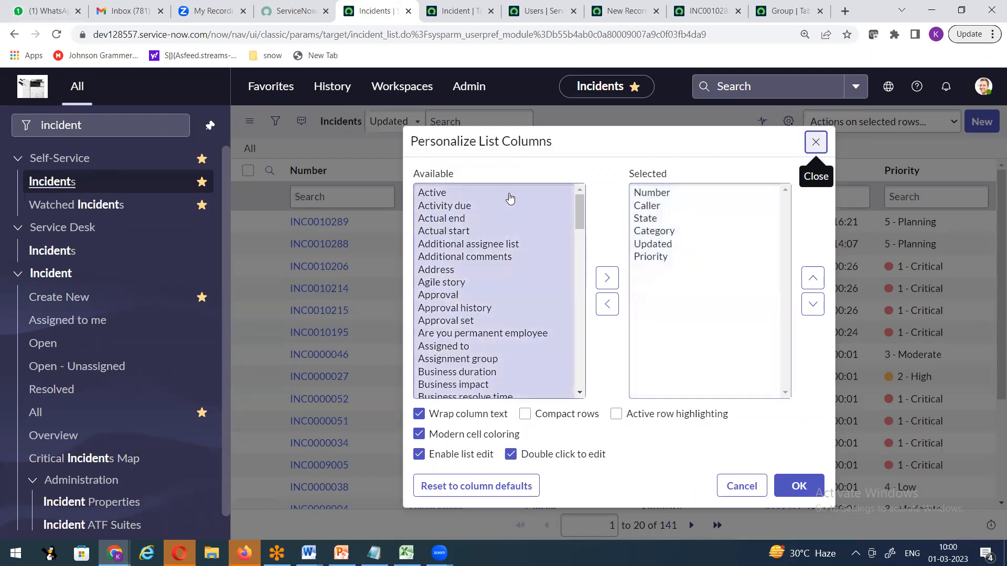
click(658, 260)
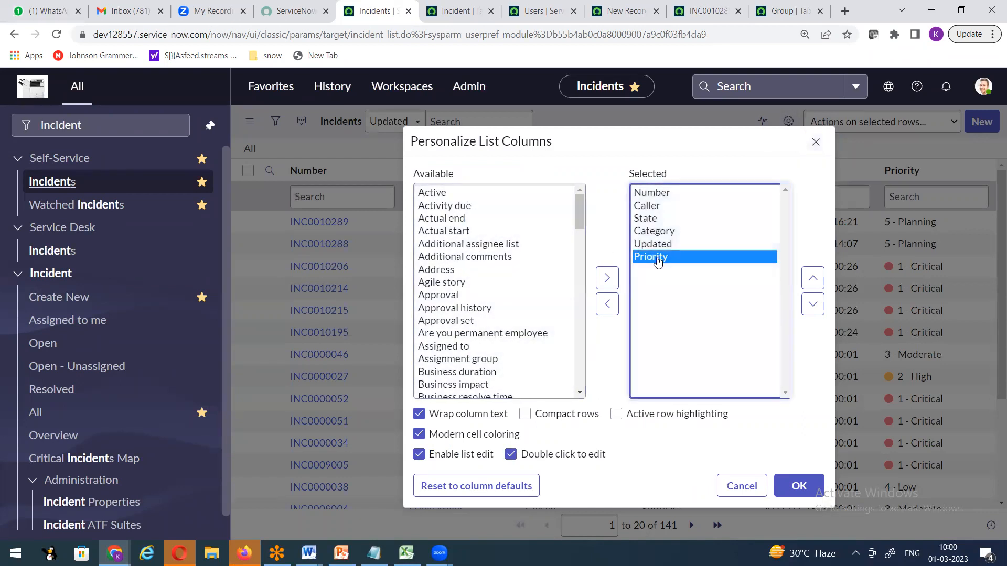
click(608, 304)
click(657, 233)
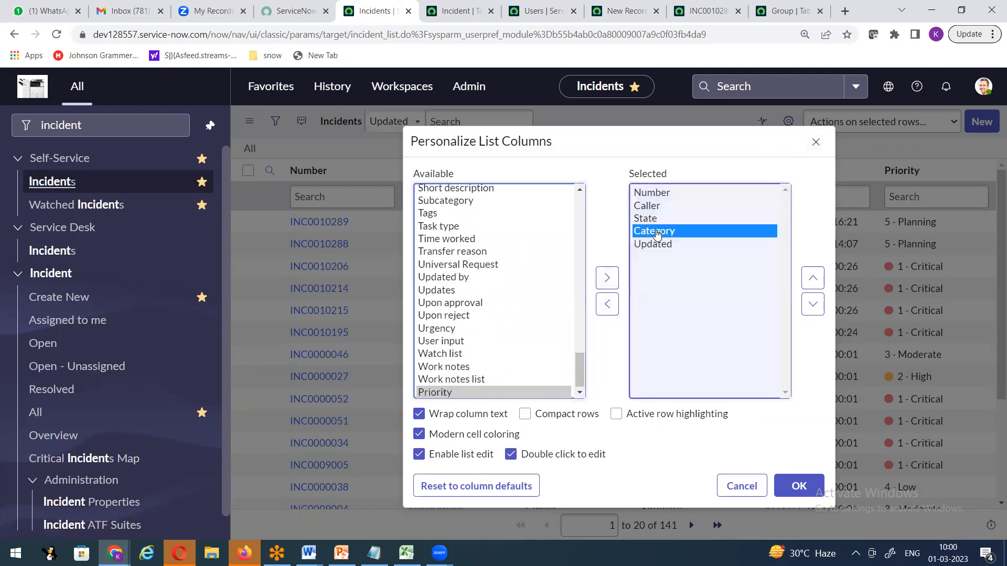
click(608, 304)
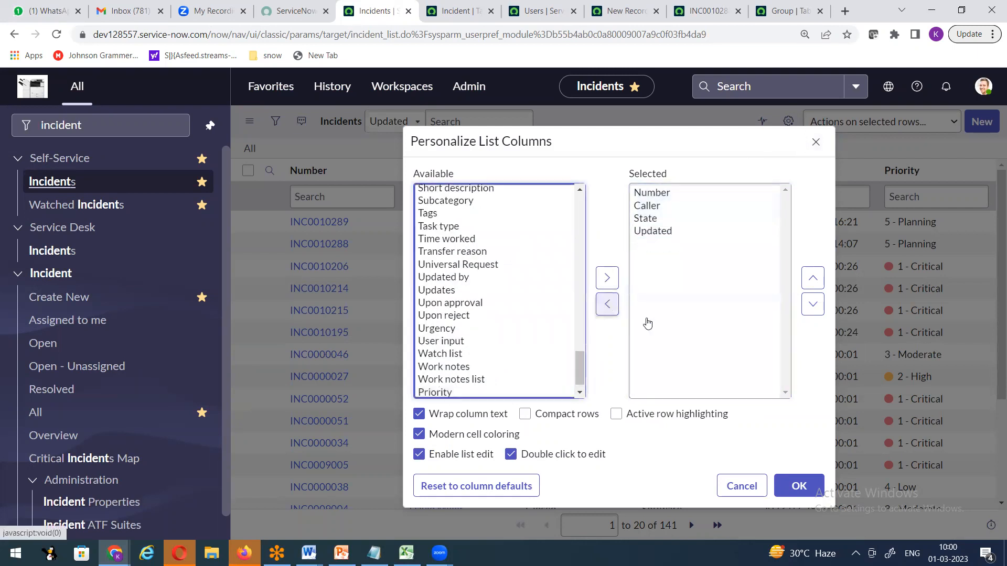
click(789, 489)
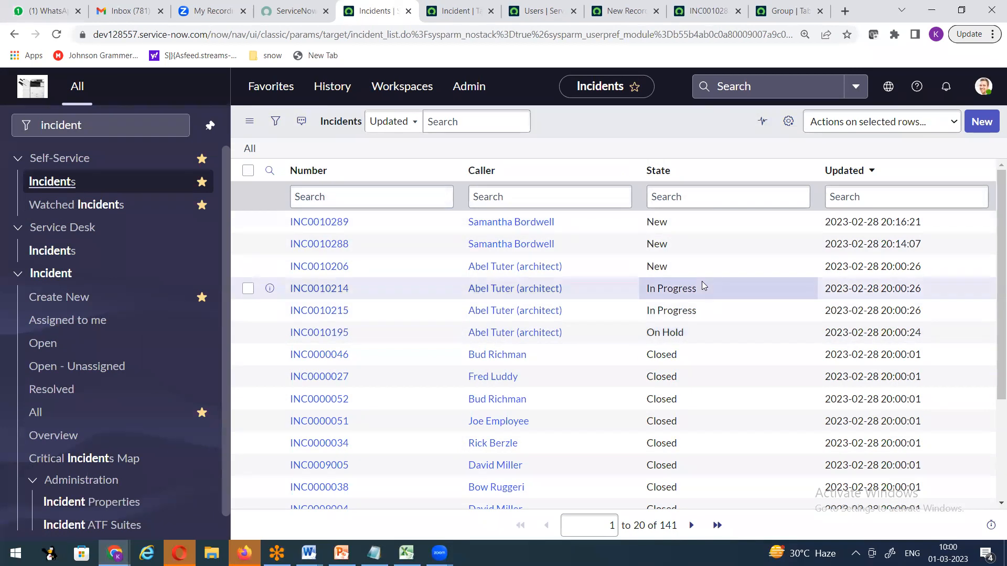
Add Company to the list columns above Updated, apply it, then reopen the column settings.
click(789, 122)
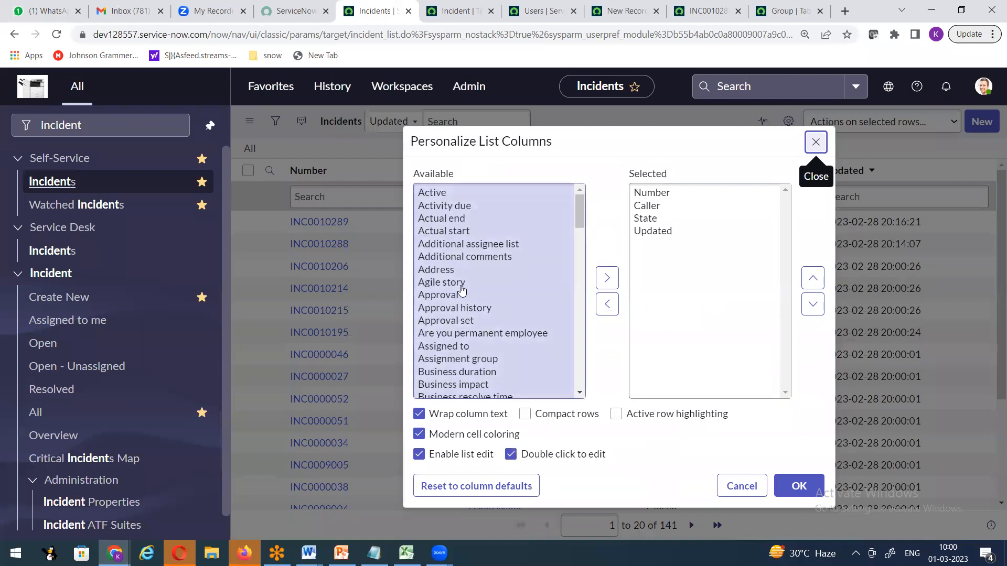
scroll(478, 349, down, 5)
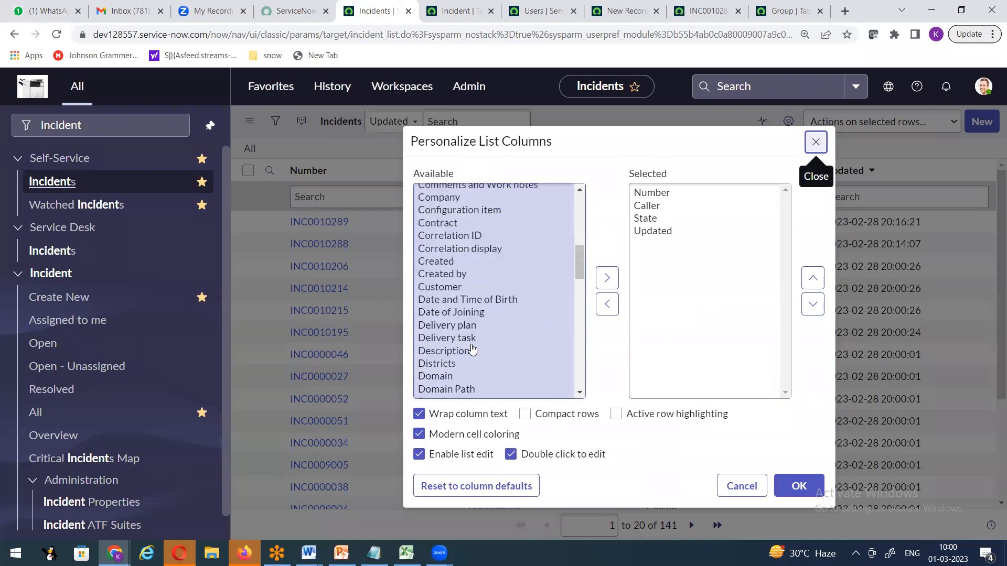
click(473, 349)
key(c)
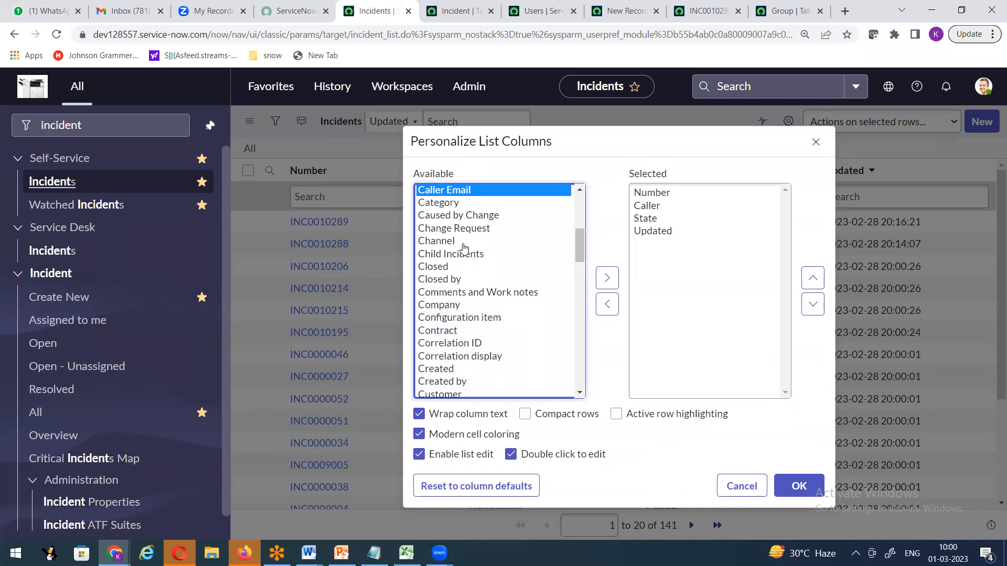
click(448, 306)
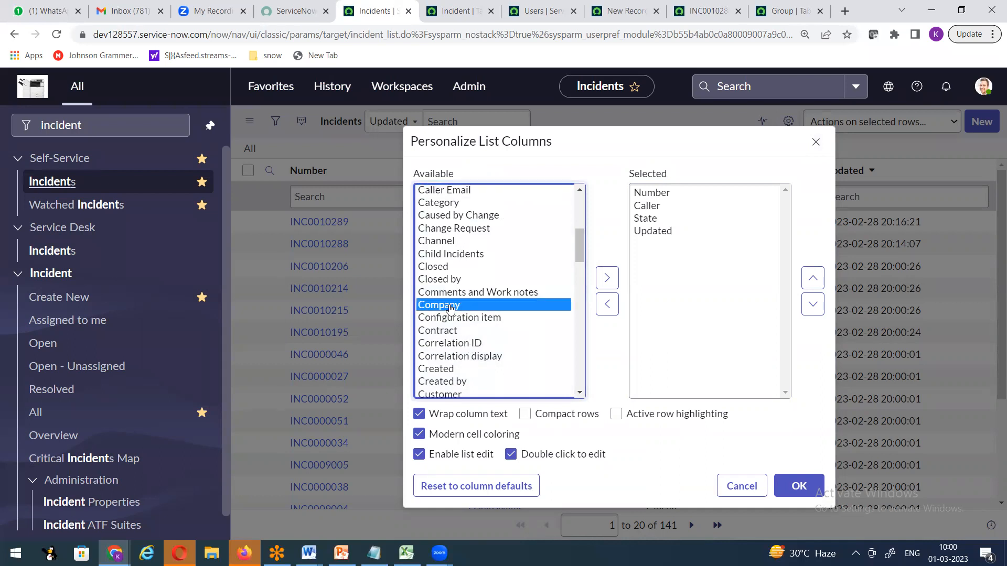
click(607, 279)
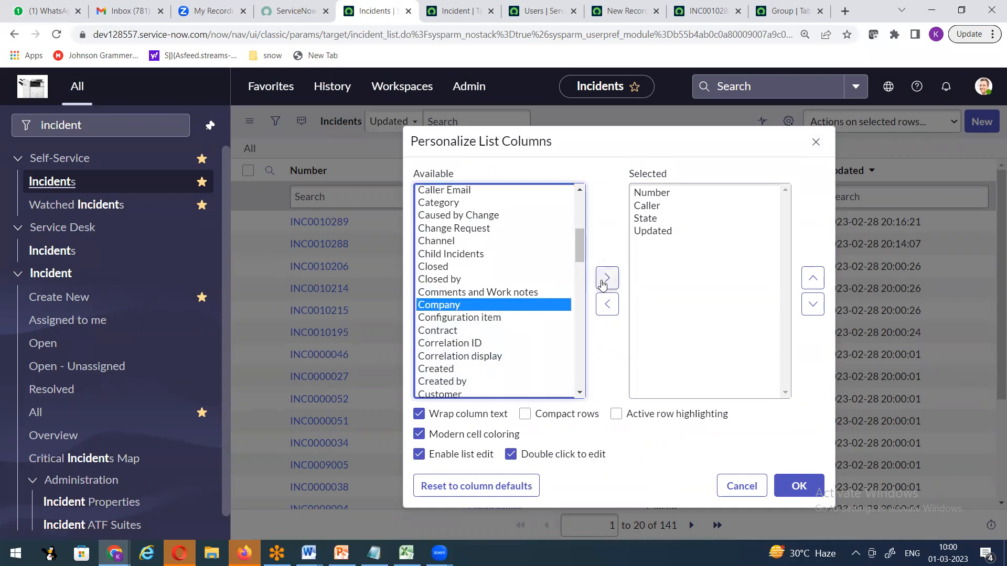
click(812, 278)
click(793, 487)
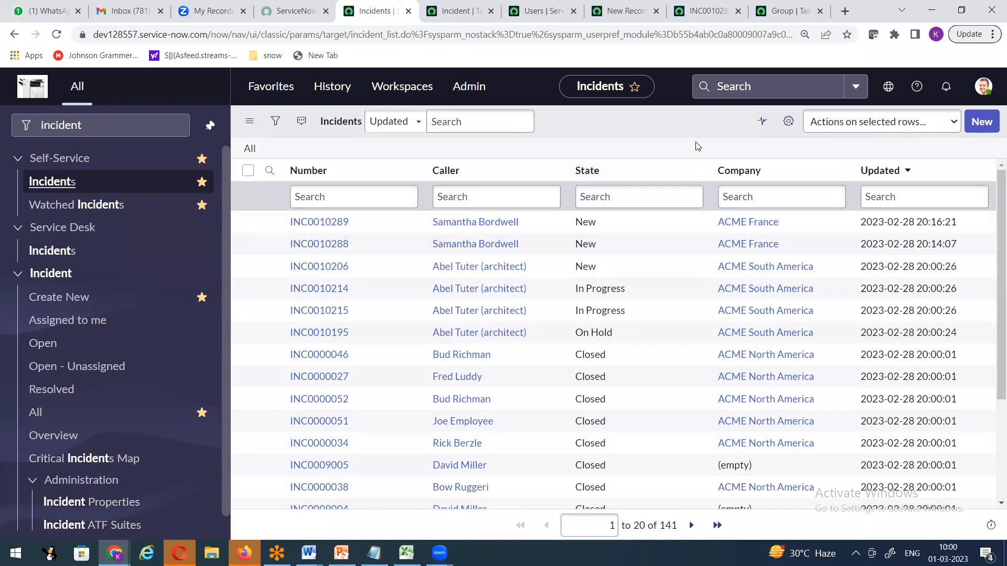
click(786, 121)
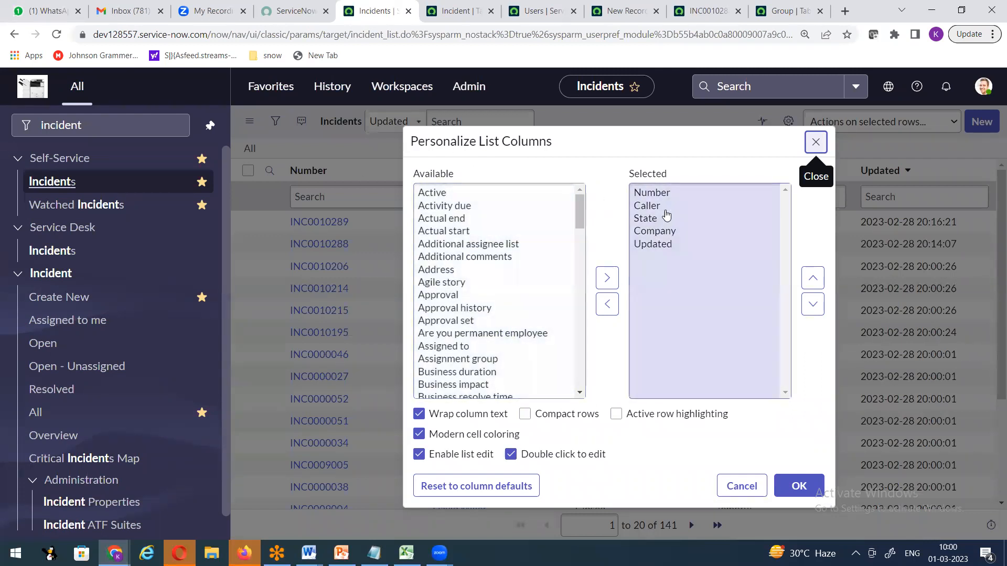
Confirm the column settings with OK, then open and close the user profile menu twice.
click(801, 487)
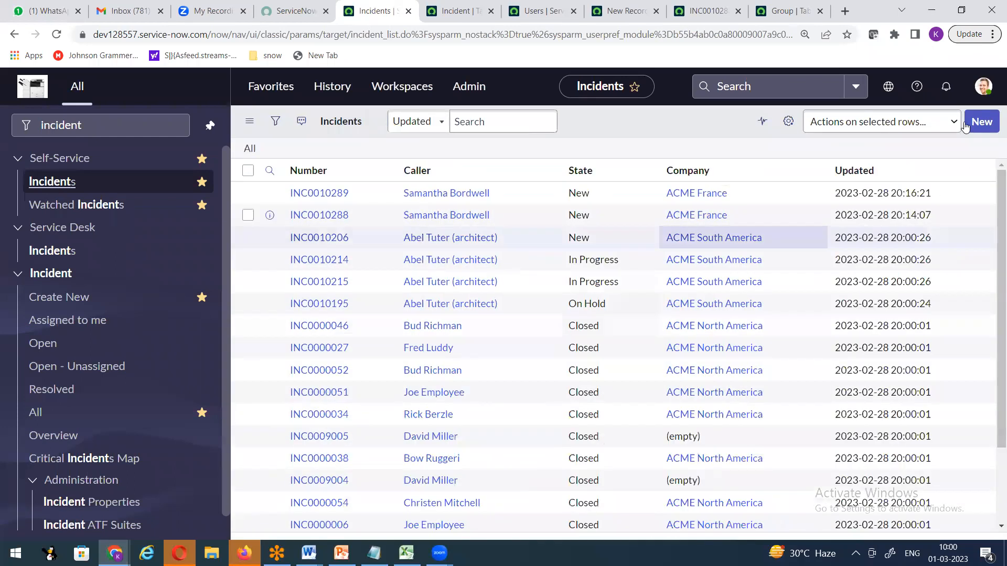
click(982, 91)
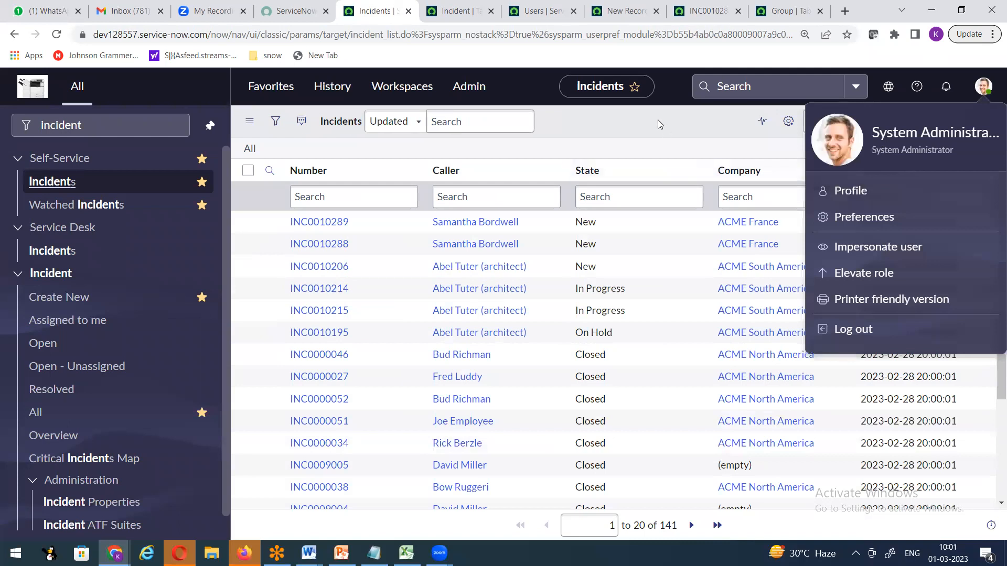
click(713, 157)
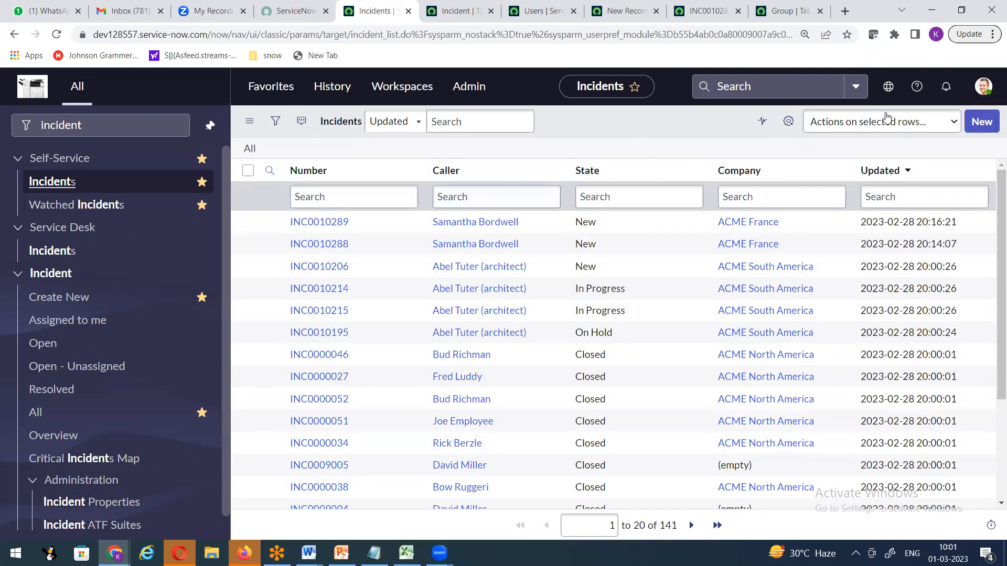
click(983, 87)
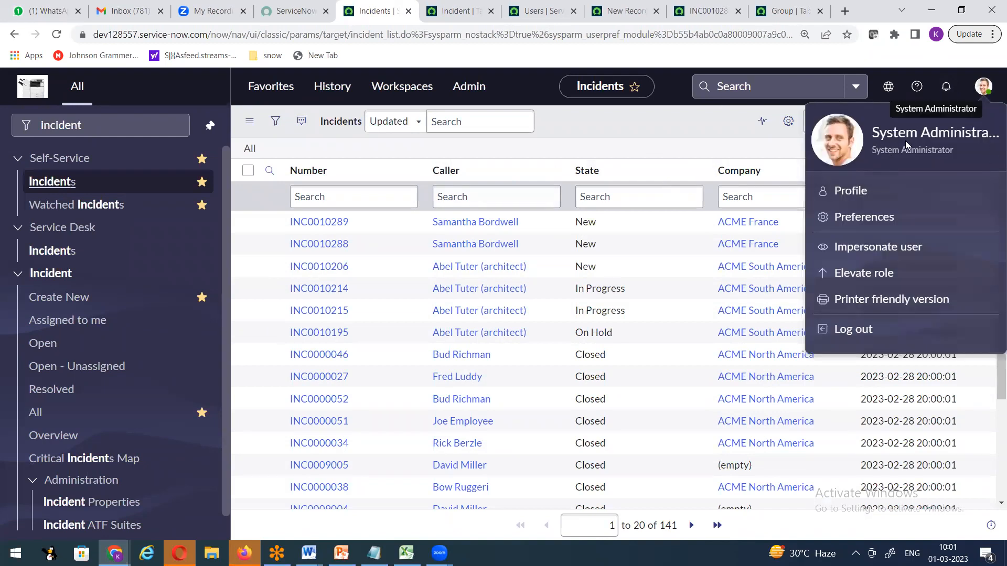
click(606, 135)
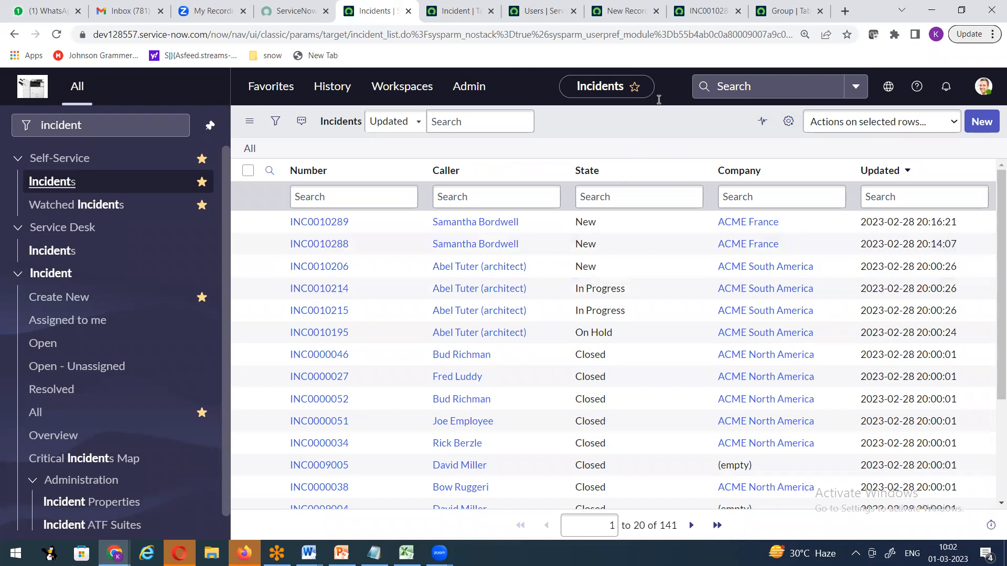
Open INC0010289 in a new tab and launch its Configure > Form Layout page.
click(454, 10)
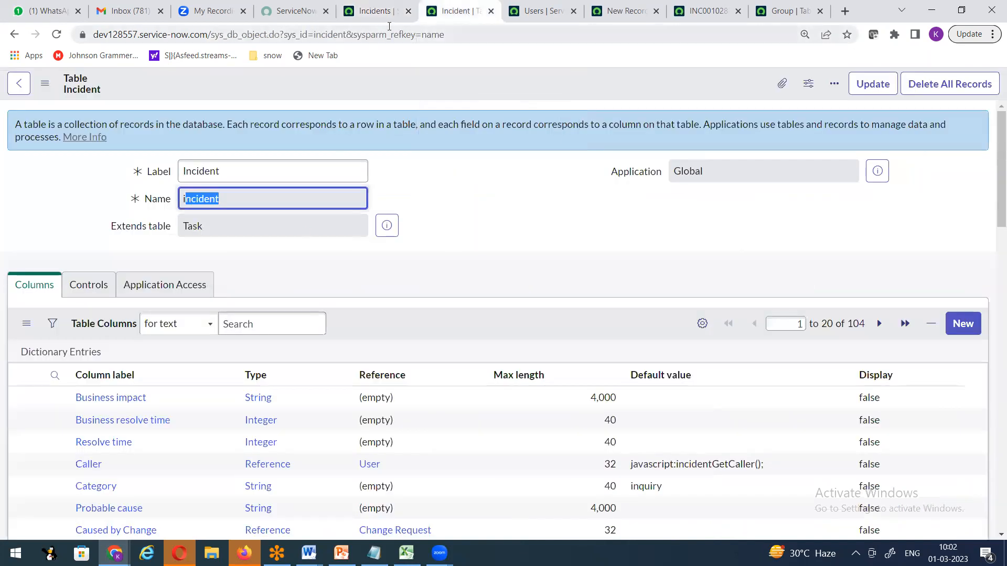
click(382, 13)
right_click(294, 223)
click(306, 234)
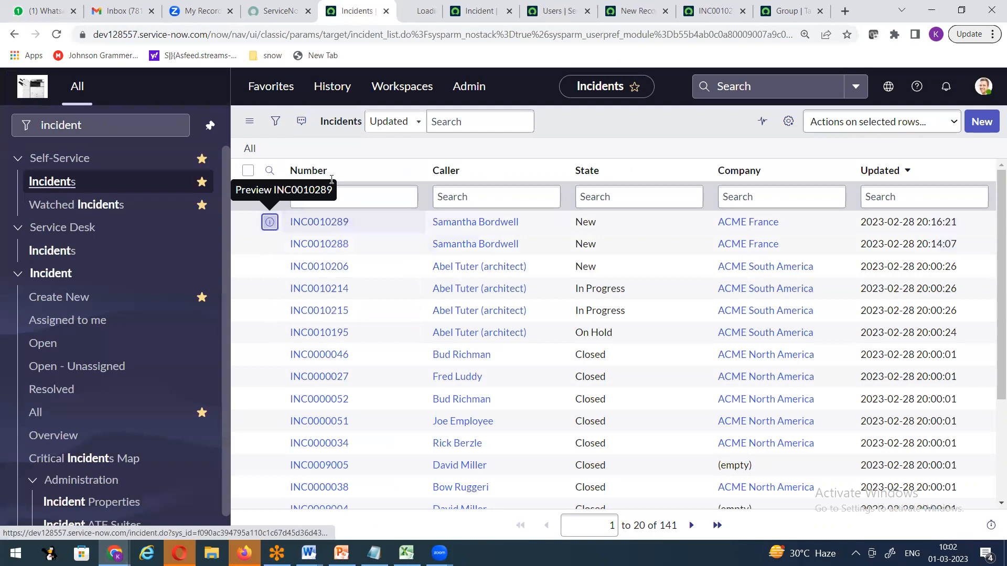
click(423, 12)
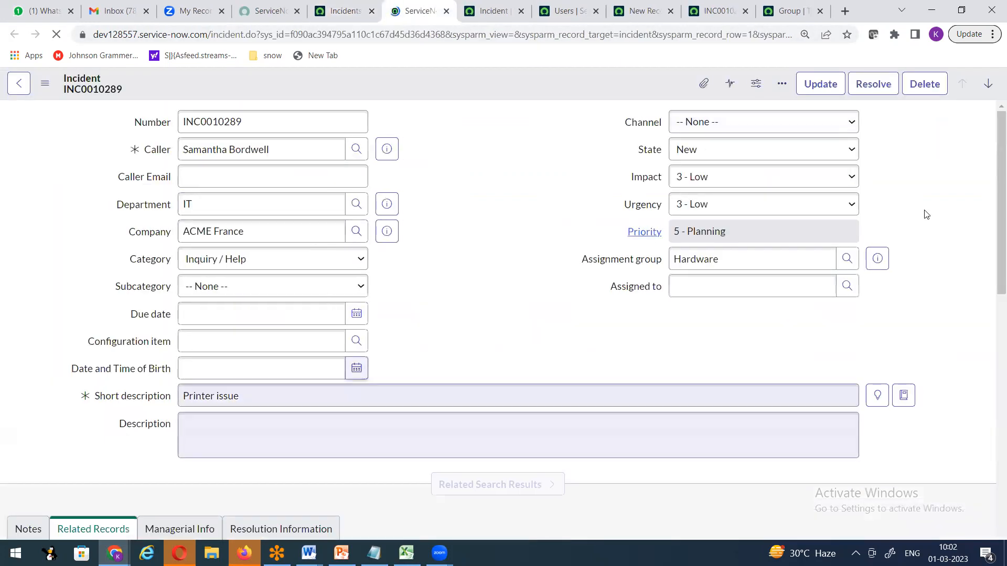
right_click(431, 117)
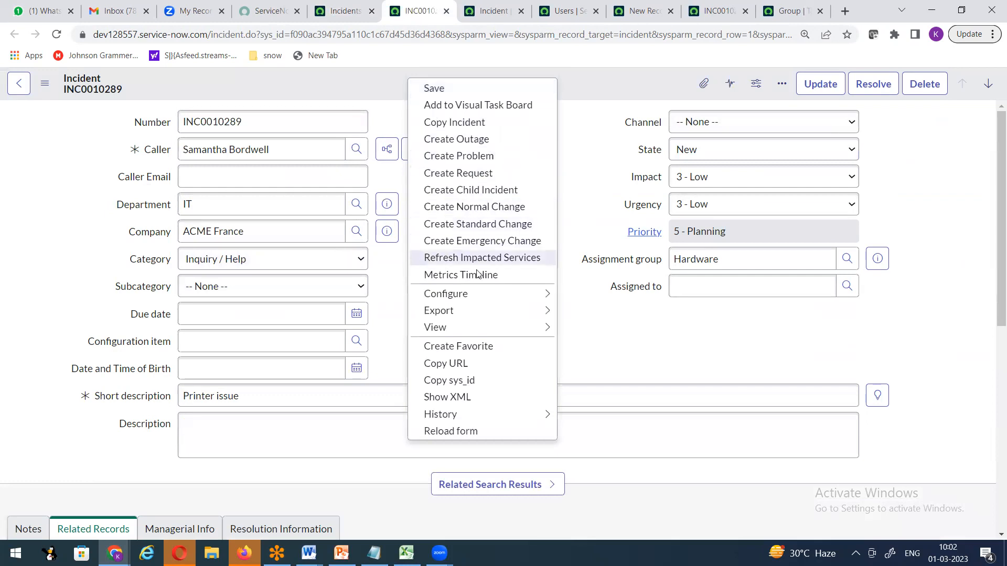
mouse_move(473, 298)
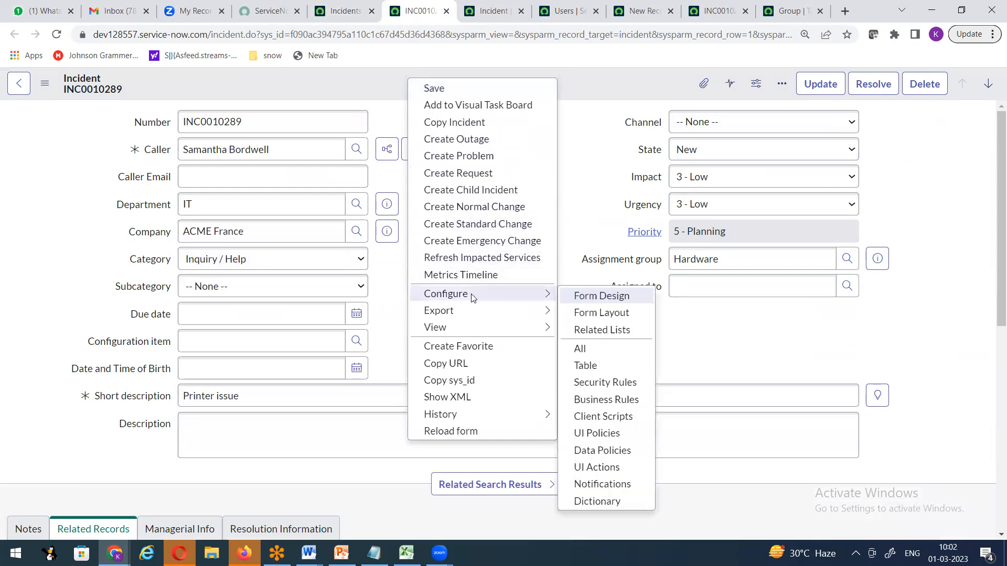
click(603, 313)
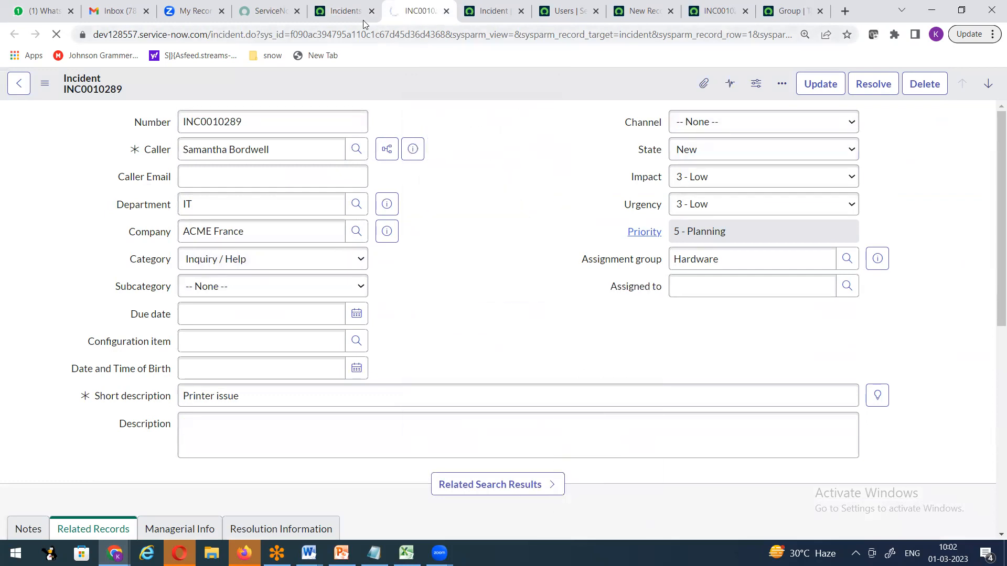
Open INC0010289 again, rearrange the tabs and compare its form with the layout page.
click(341, 12)
right_click(294, 222)
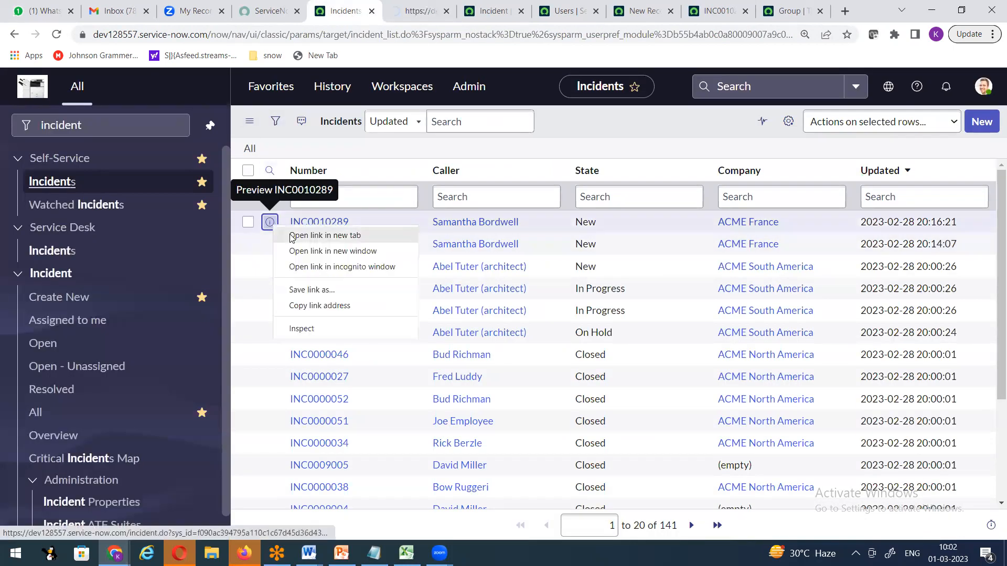
click(314, 227)
click(375, 12)
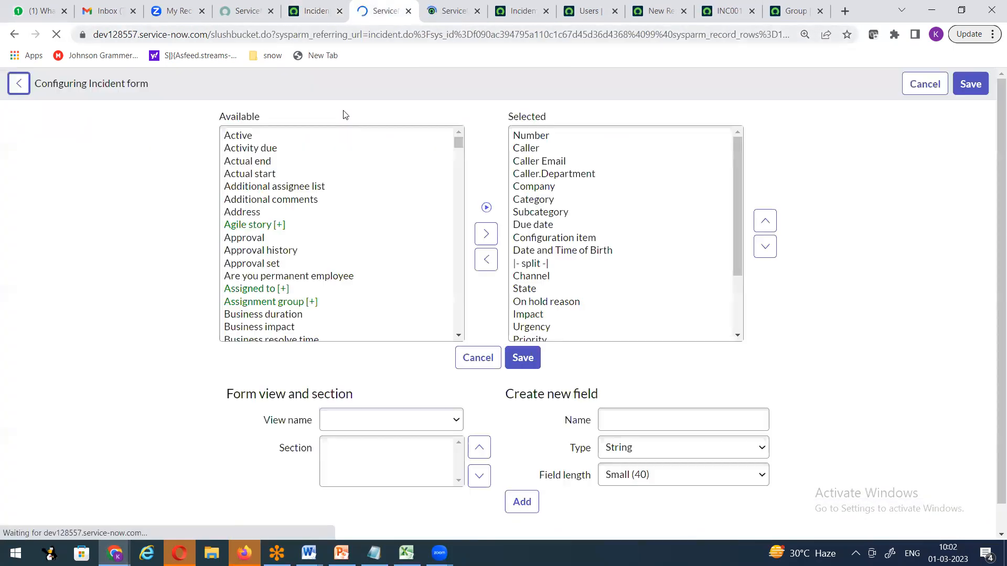
click(433, 13)
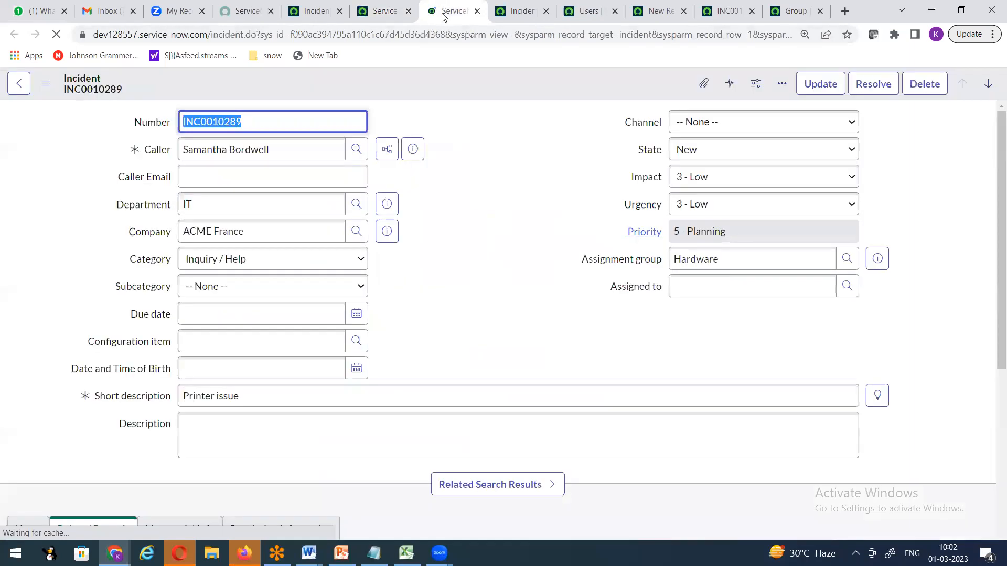
drag(387, 15, 455, 18)
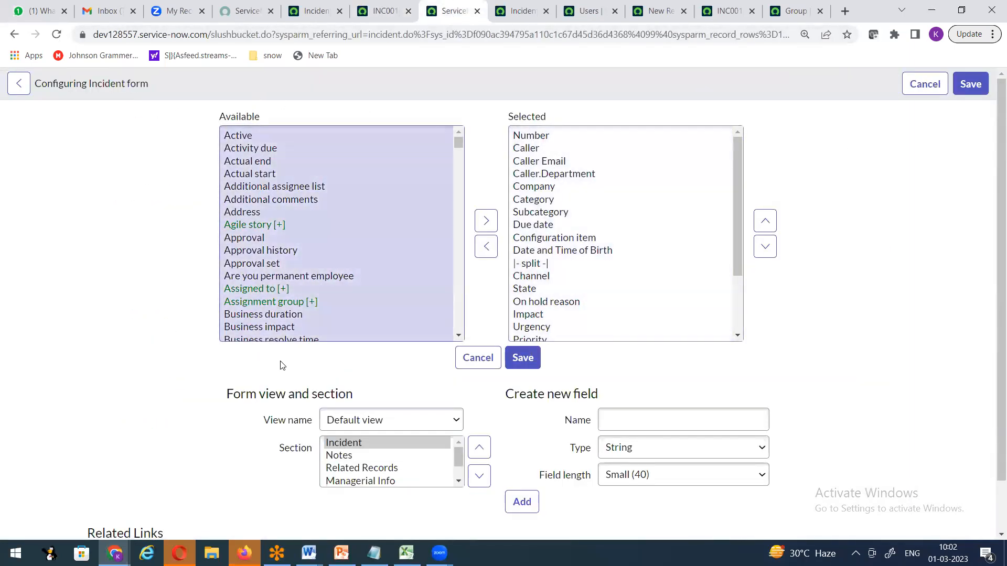
click(385, 18)
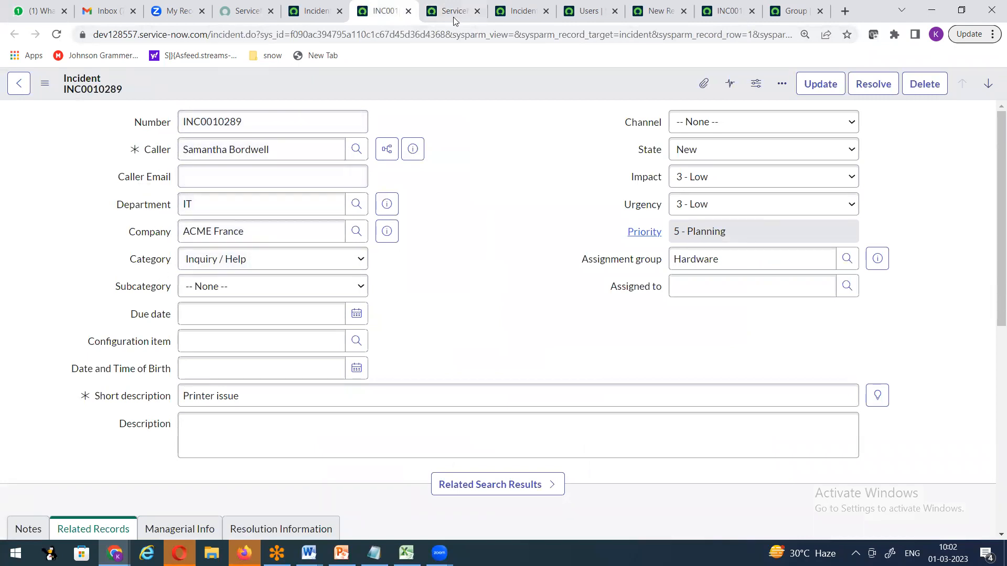
drag(455, 18, 387, 15)
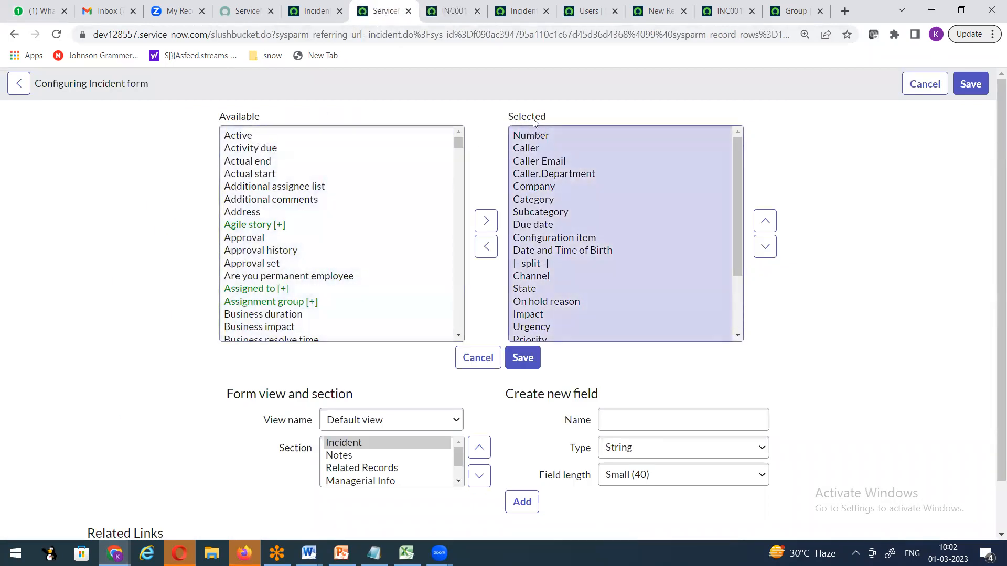
click(451, 11)
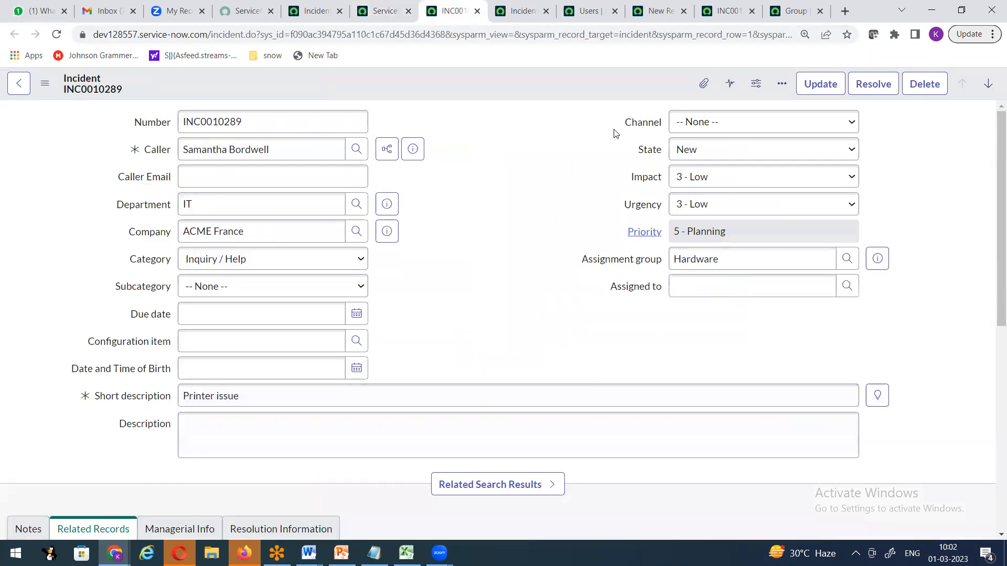
click(370, 11)
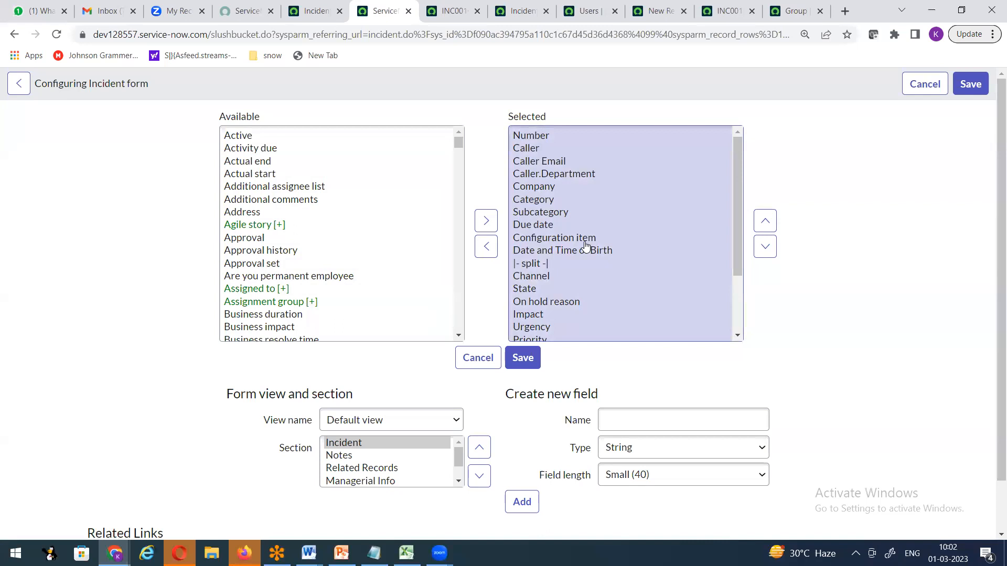
click(454, 20)
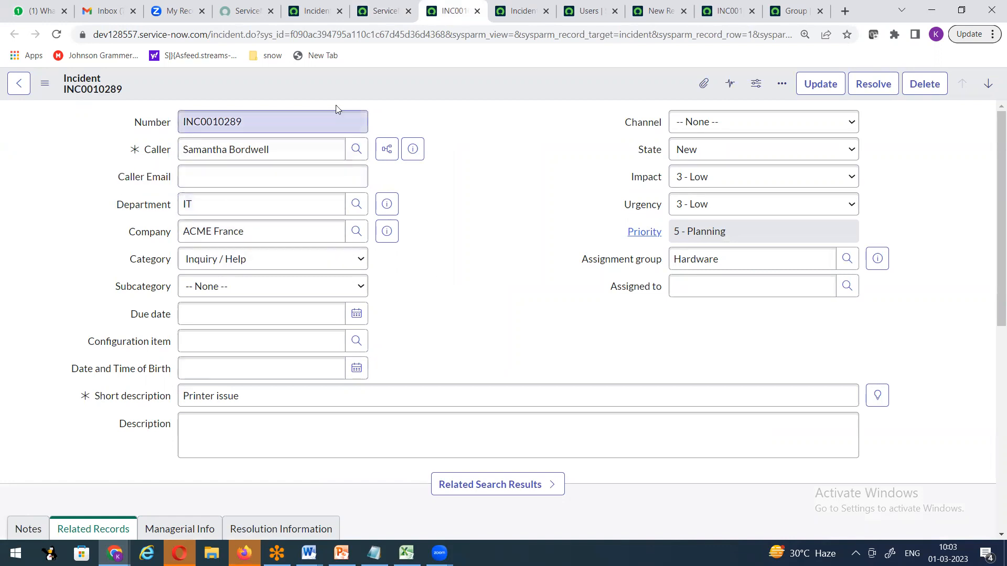
click(379, 11)
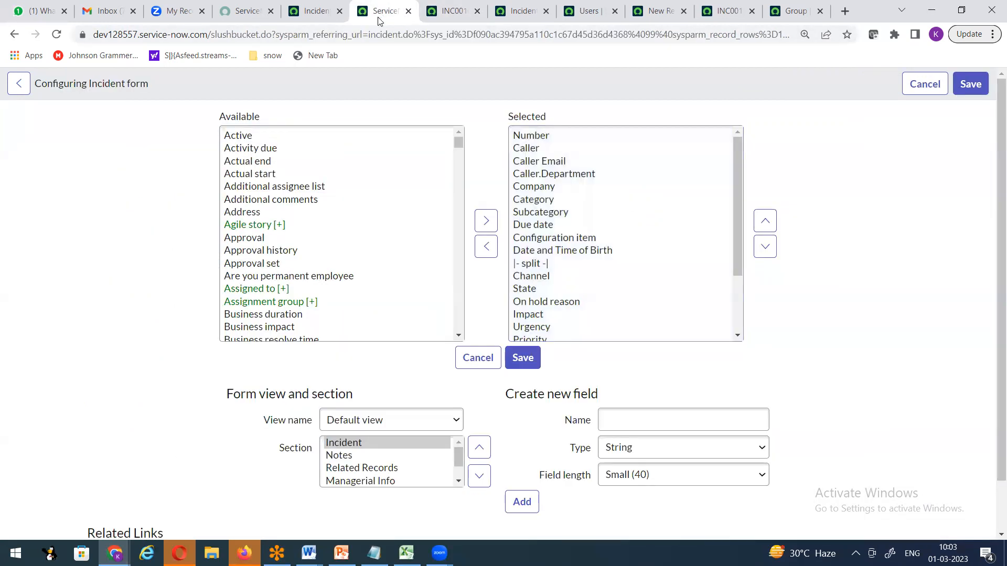
Remove Caller Email and Caller.Department from the form layout and save it.
click(537, 162)
click(486, 251)
click(565, 163)
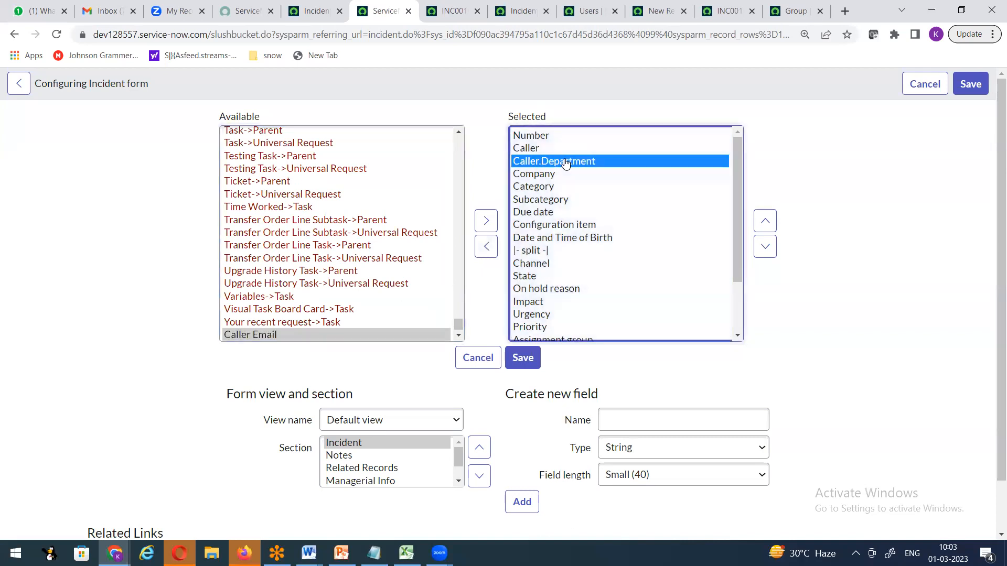
click(487, 246)
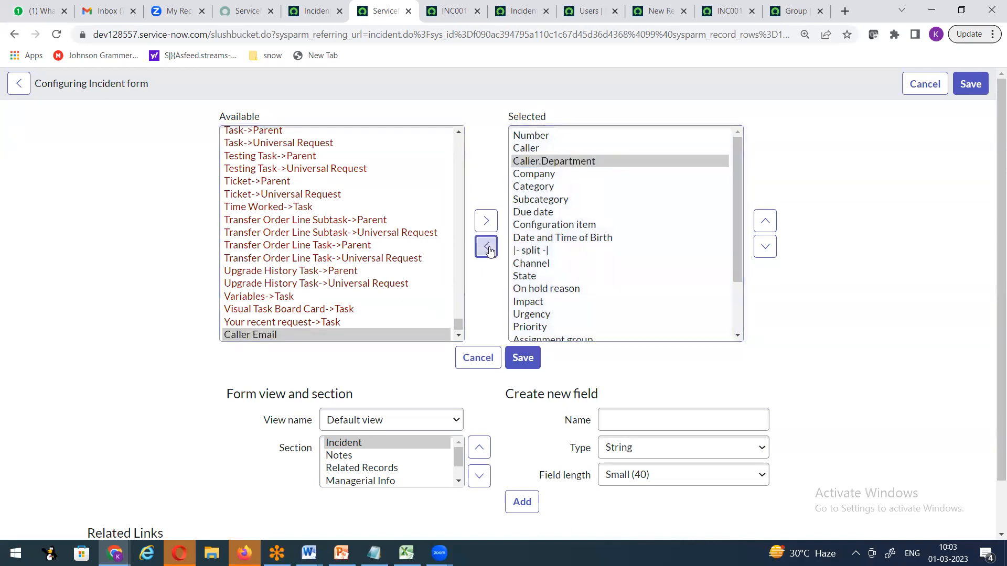
click(526, 356)
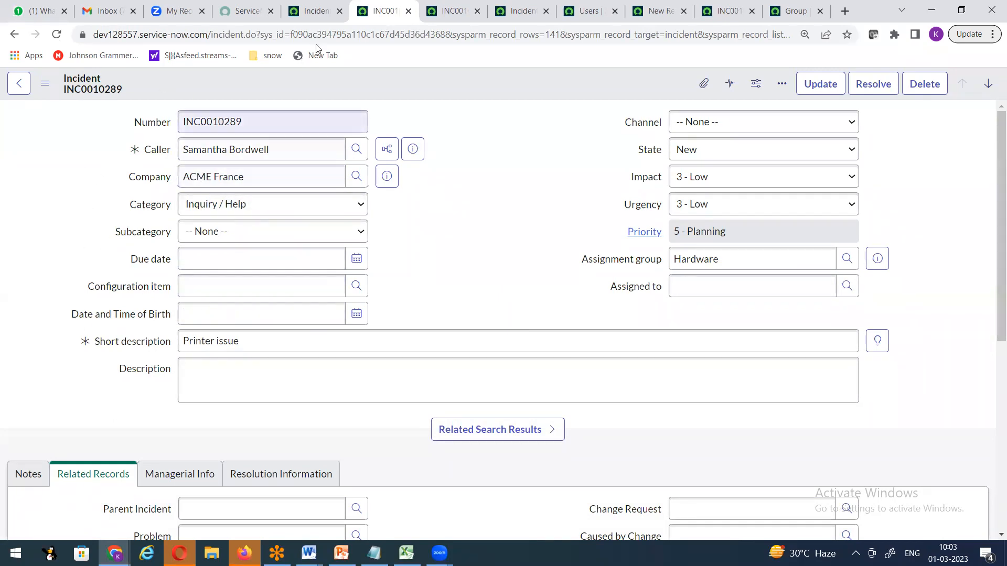
Through Configure > Form Layout, insert Caller Email directly below Caller and save the layout.
right_click(367, 88)
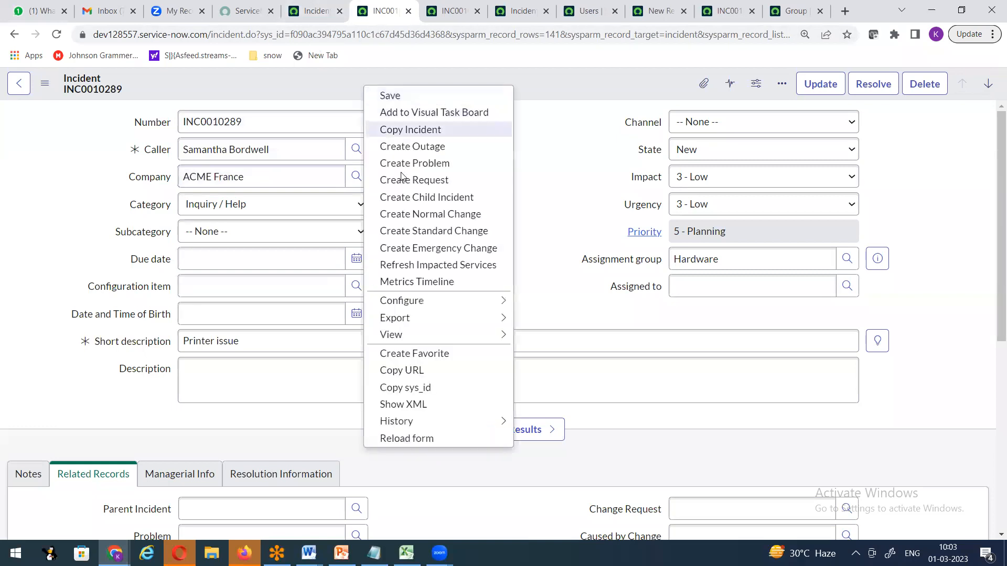
mouse_move(420, 300)
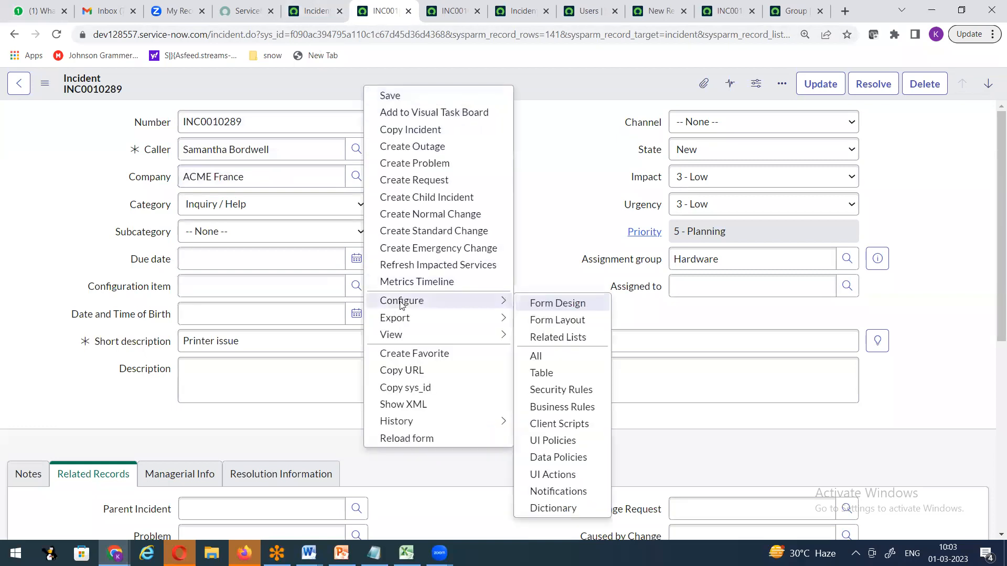
click(565, 327)
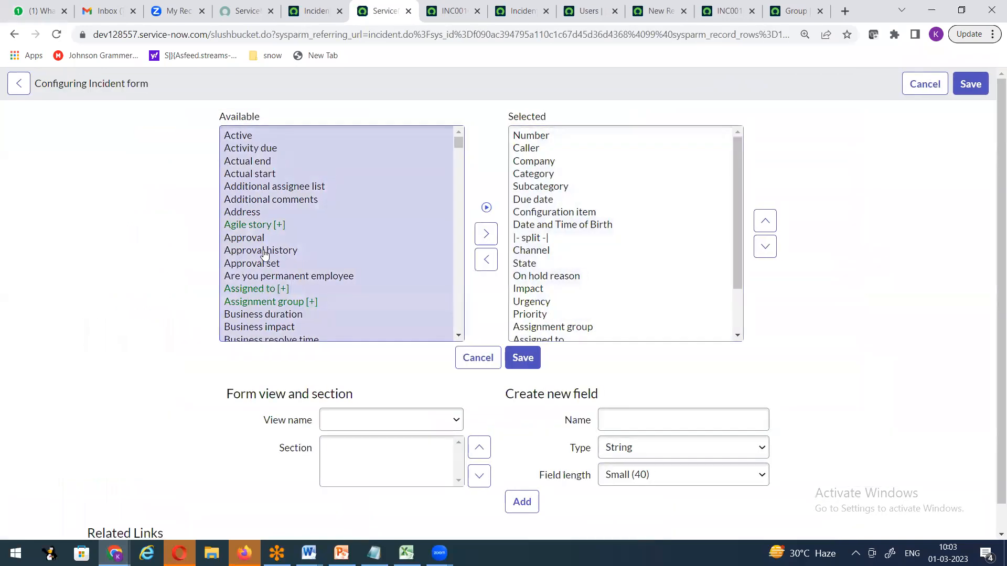
click(264, 252)
key(c)
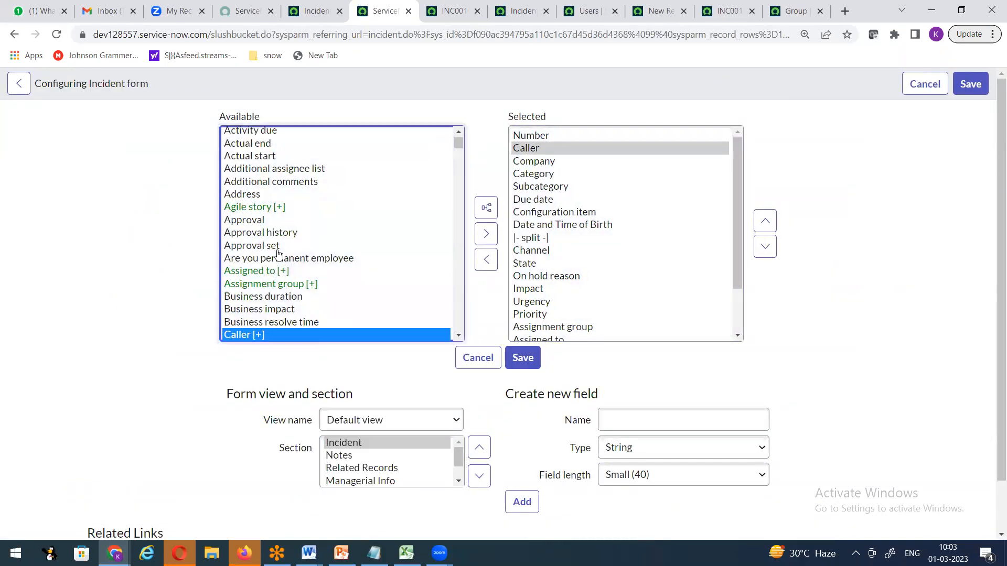
click(458, 336)
click(458, 337)
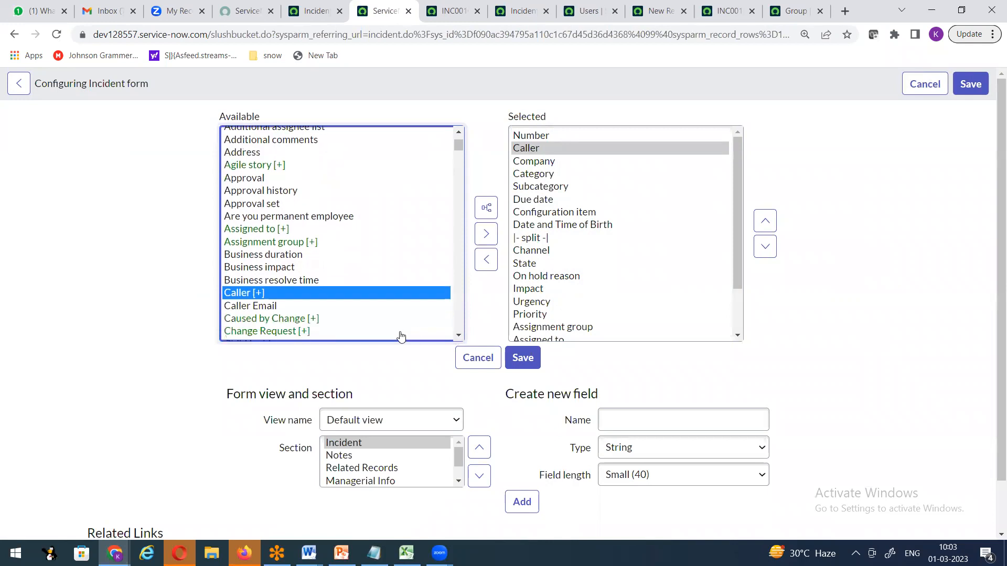
click(283, 307)
click(531, 149)
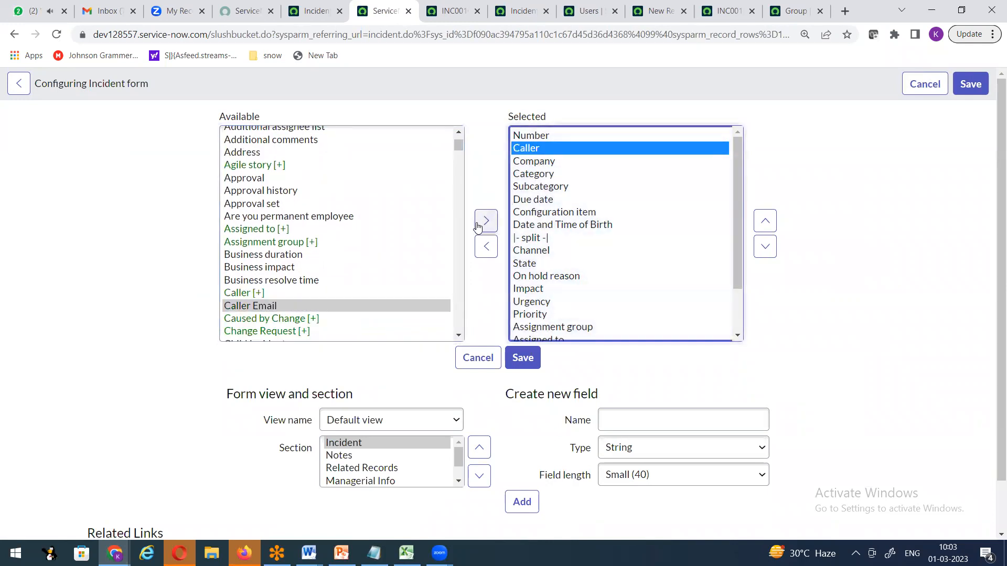
click(485, 220)
click(523, 356)
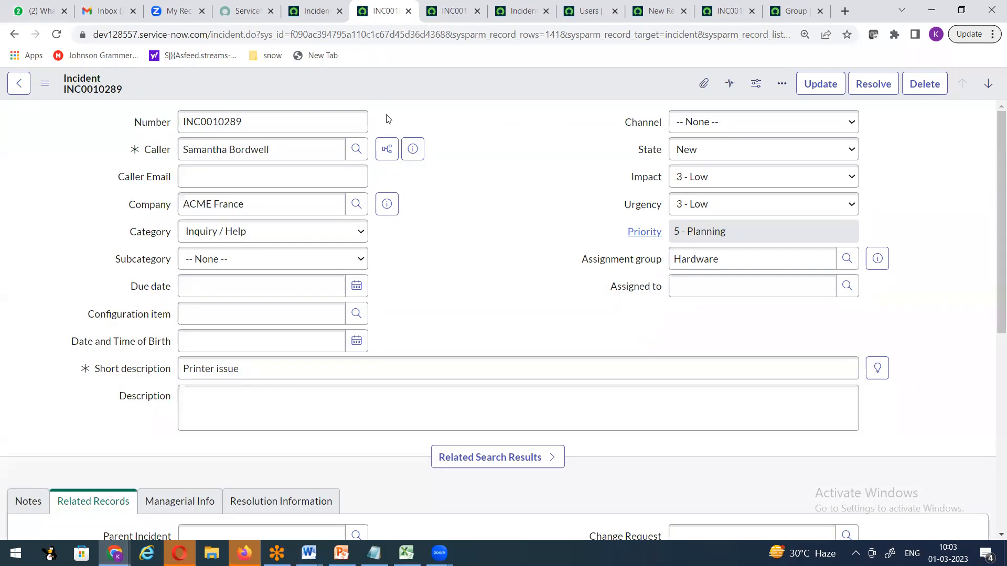
right_click(385, 86)
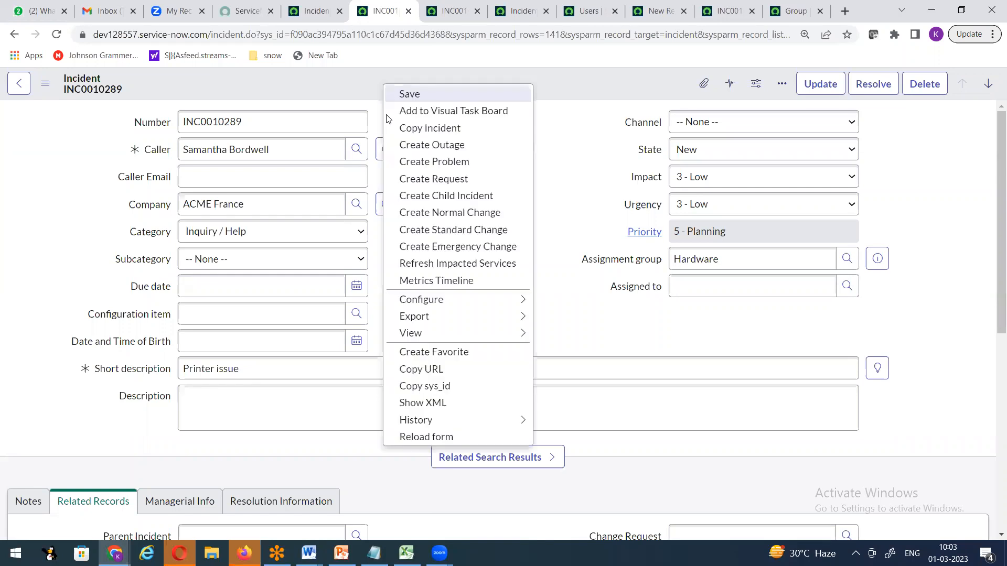
mouse_move(446, 304)
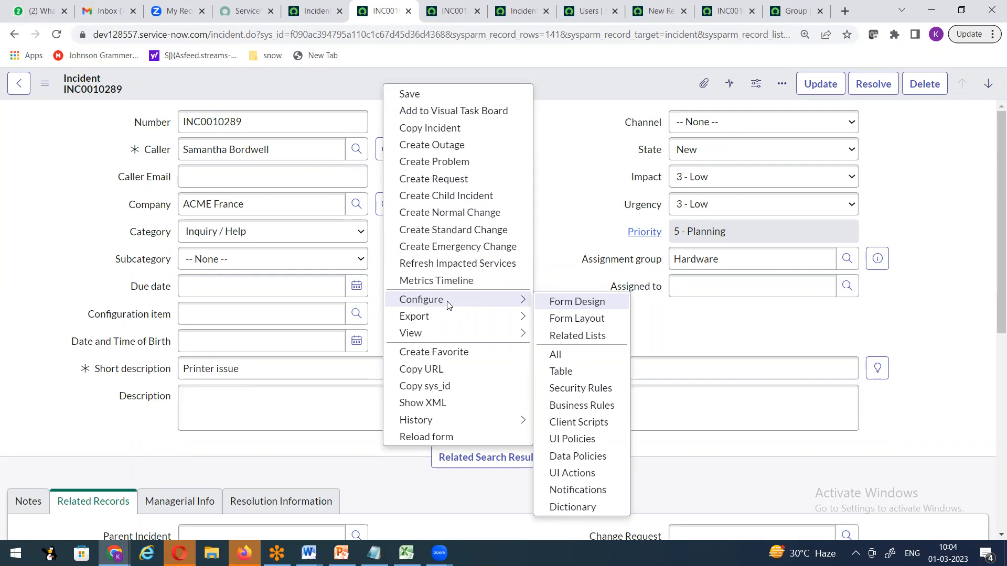
click(564, 184)
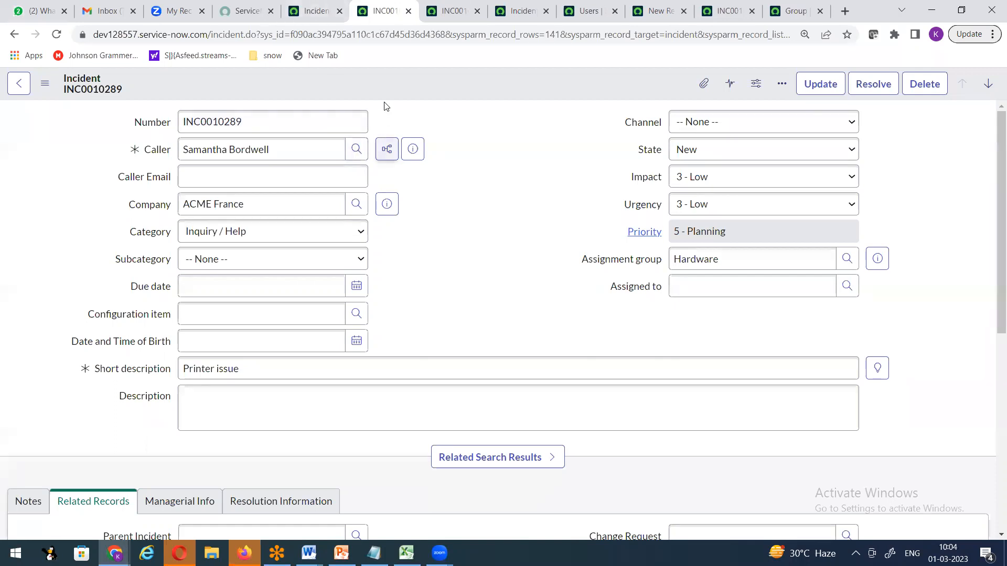
right_click(386, 83)
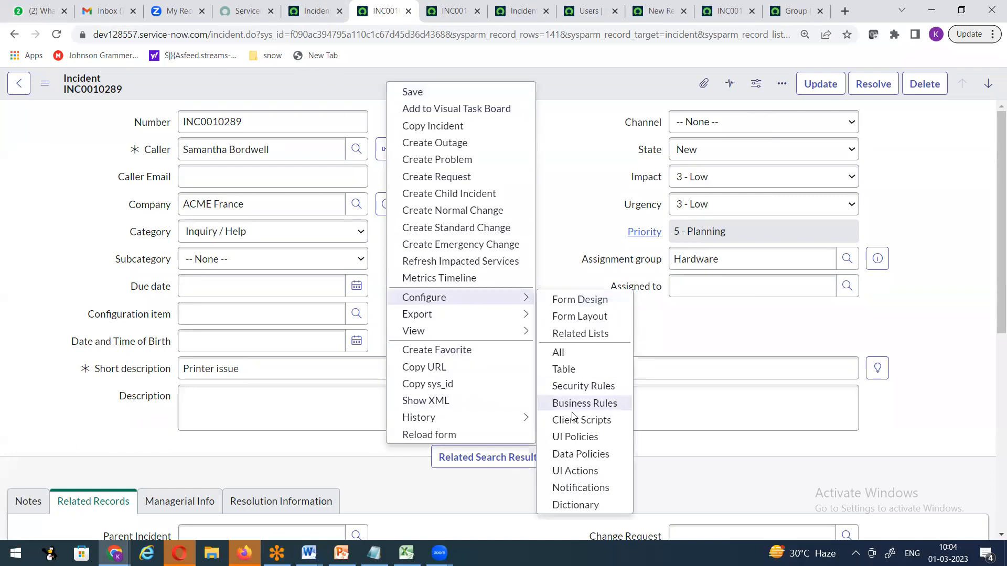
click(570, 197)
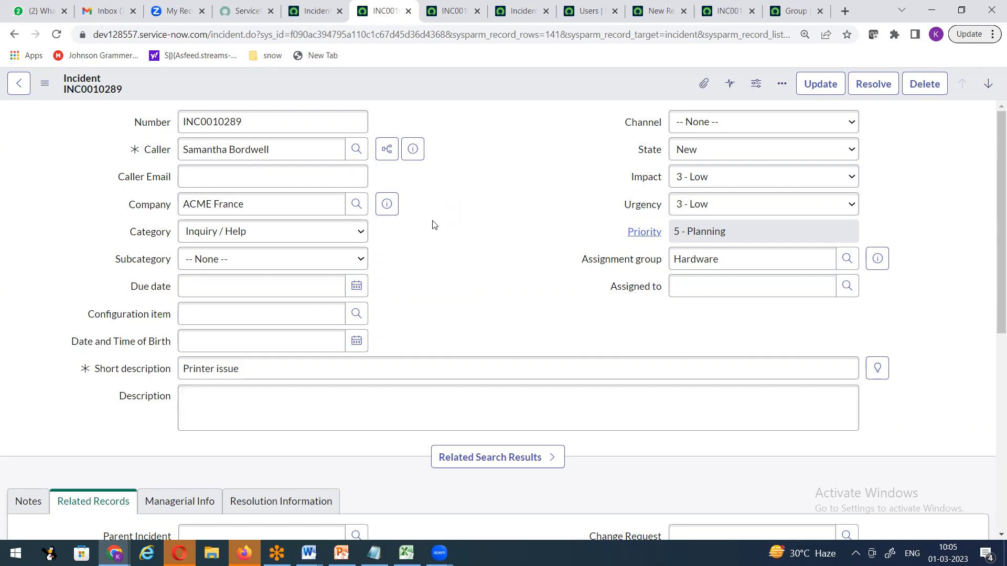
click(439, 553)
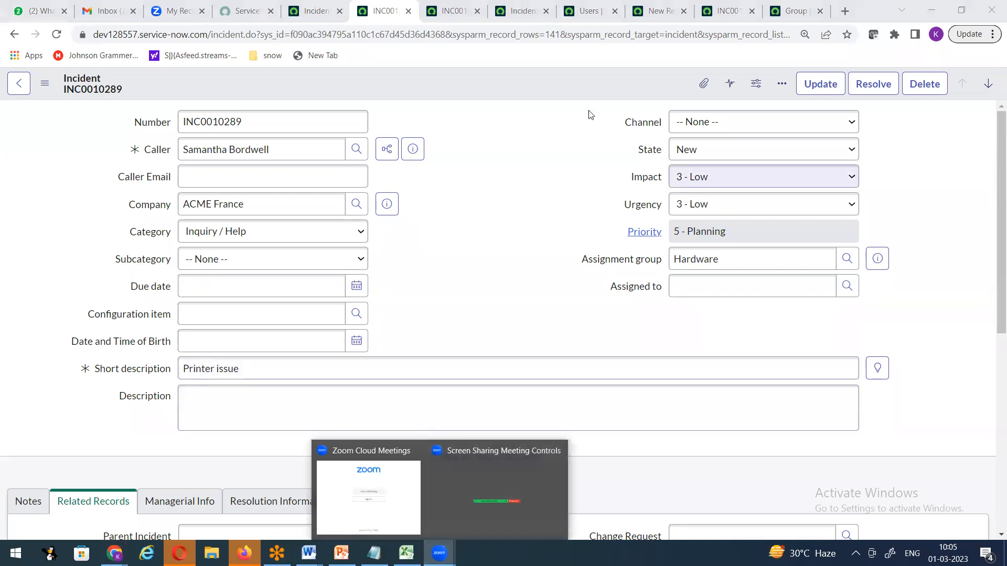
click(590, 115)
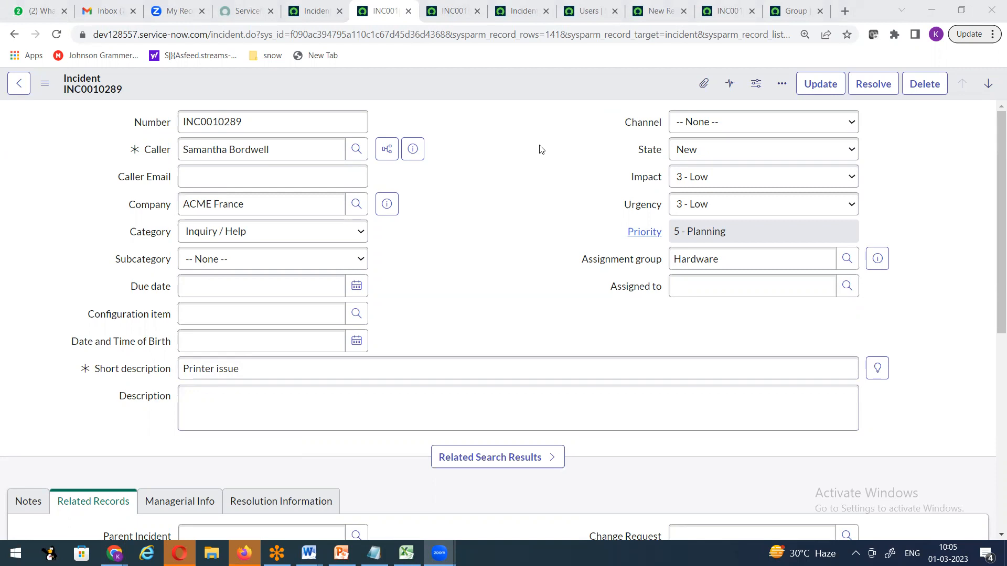
click(320, 16)
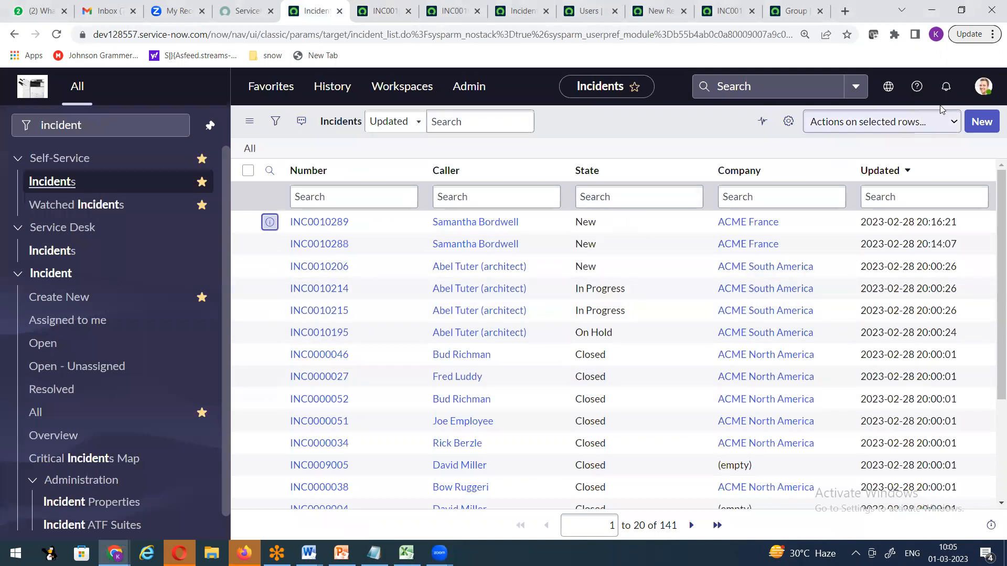
click(981, 87)
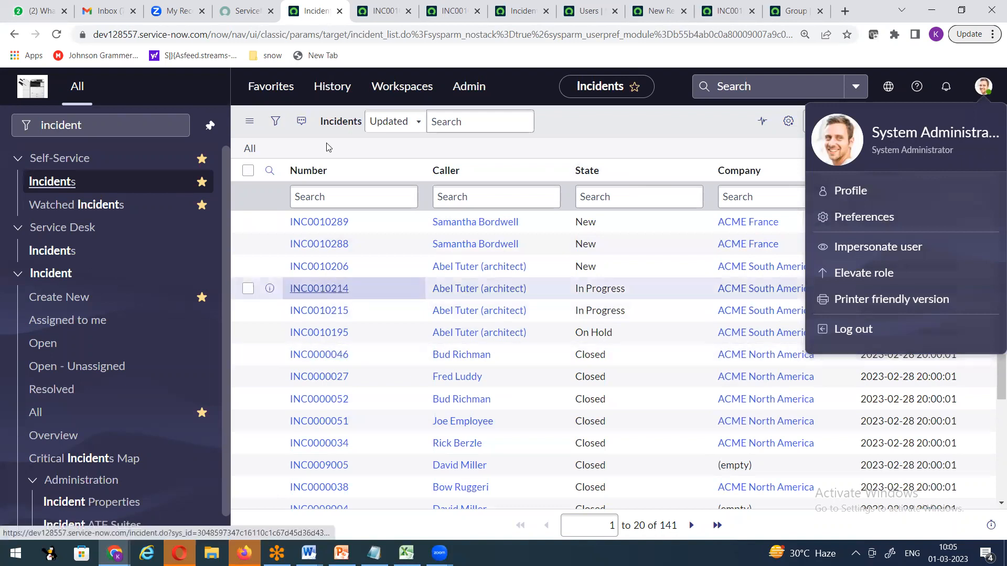
click(379, 19)
right_click(423, 90)
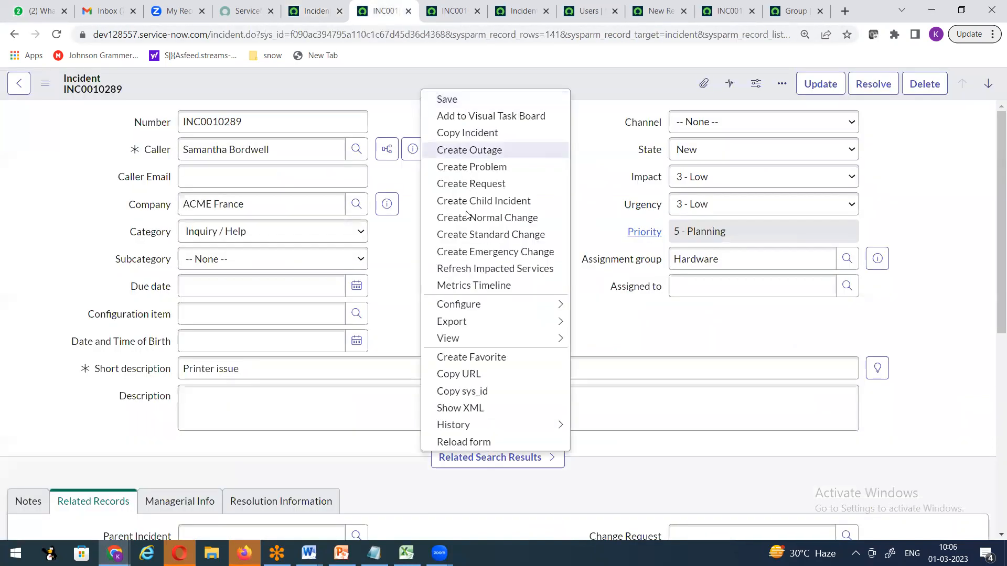
mouse_move(465, 311)
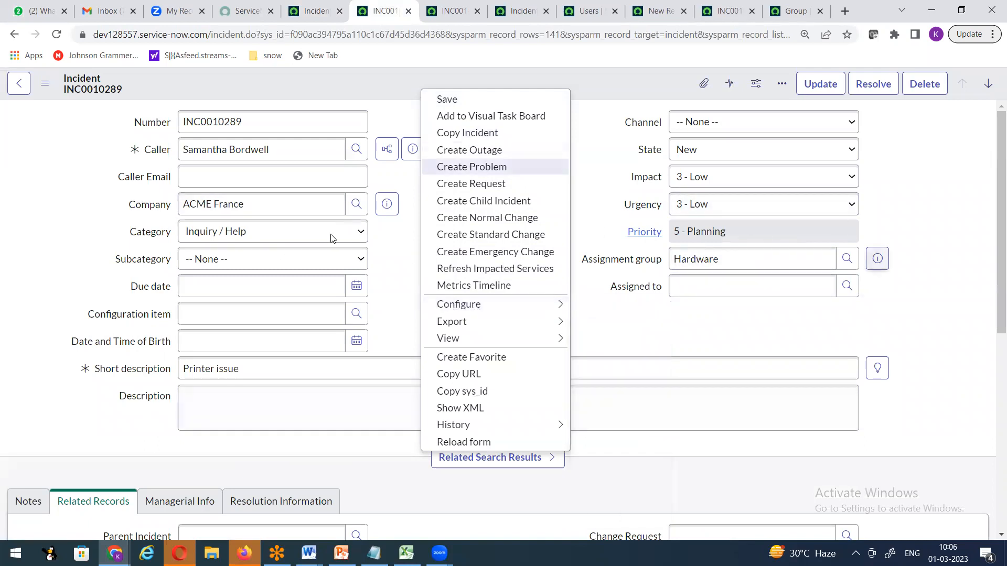
click(381, 286)
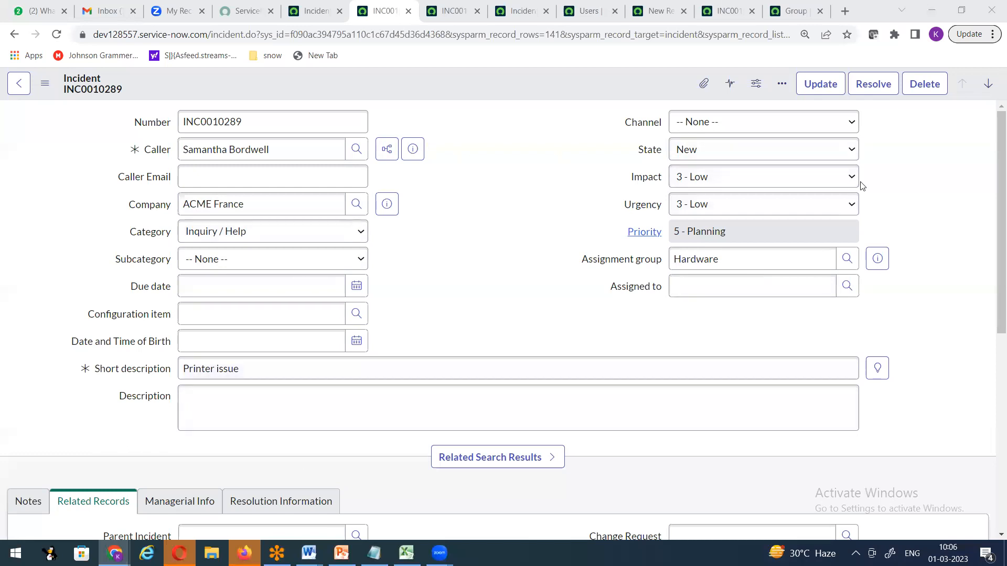
Return to the Incidents list, close the profile menu, and select the navigator's incident filter text.
click(314, 12)
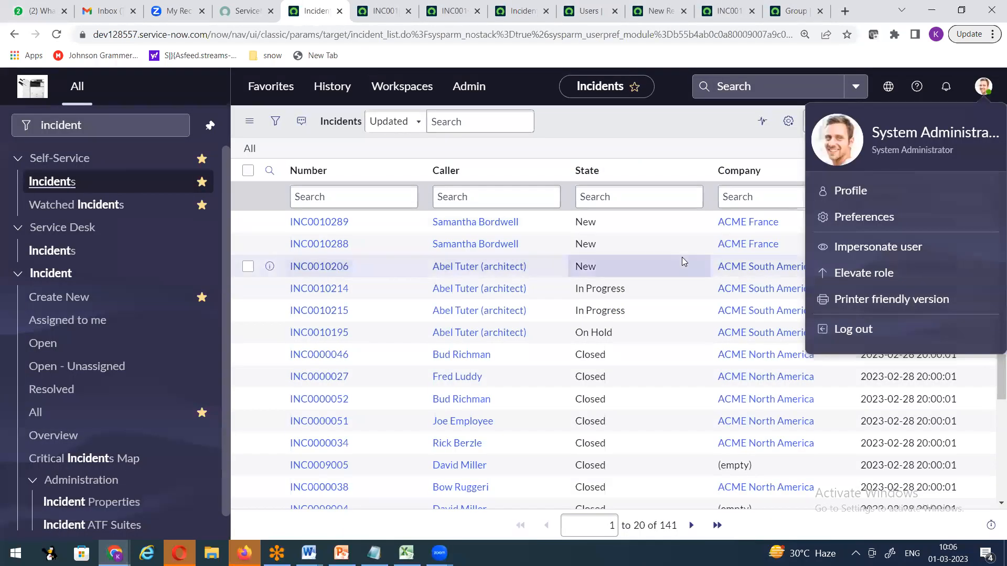
click(633, 141)
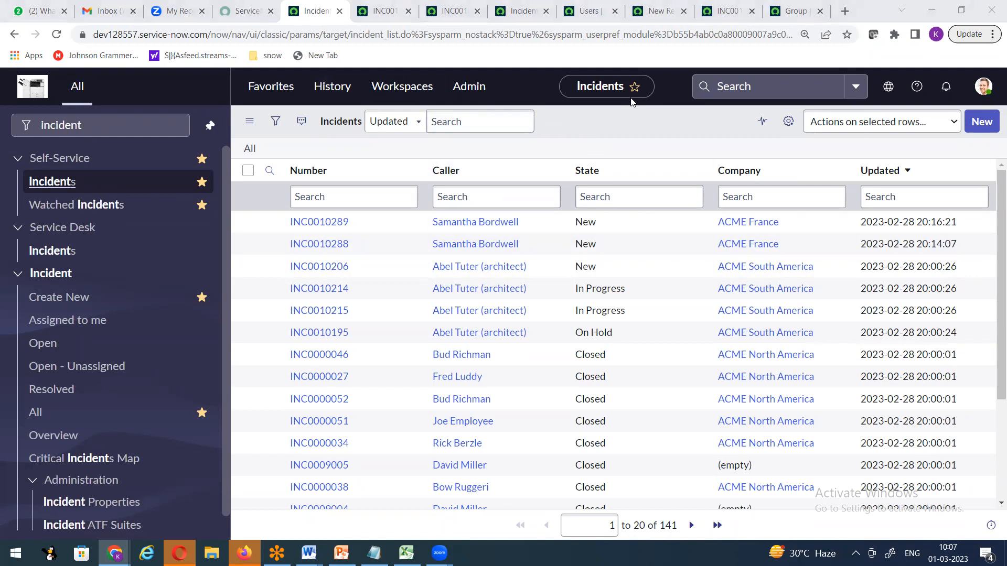
click(122, 130)
drag(134, 121, 2, 130)
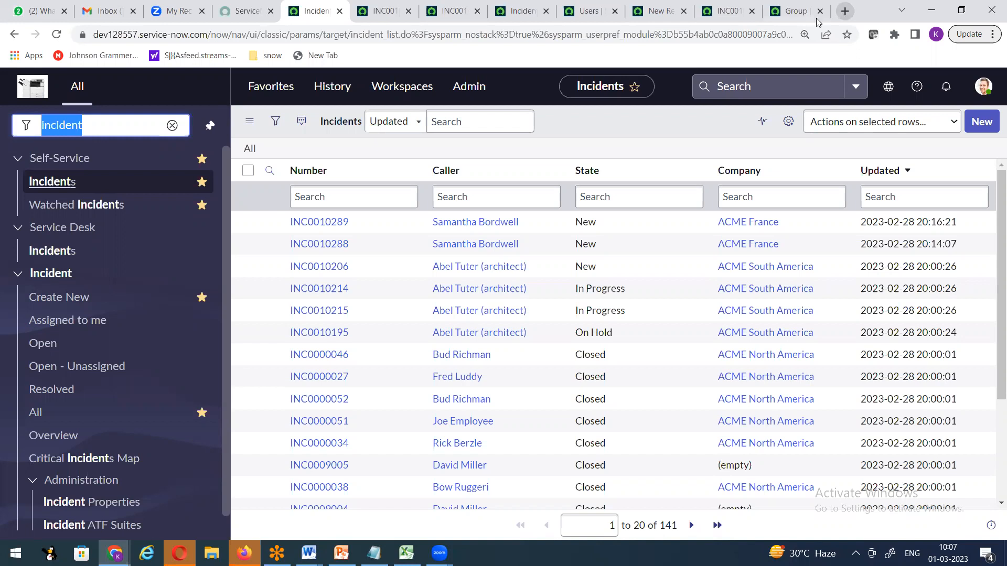
In a new browser tab, paste a previous ServiceNow instance address, change its instance number, and load it.
click(845, 11)
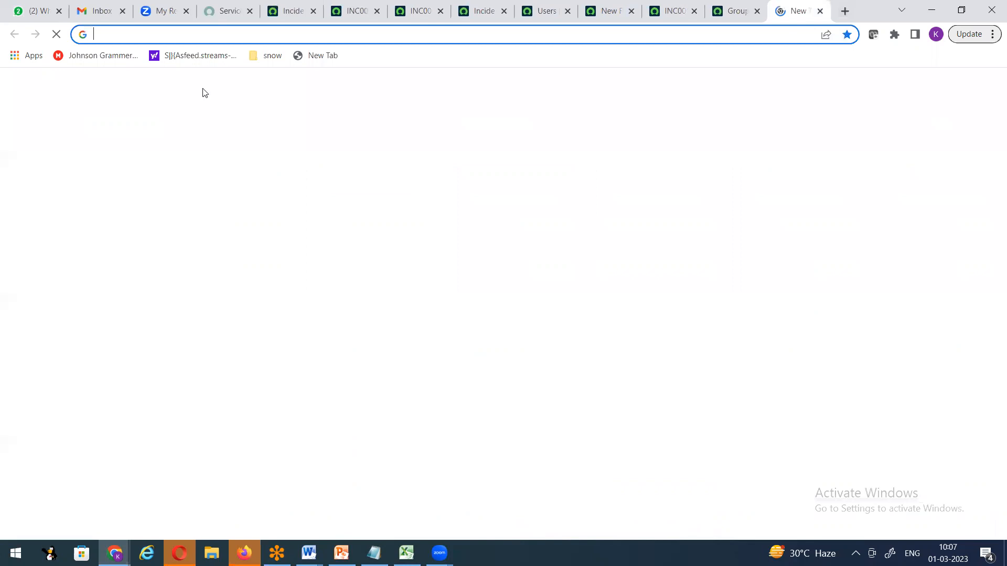
text(dev107921.service-now.com)
key(Delete)
key(Delete)
key(Delete)
key(Delete)
key(Delete)
key(Delete)
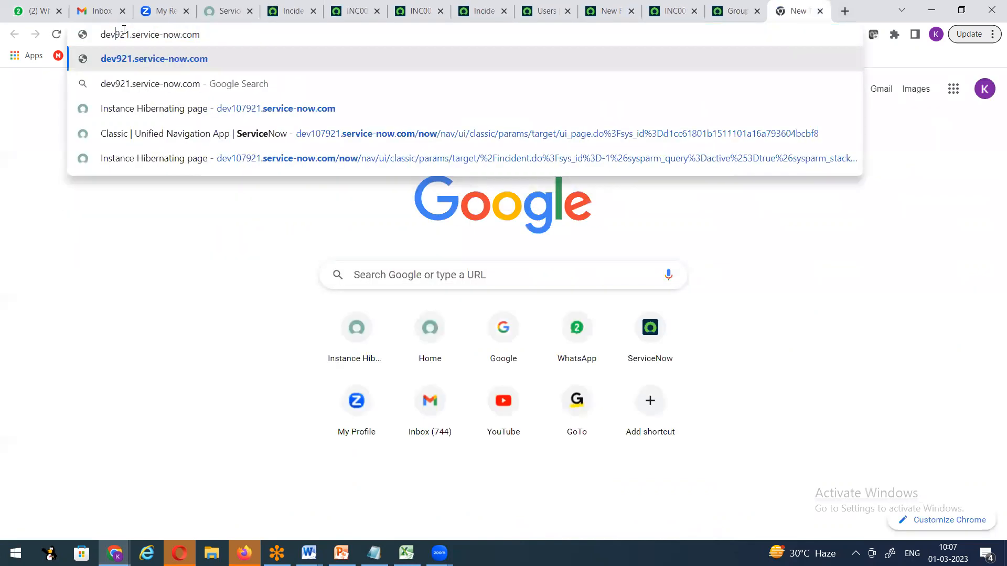
text(1)
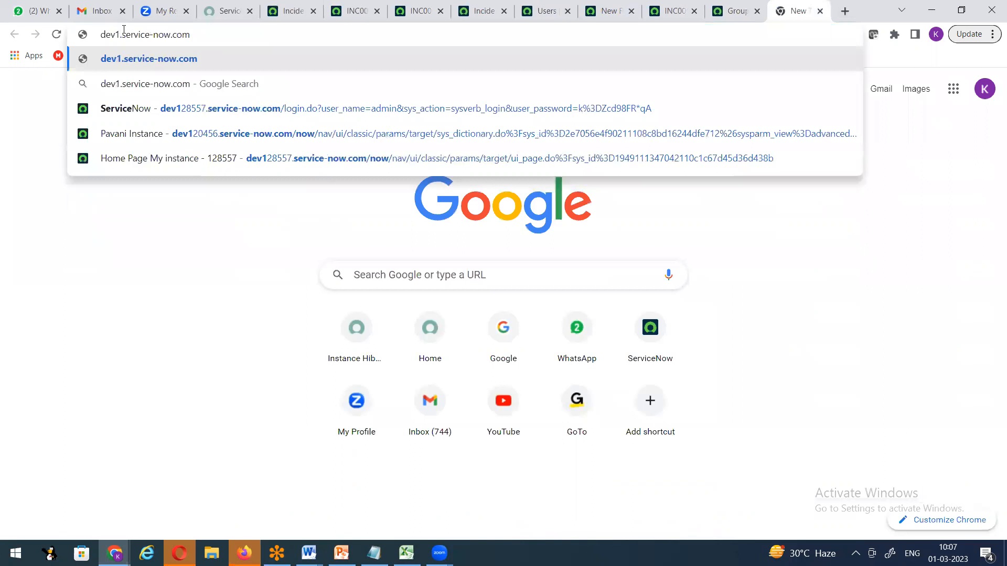
text(548)
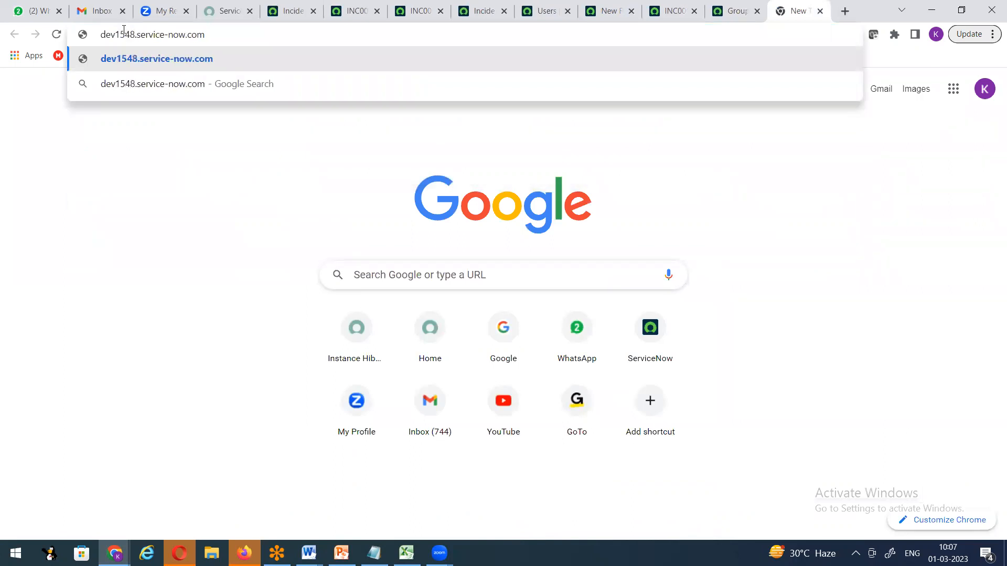
key(BackSpace)
text(108)
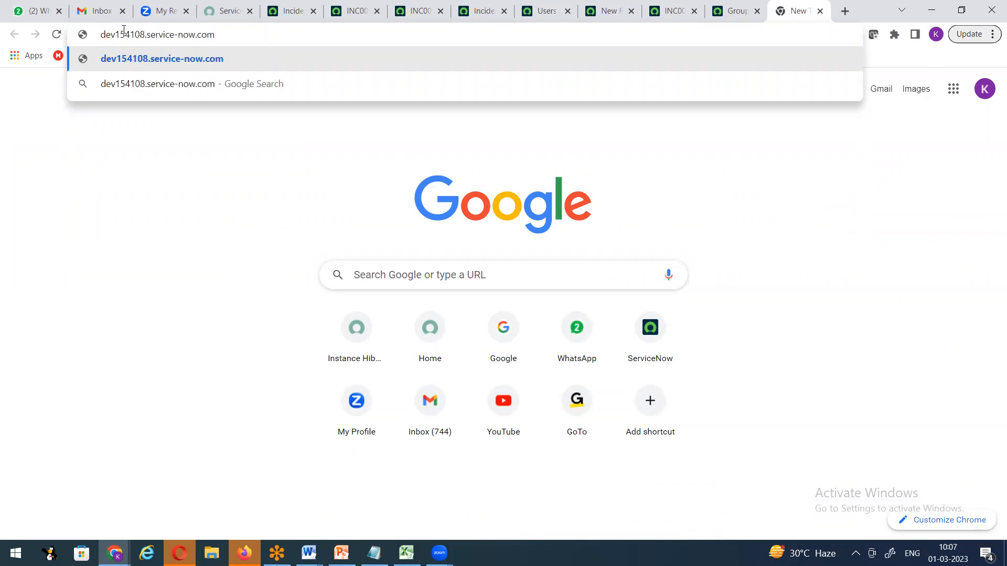
key(Return)
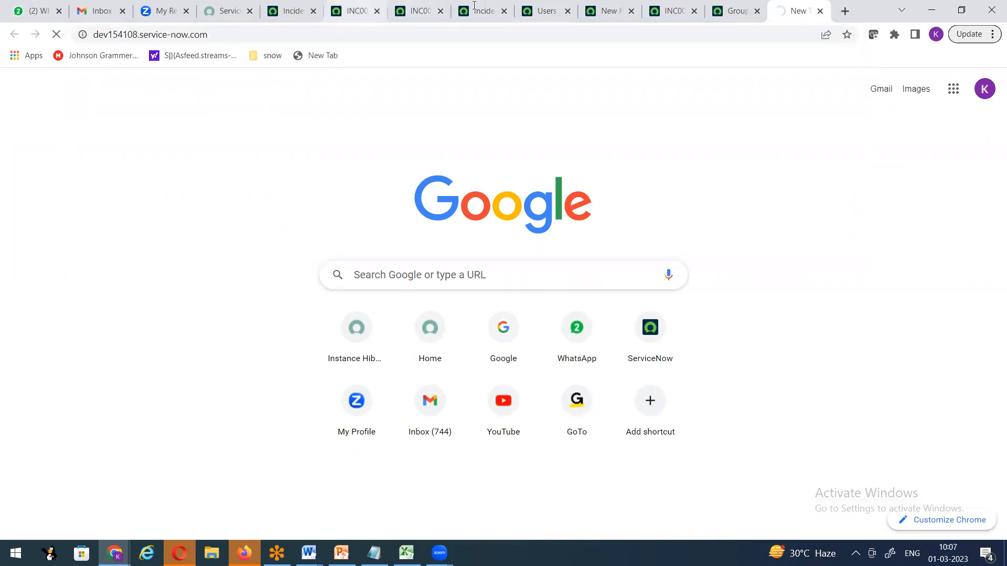